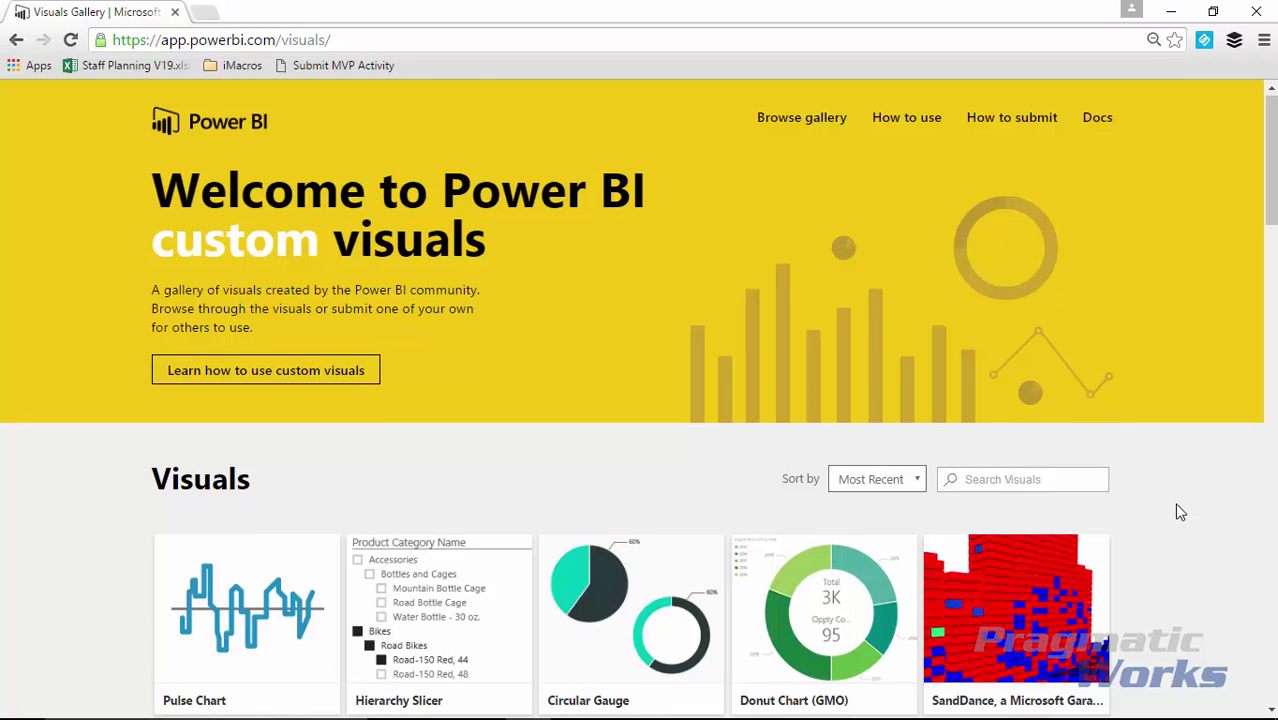
# Review the WordCloud visual's details and download options, then return to the blank Power BI report
pyautogui.scroll(-10, 1180, 512)
pyautogui.scroll(-5, 1180, 512)
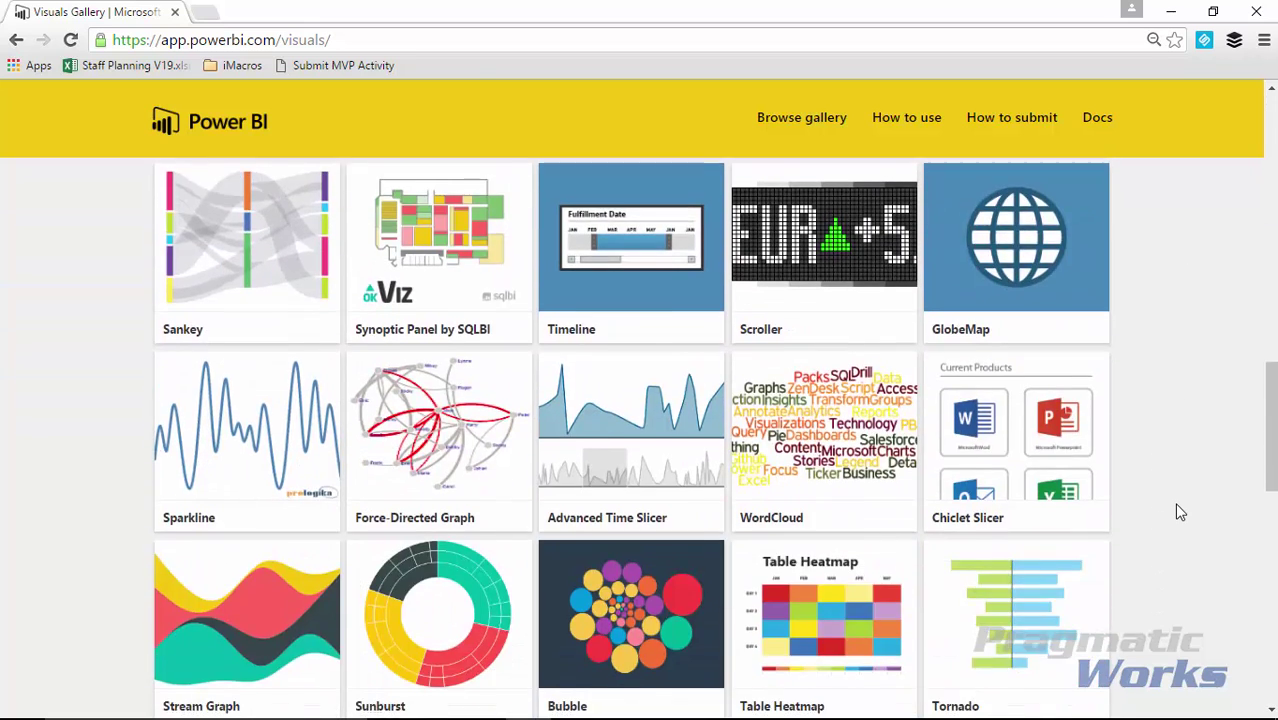
pyautogui.scroll(1, 806, 365)
pyautogui.click(806, 365)
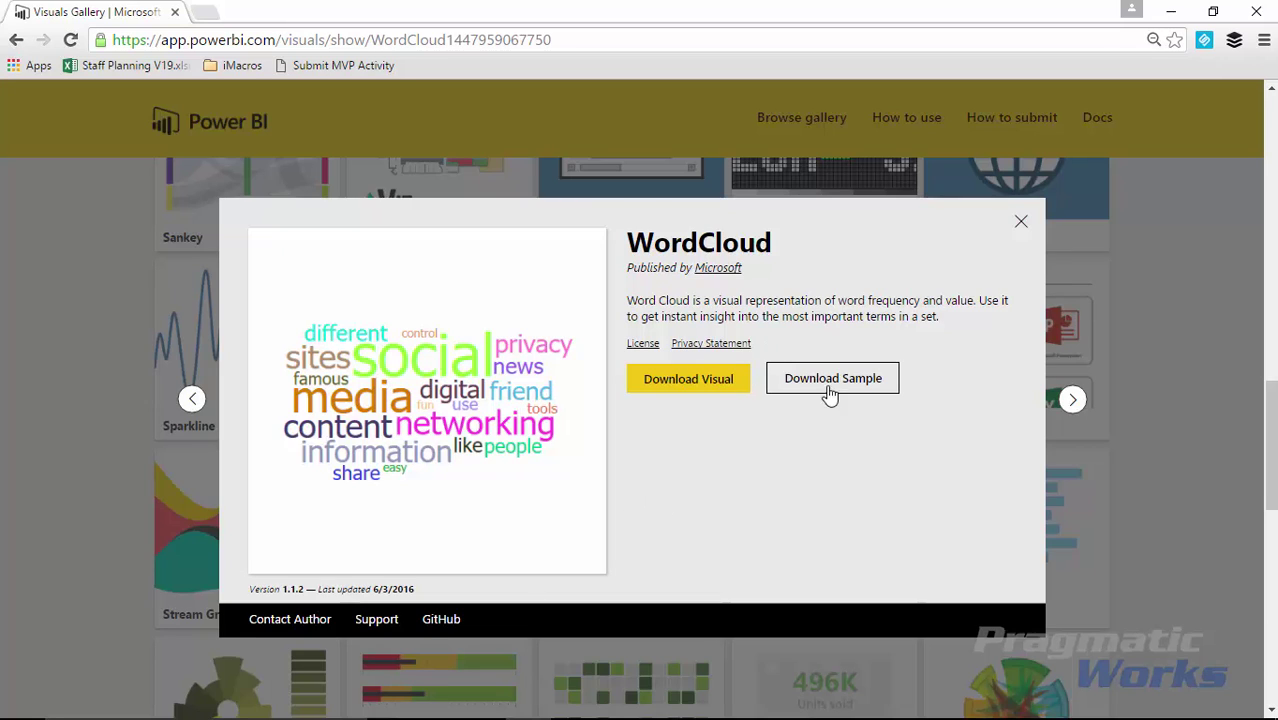
pyautogui.click(1019, 222)
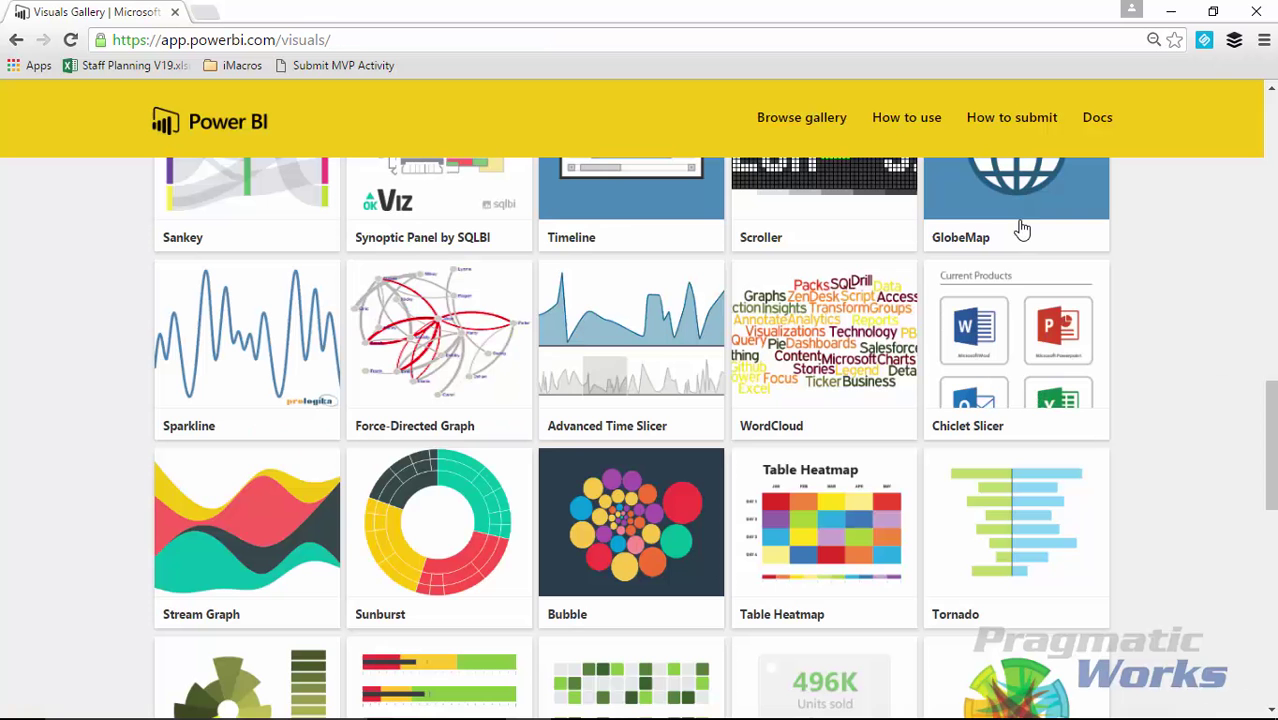
pyautogui.hotkey('alt', 'Tab')
pyautogui.hotkey('alt', 'Tab')
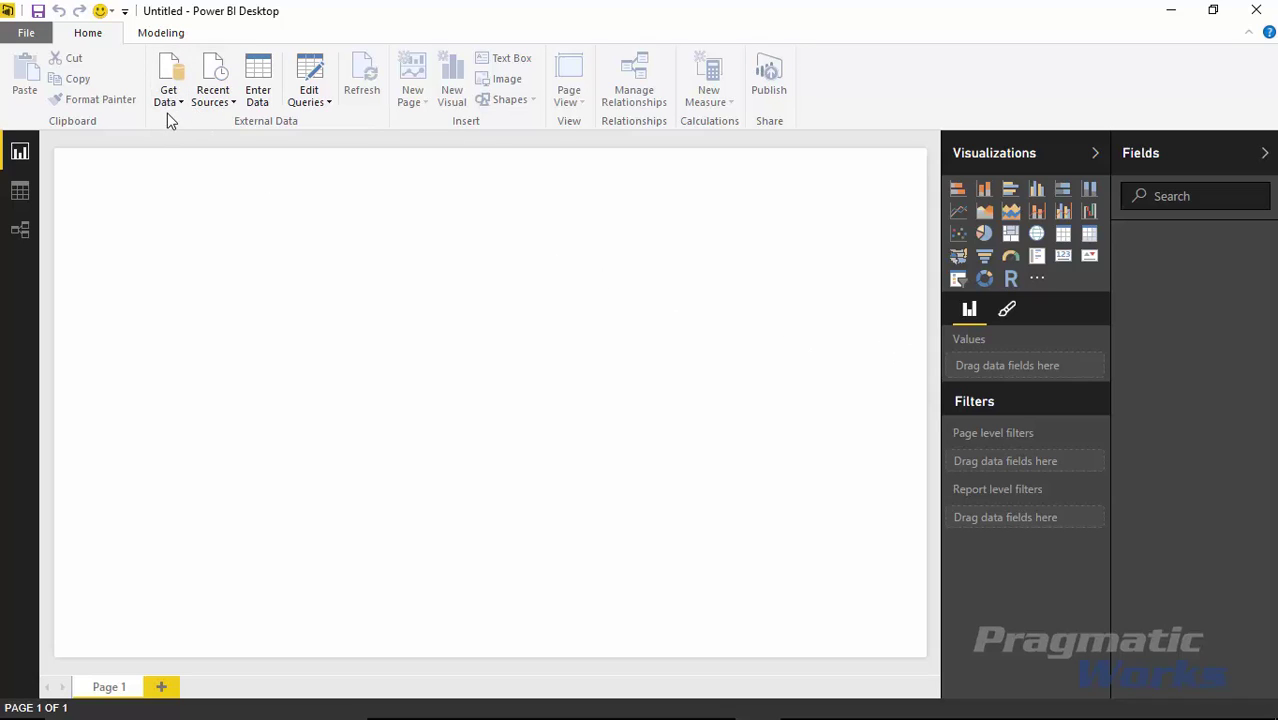
# Open Shakespeare Plays.csv from Power BI Custom Visuals\Data as a CSV source to preview it
pyautogui.click(168, 72)
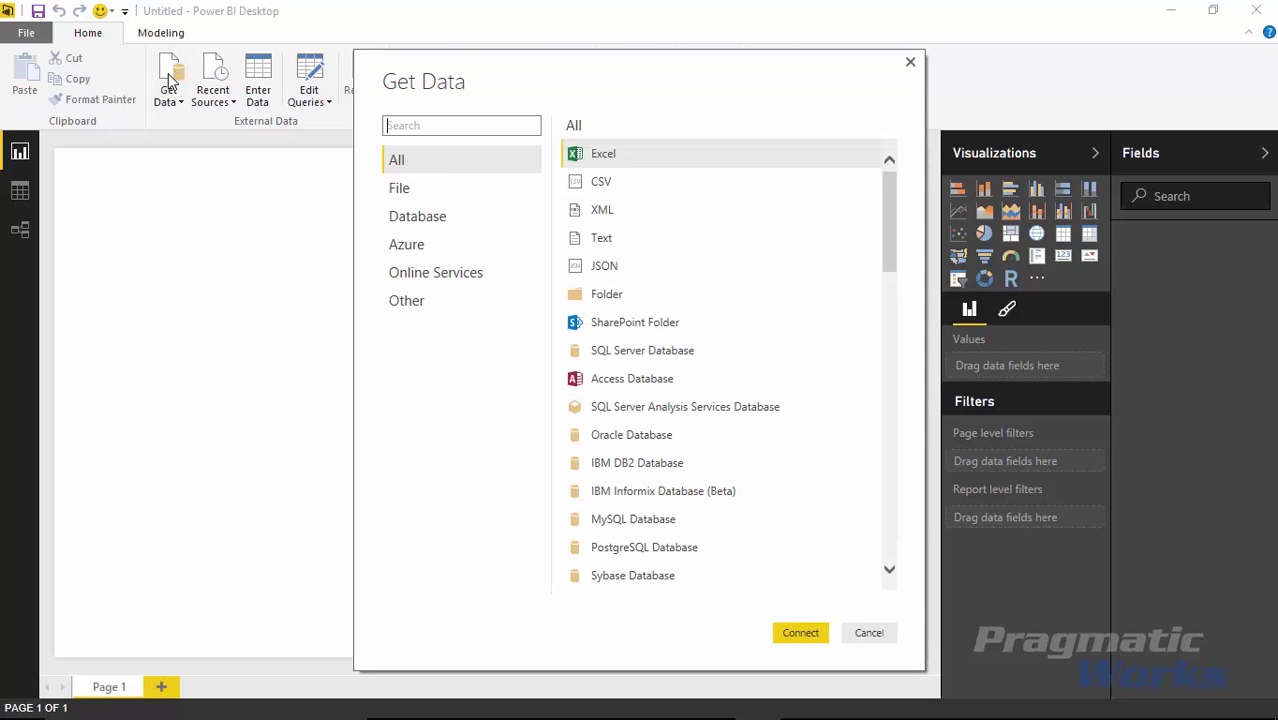
pyautogui.click(601, 192)
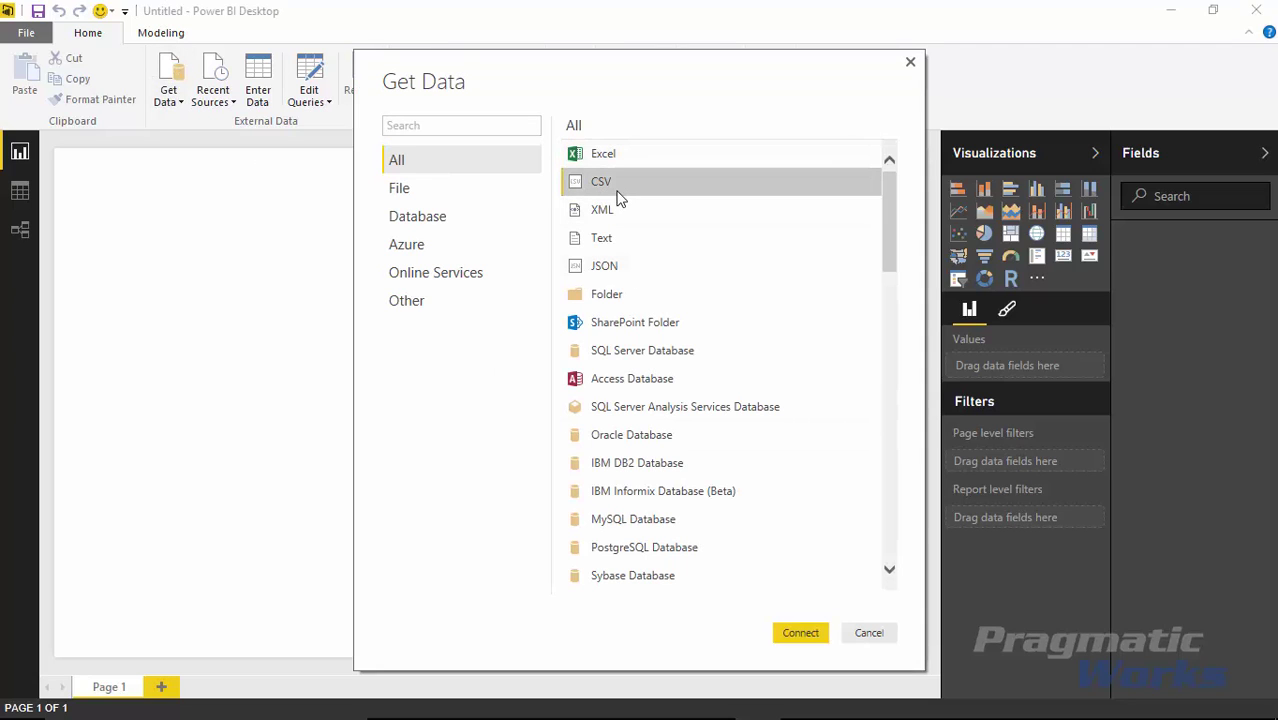
pyautogui.click(862, 637)
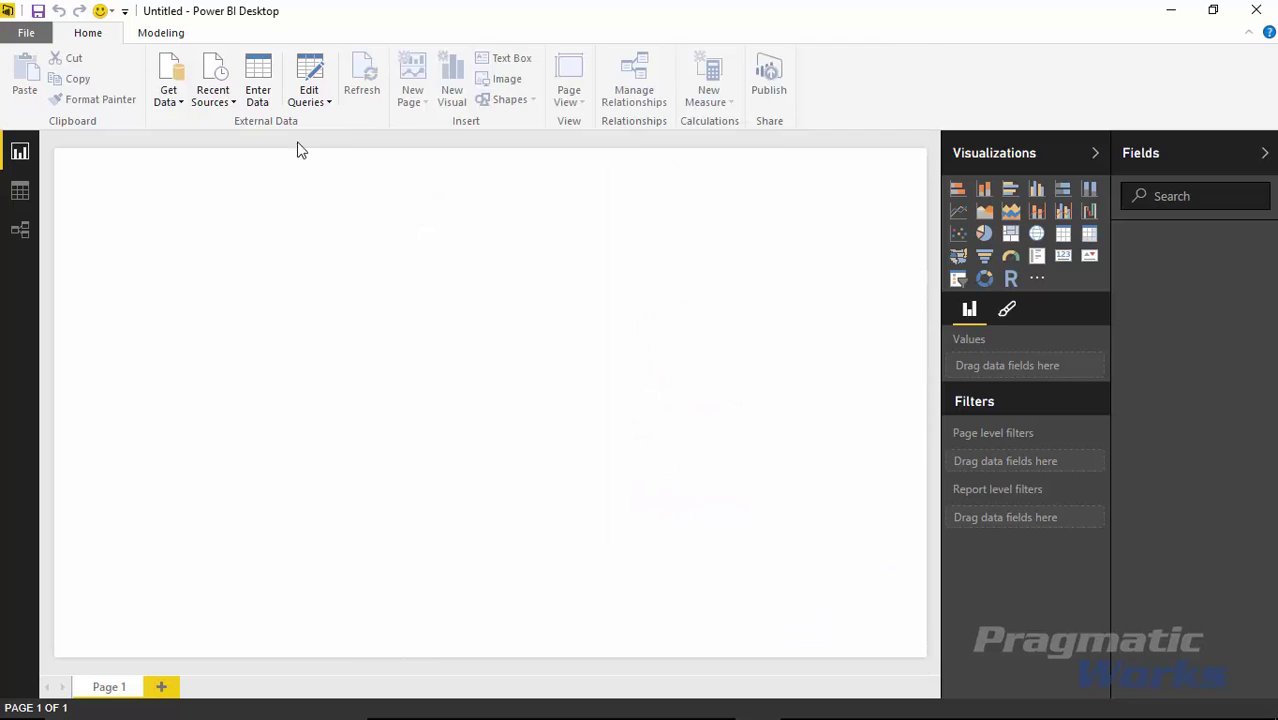
pyautogui.click(168, 101)
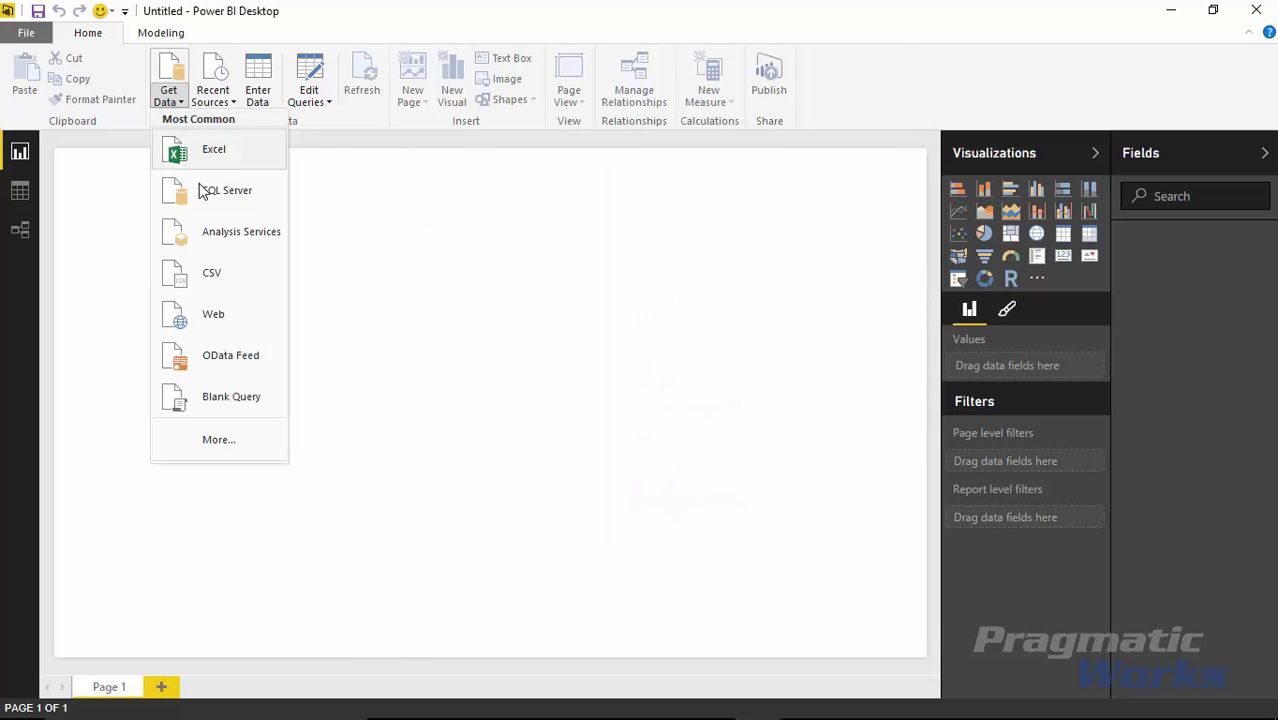
pyautogui.click(228, 278)
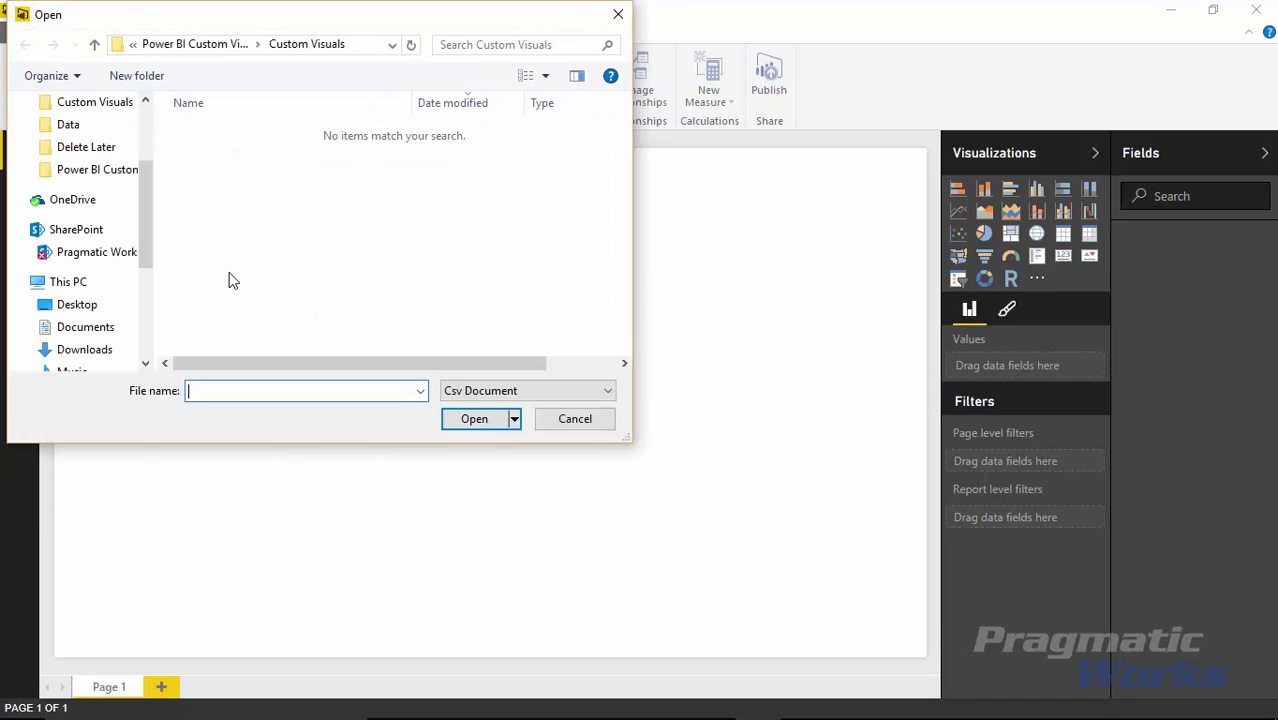
pyautogui.click(240, 46)
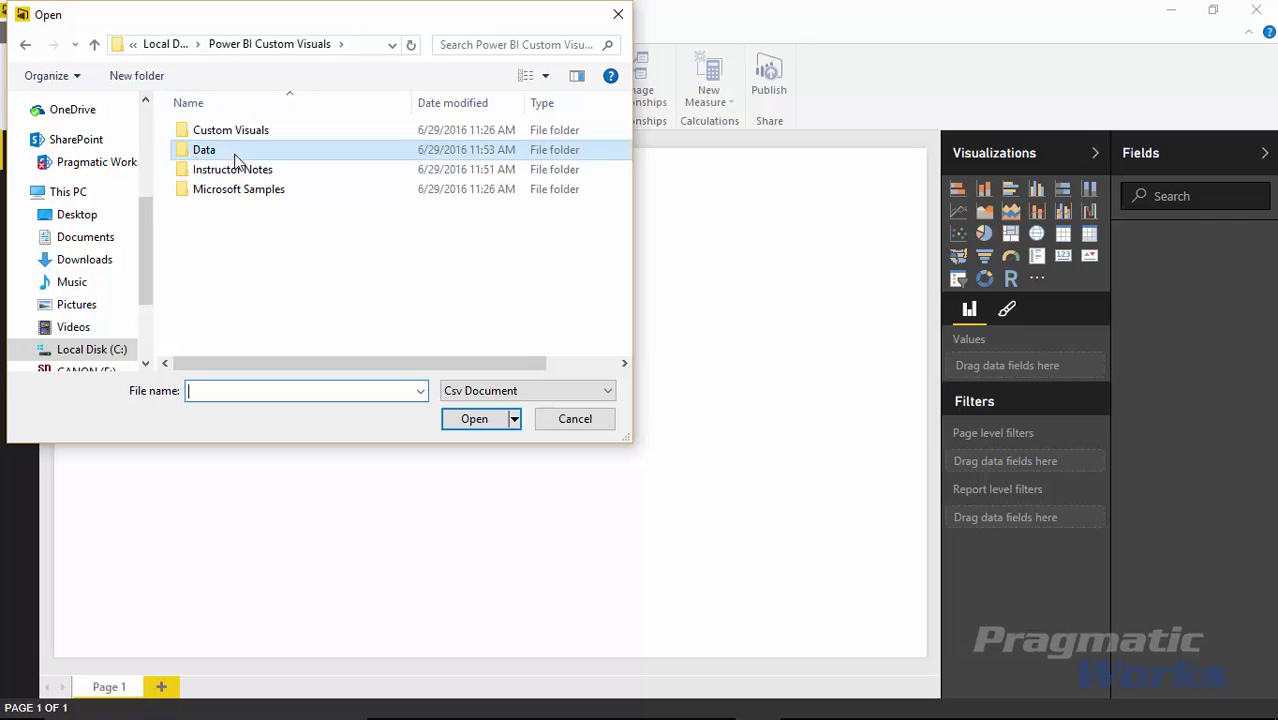
pyautogui.doubleClick(232, 150)
pyautogui.click(250, 131)
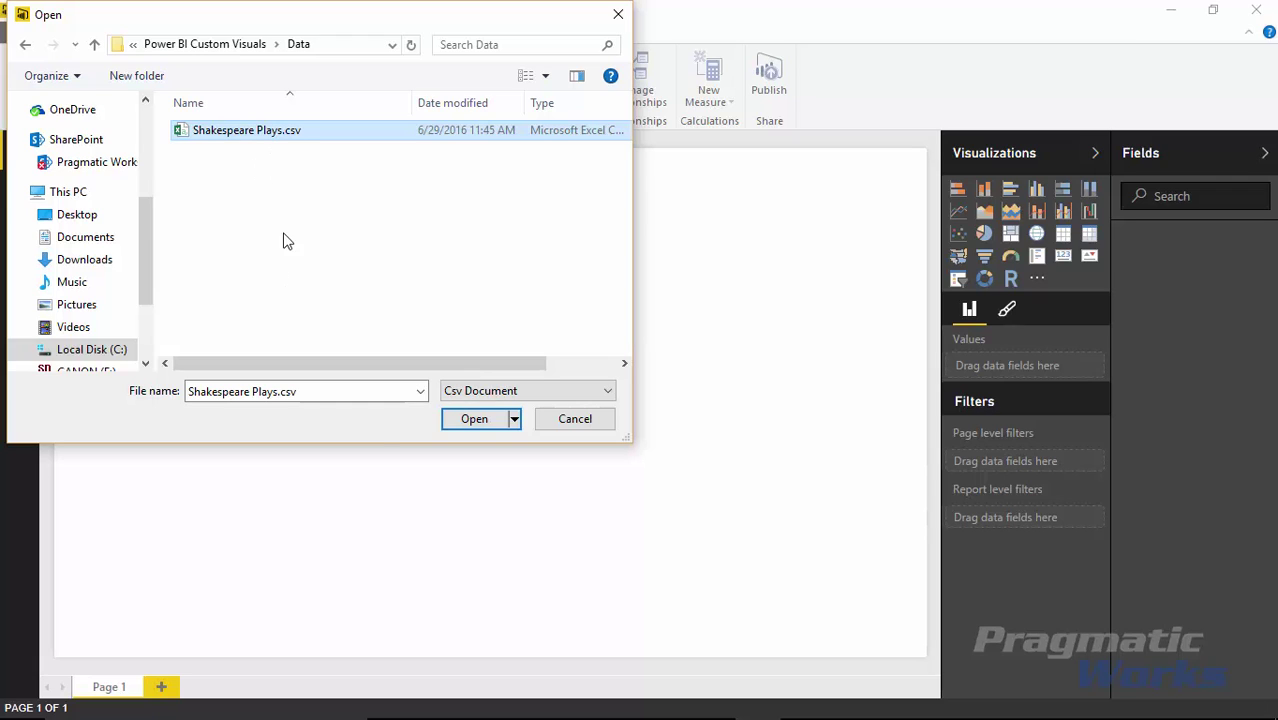
pyautogui.click(473, 419)
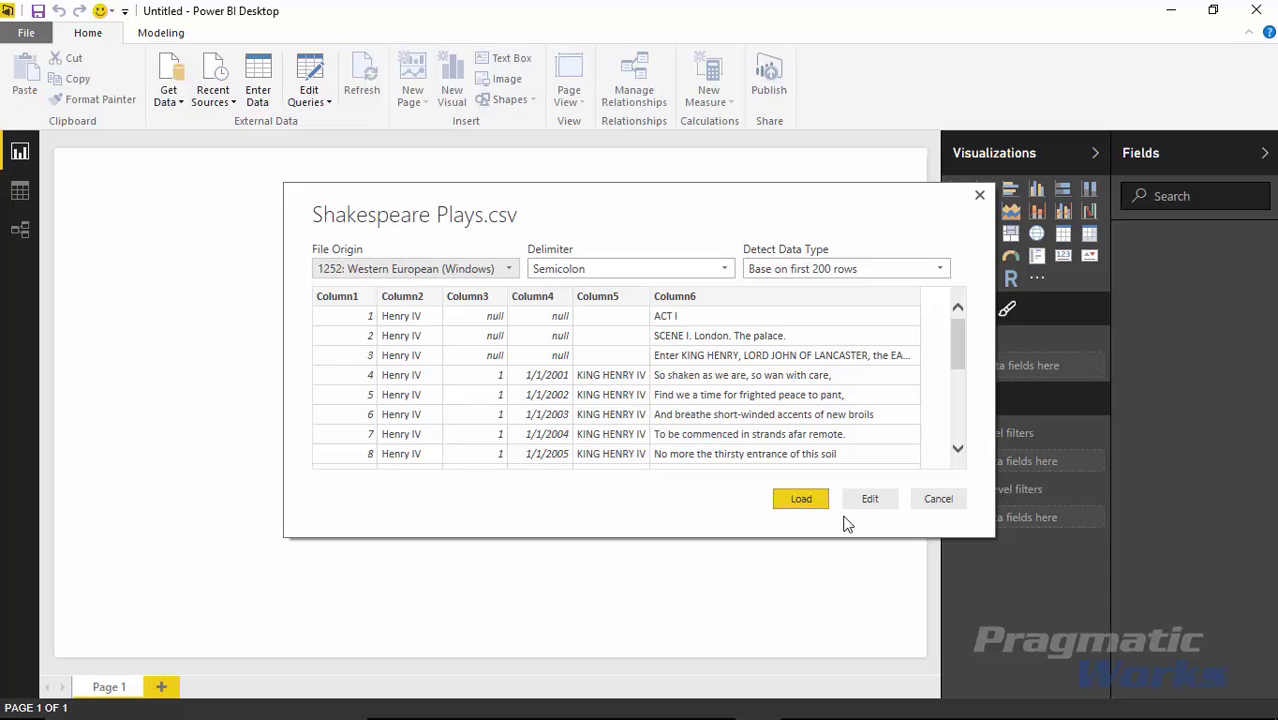
# Edit the query in Query Editor and delete the Changed Type step
pyautogui.click(869, 500)
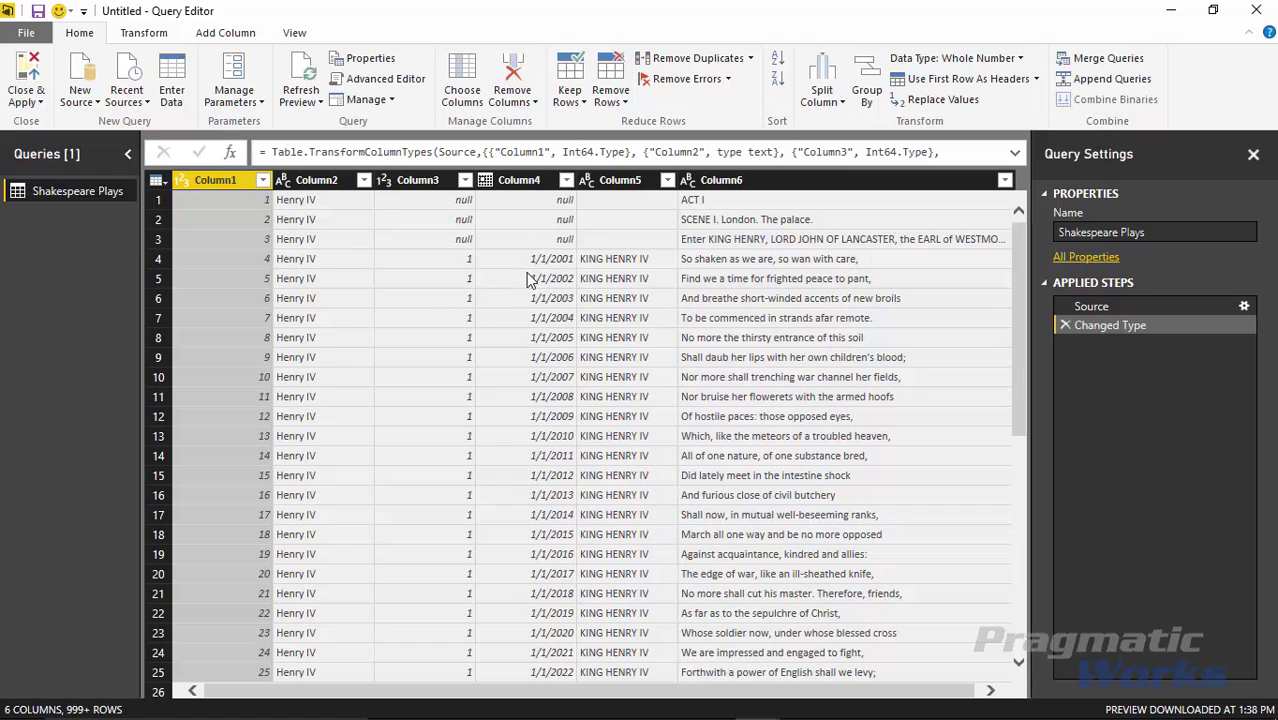
pyautogui.click(535, 205)
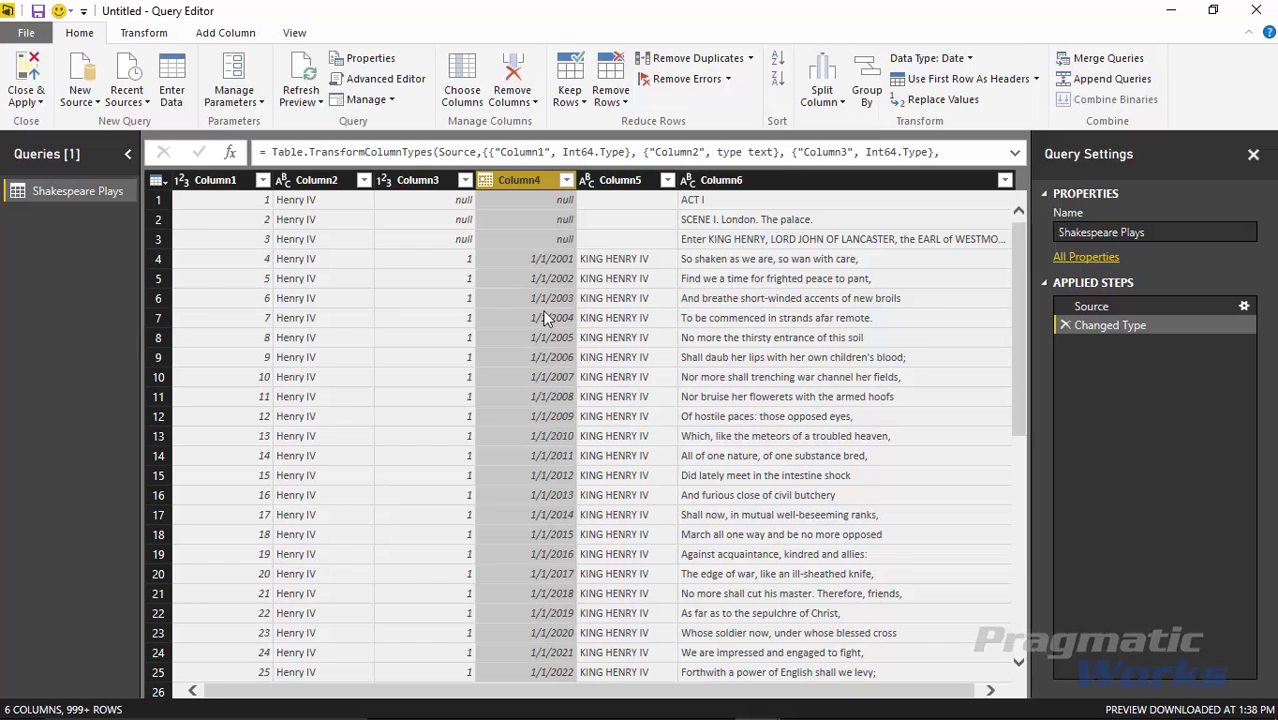
pyautogui.click(1085, 307)
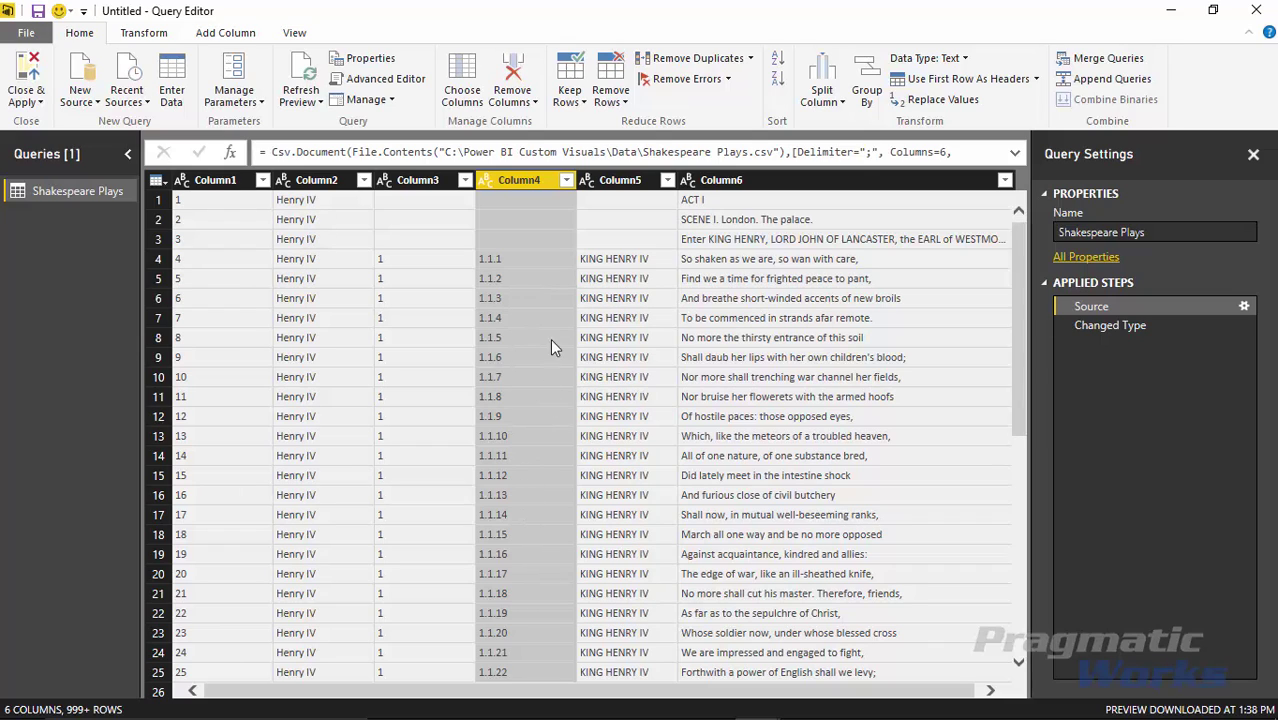
pyautogui.click(1076, 330)
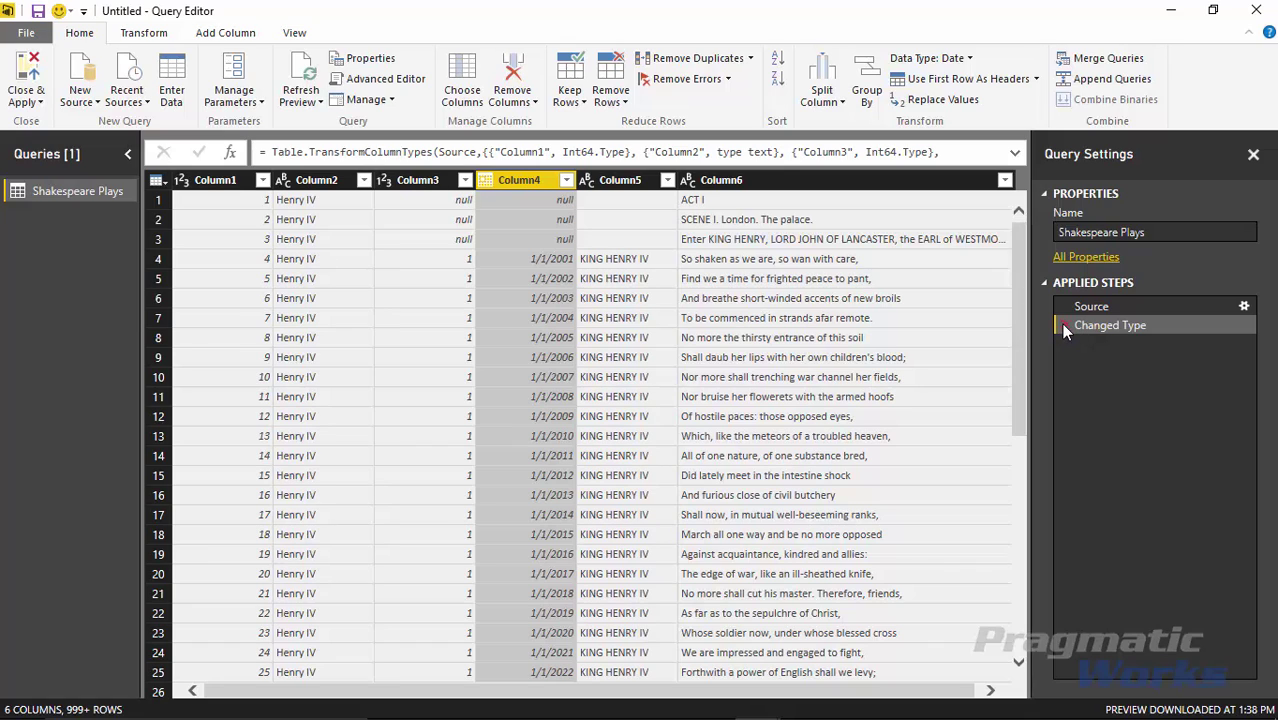
pyautogui.click(1064, 328)
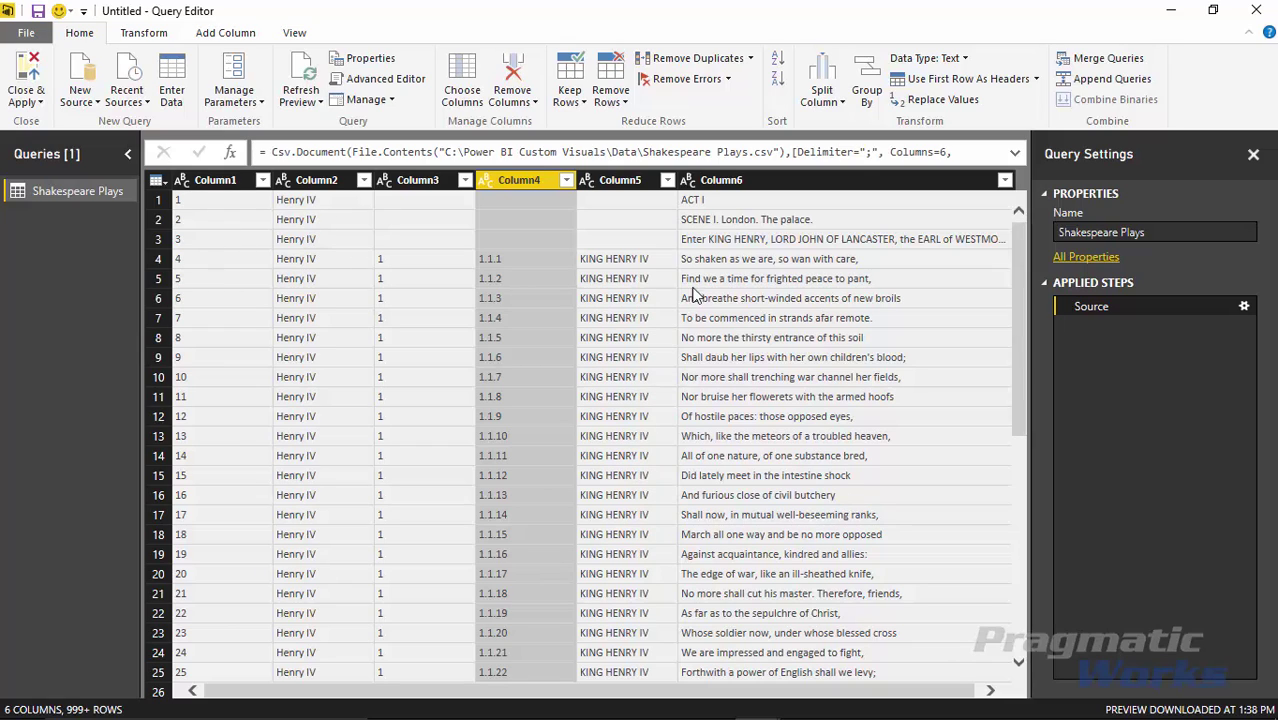
# Inspect Column5 and the ACT I, scene heading and stage direction values in Column6
pyautogui.click(620, 180)
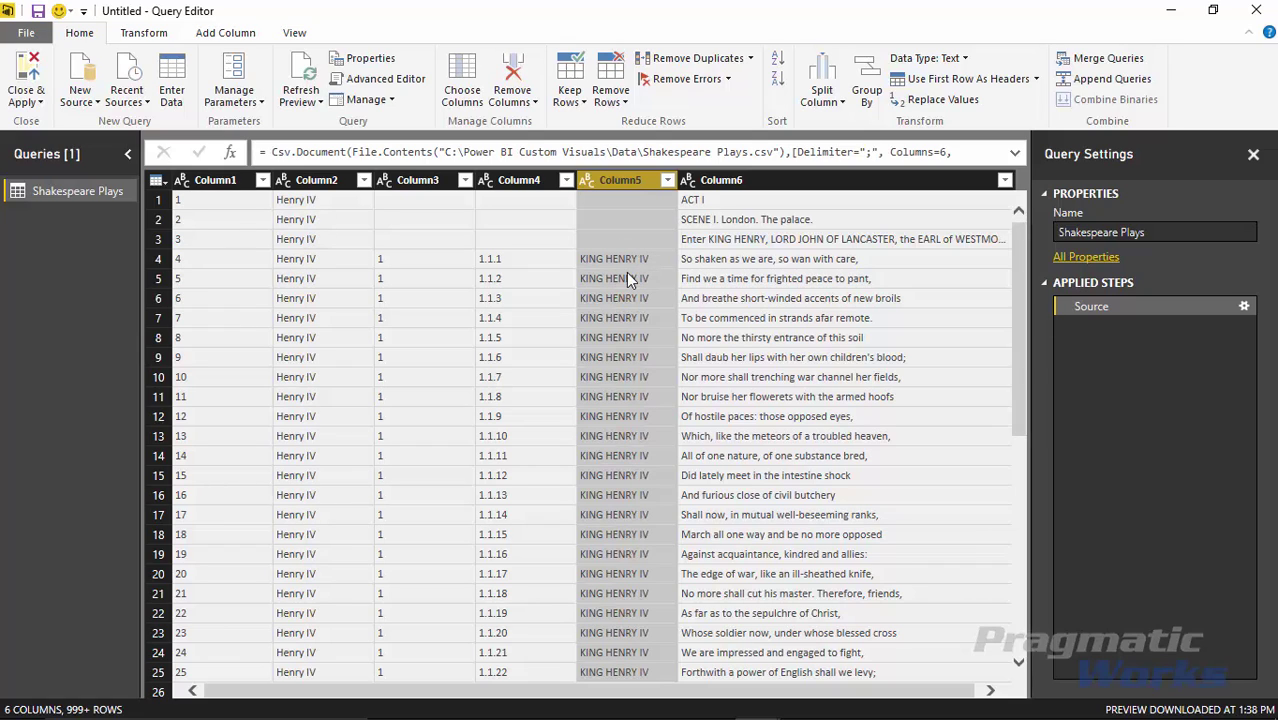
pyautogui.click(700, 202)
pyautogui.click(711, 224)
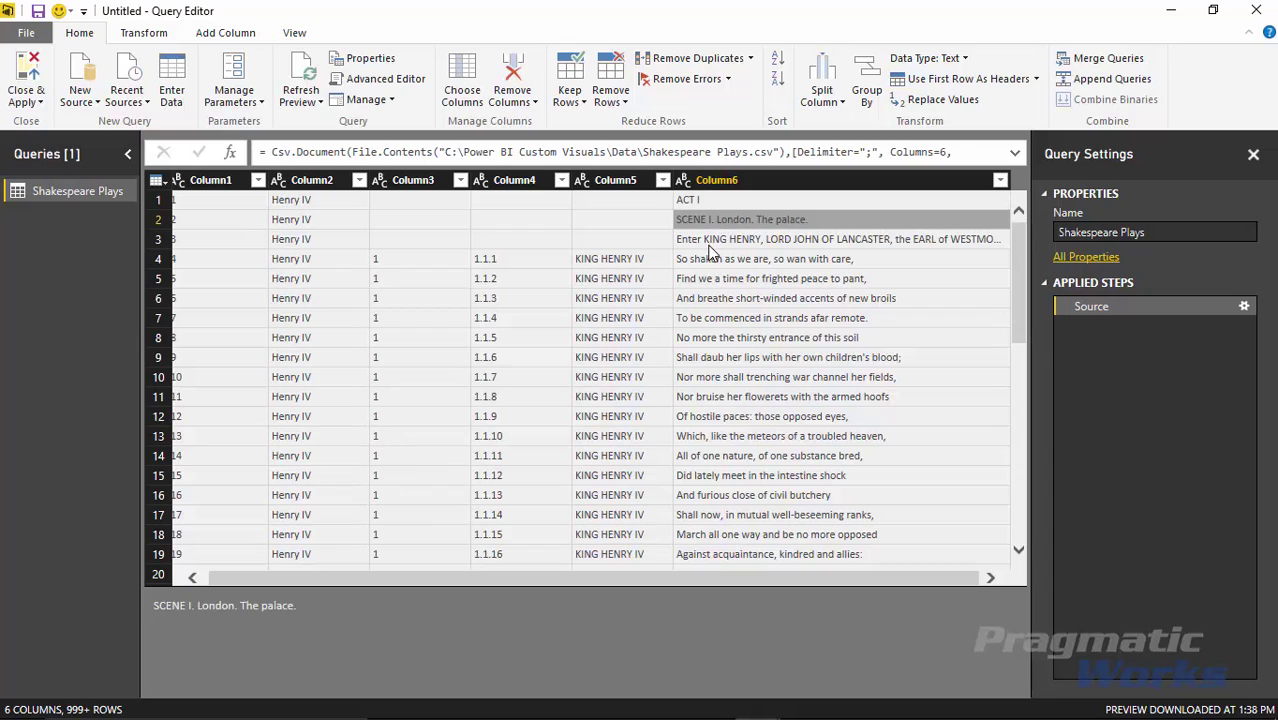
pyautogui.click(713, 240)
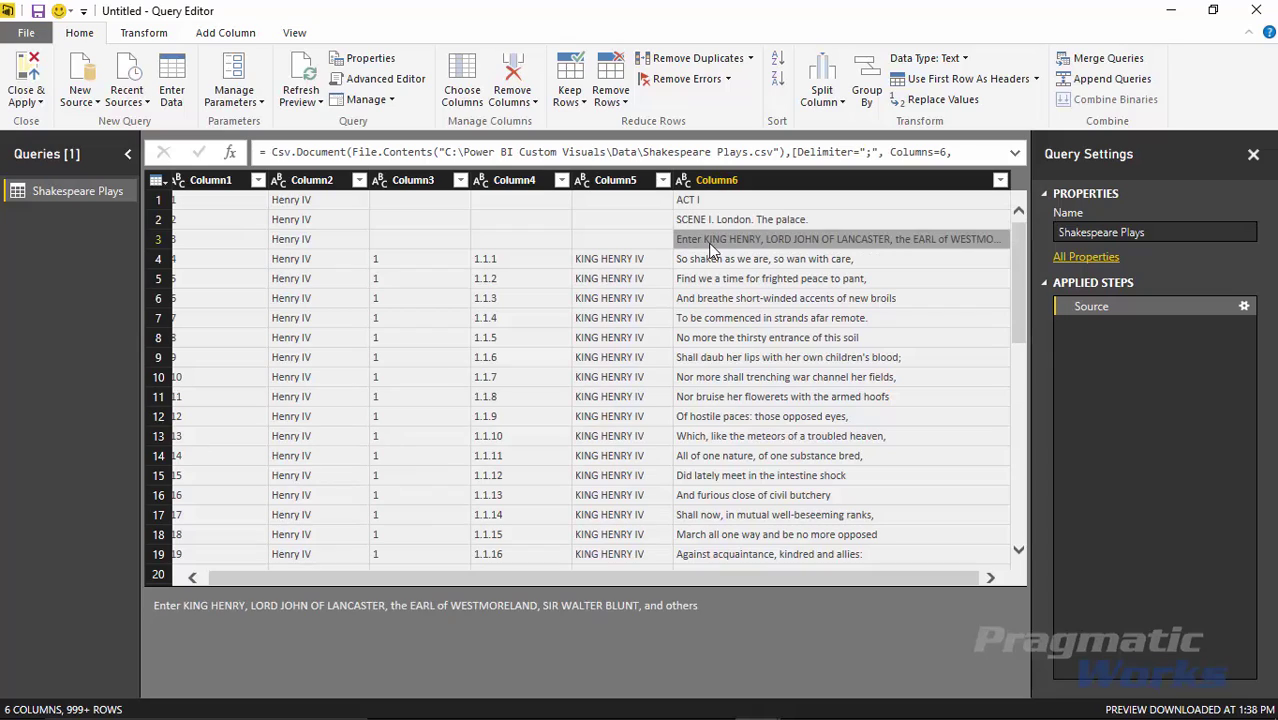
# Filter out rows with blank values in Column5
pyautogui.click(662, 181)
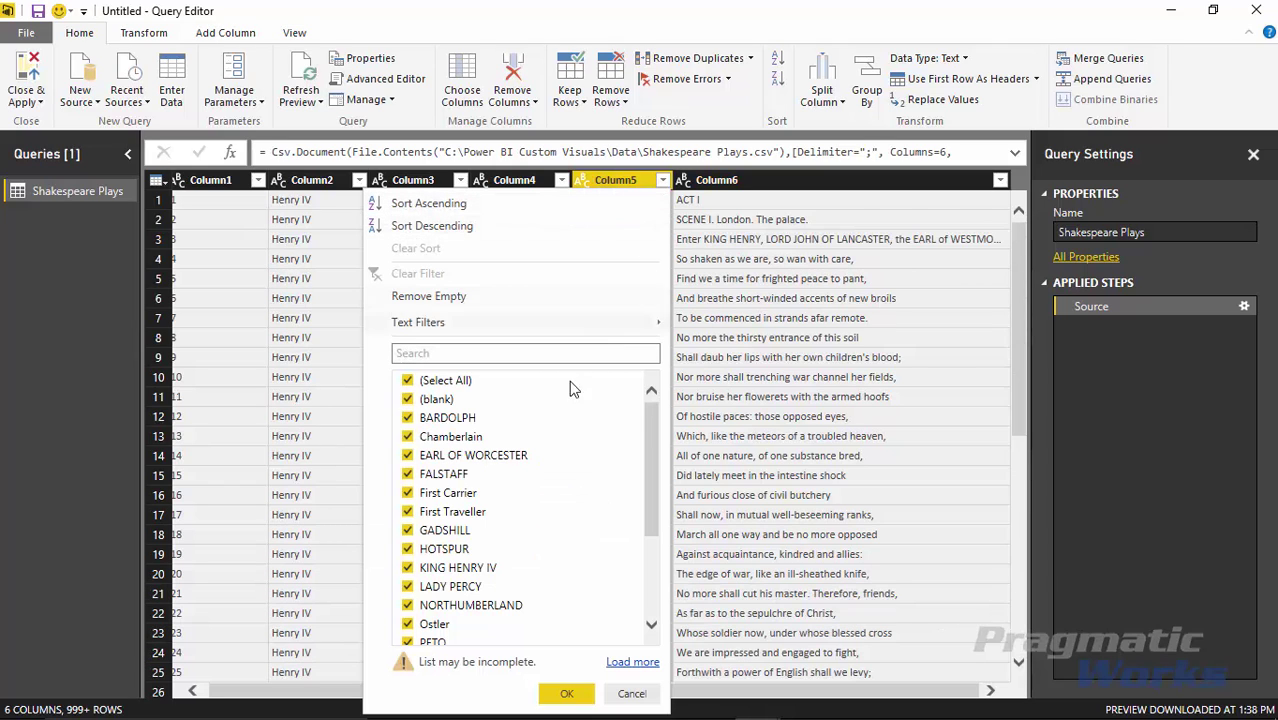
pyautogui.click(407, 399)
pyautogui.click(550, 700)
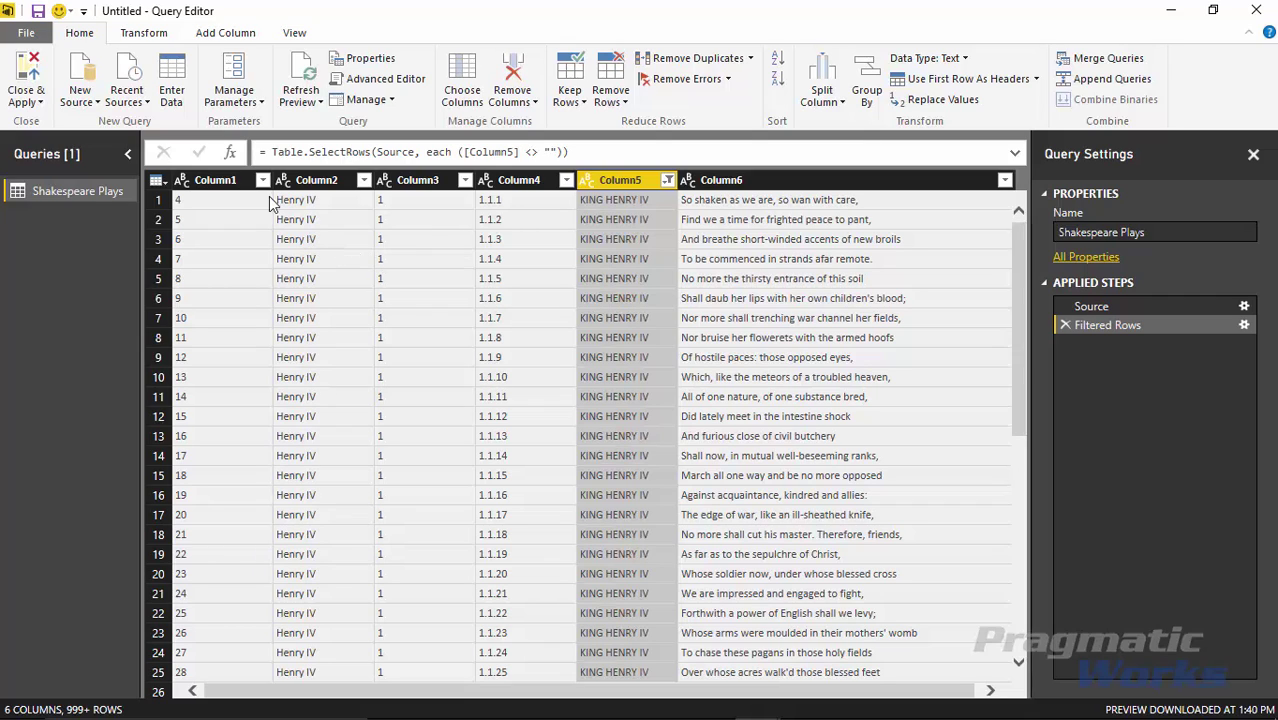
# Remove Column1, Column3 and Column4 from the query
pyautogui.click(218, 182)
pyautogui.keyDown('ctrl'); pyautogui.click(416, 182); pyautogui.keyUp('ctrl')
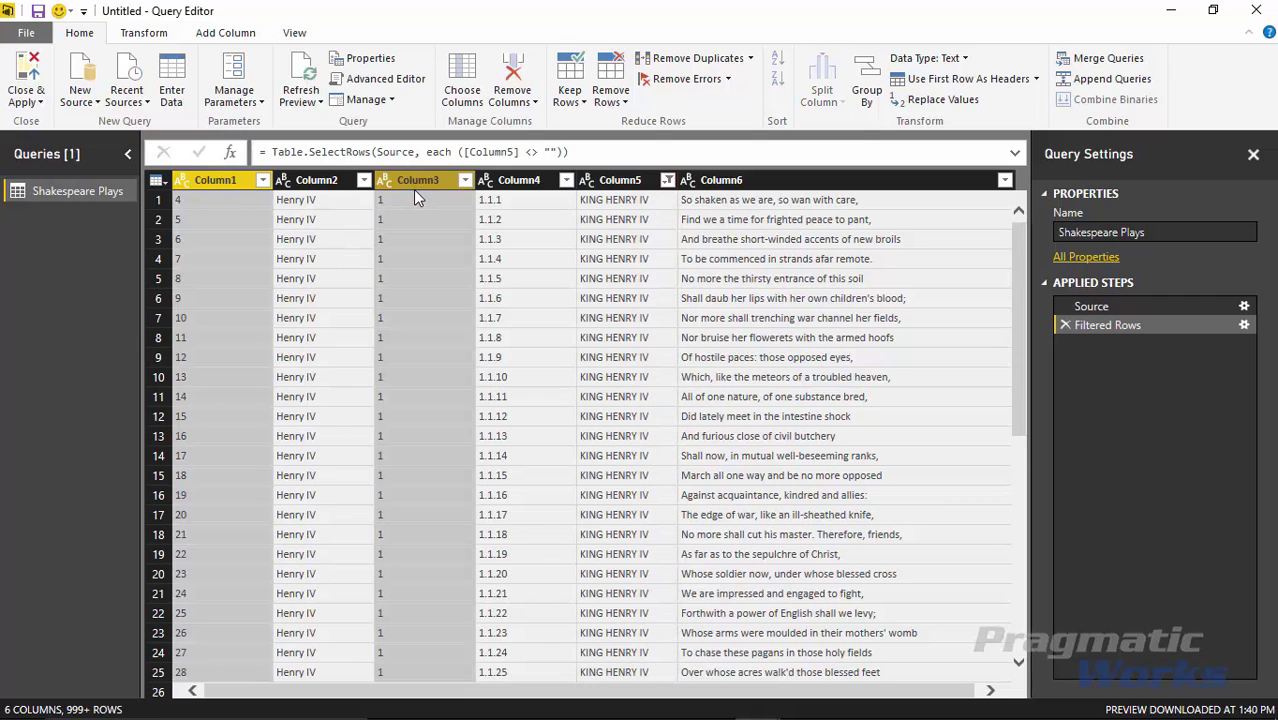
pyautogui.keyDown('ctrl'); pyautogui.click(520, 182); pyautogui.keyUp('ctrl')
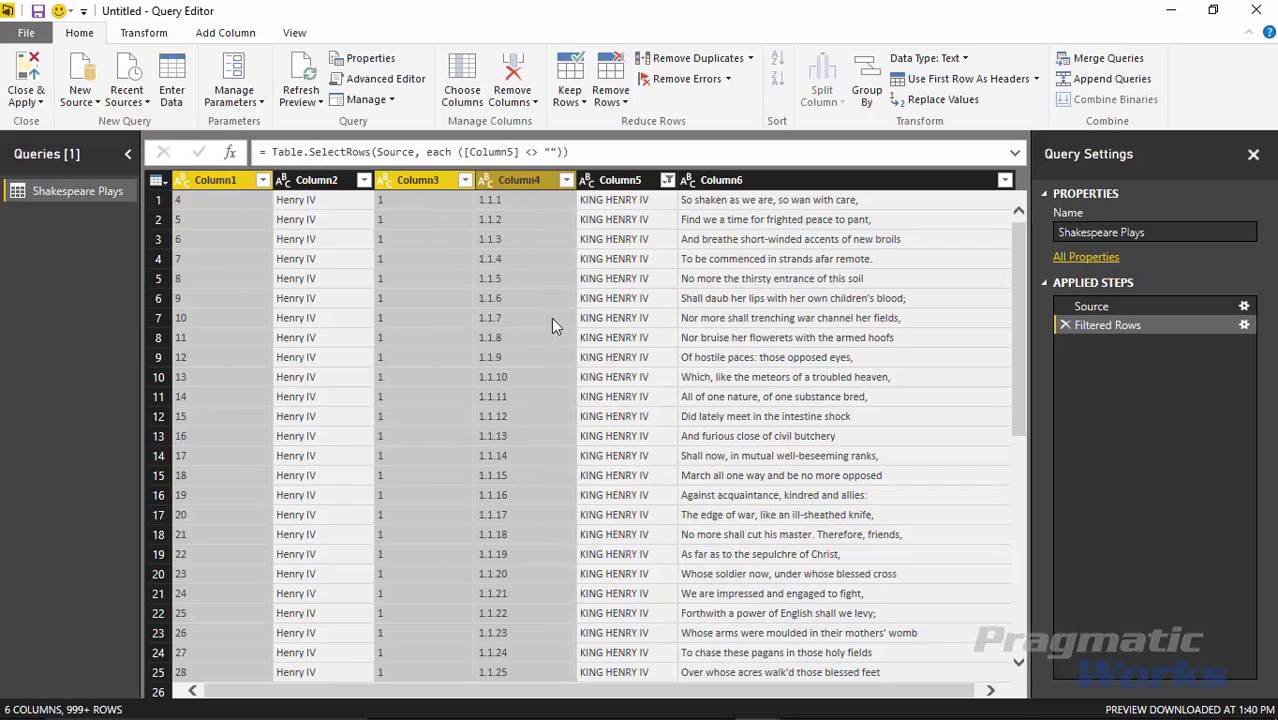
pyautogui.rightClick(523, 182)
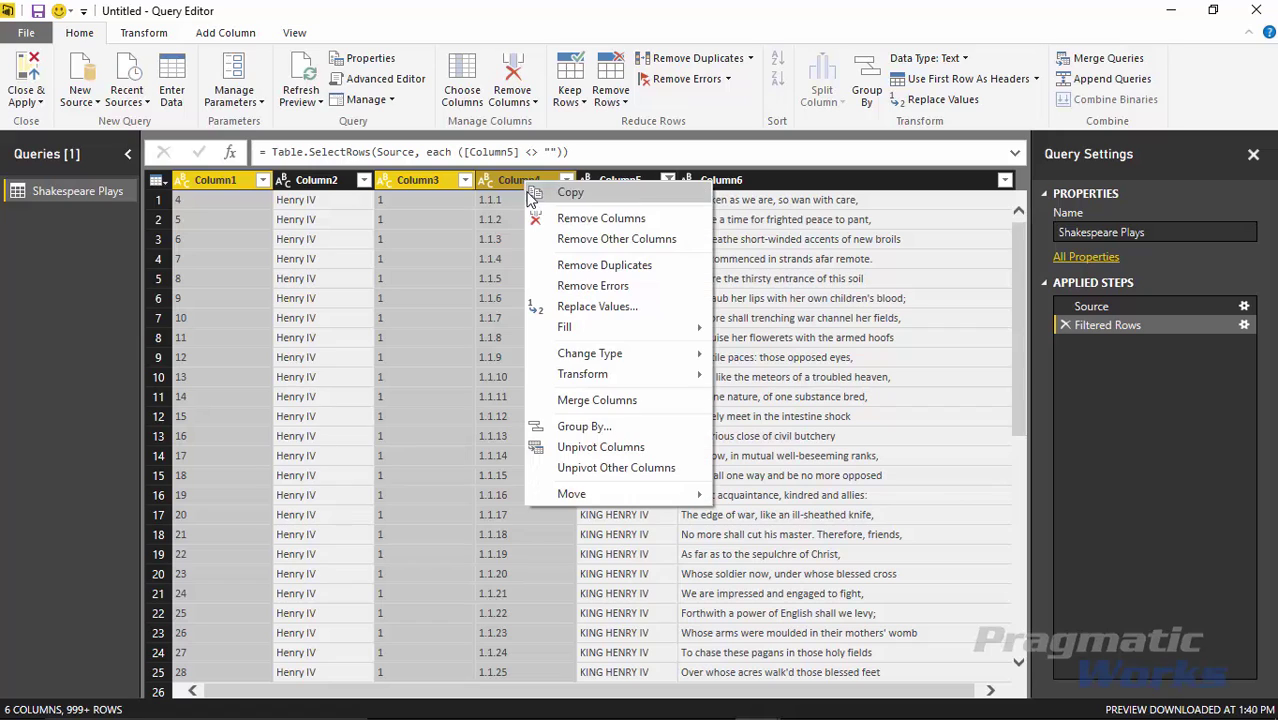
pyautogui.click(548, 219)
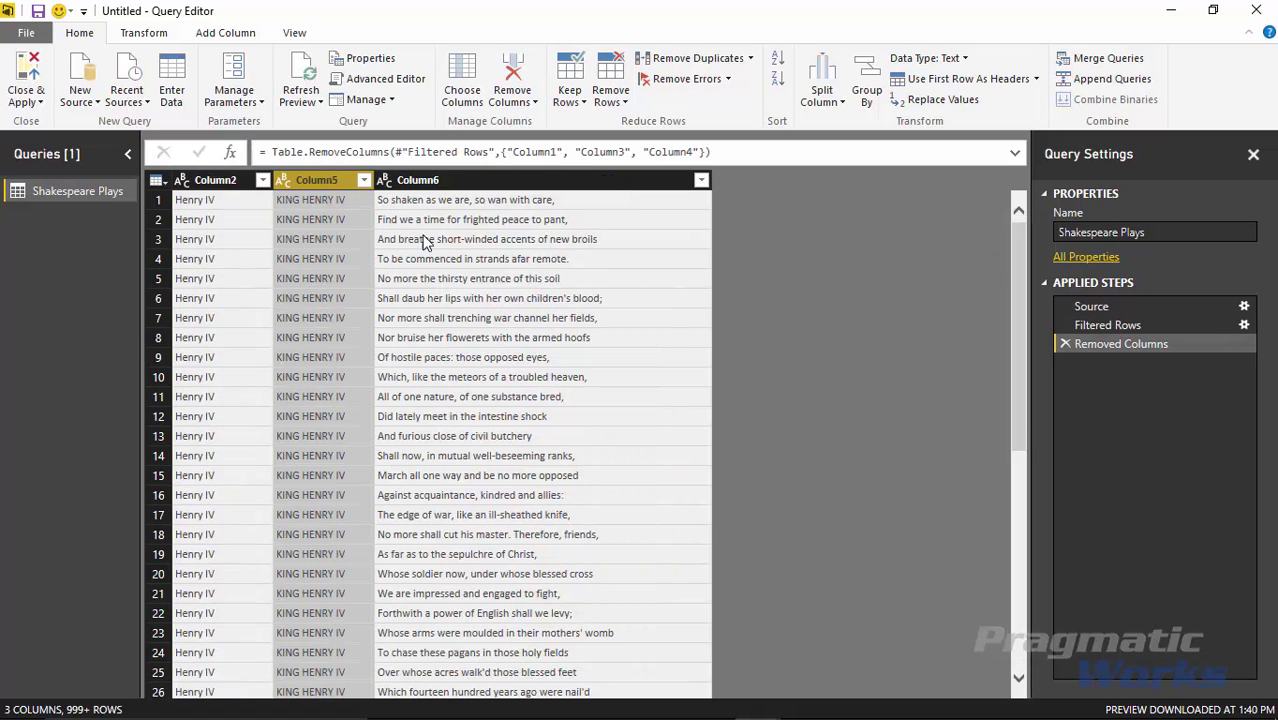
# Rename Column2, Column5 and Column6 to Play, Character and Line
pyautogui.click(227, 180)
pyautogui.doubleClick(227, 180)
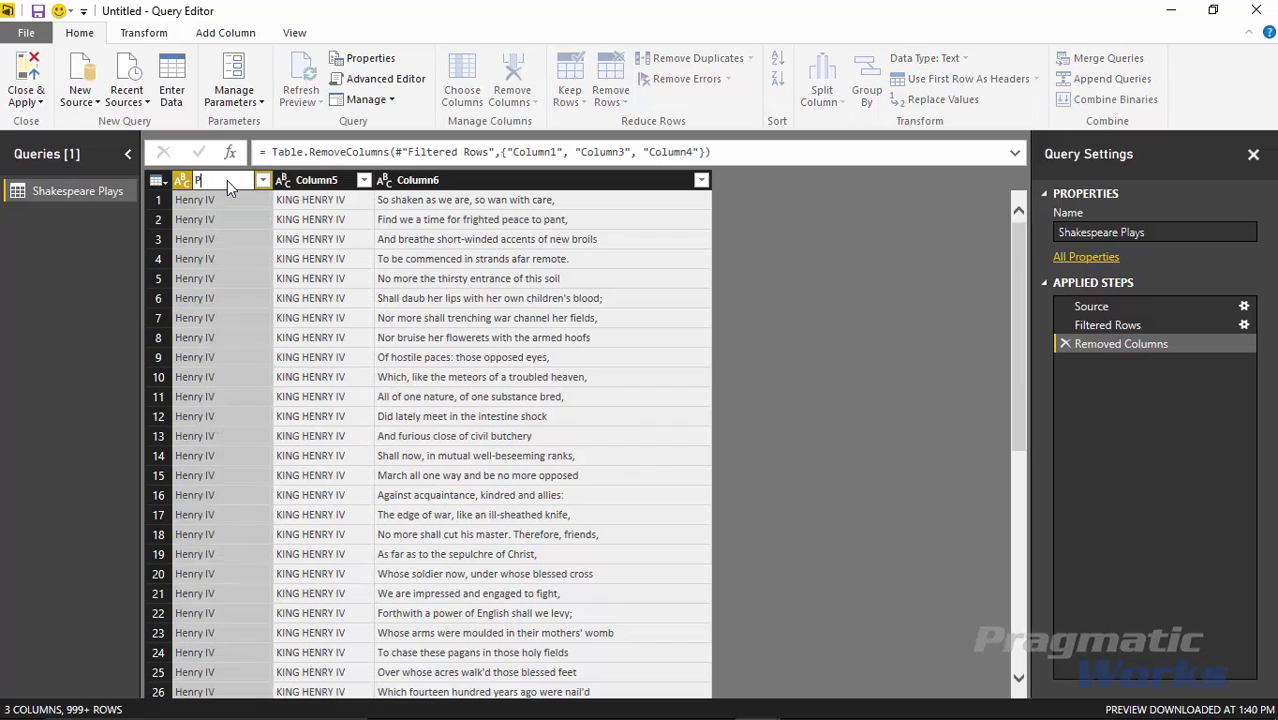
pyautogui.write('Play')
pyautogui.press('Return')
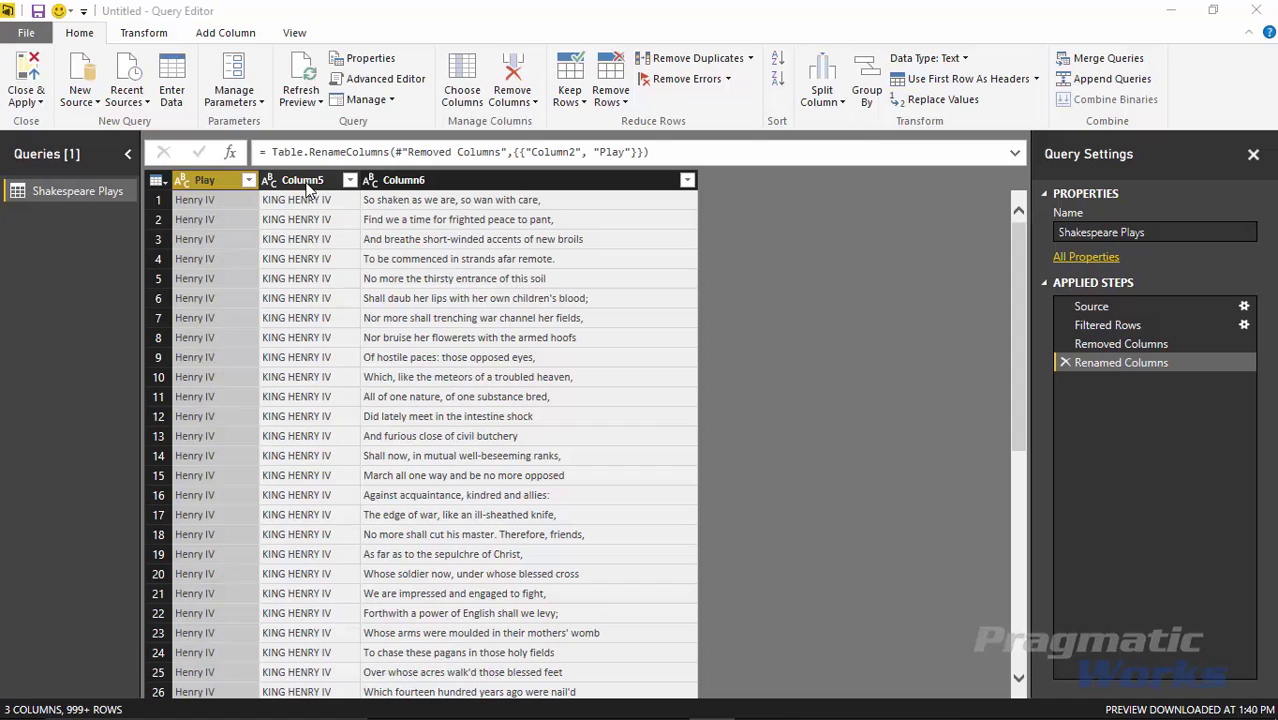
pyautogui.doubleClick(309, 186)
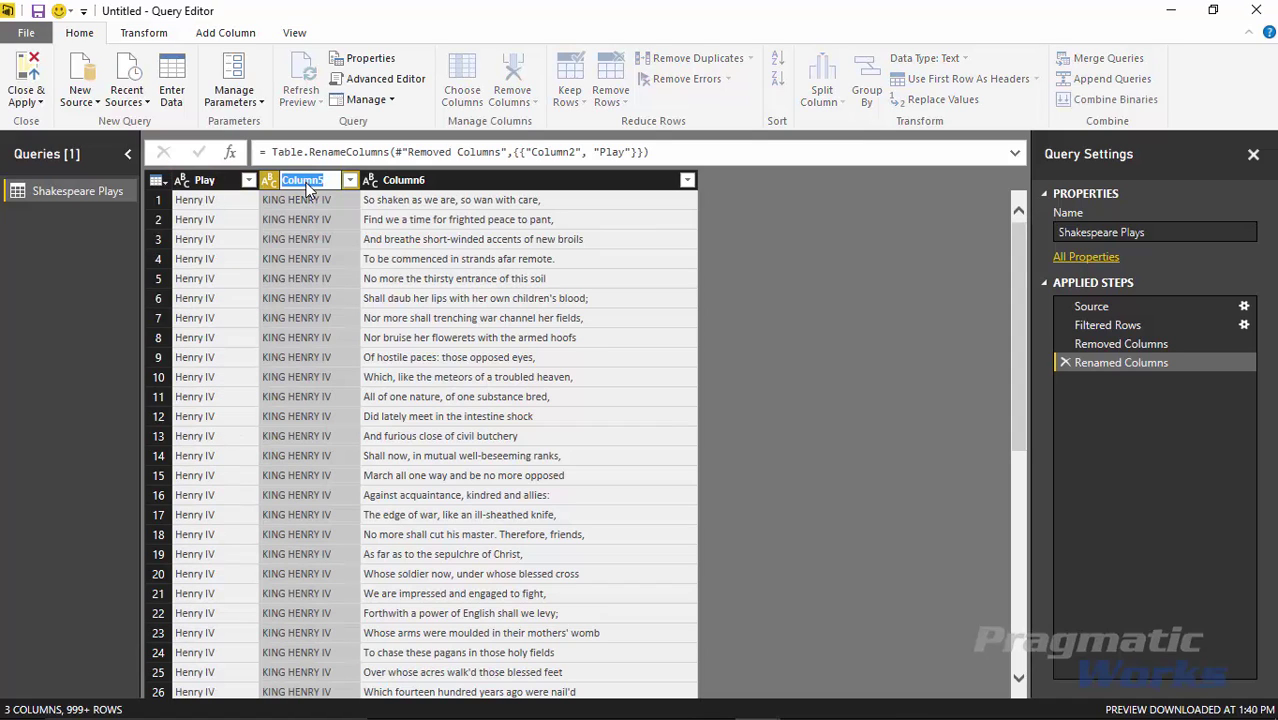
pyautogui.write('Character')
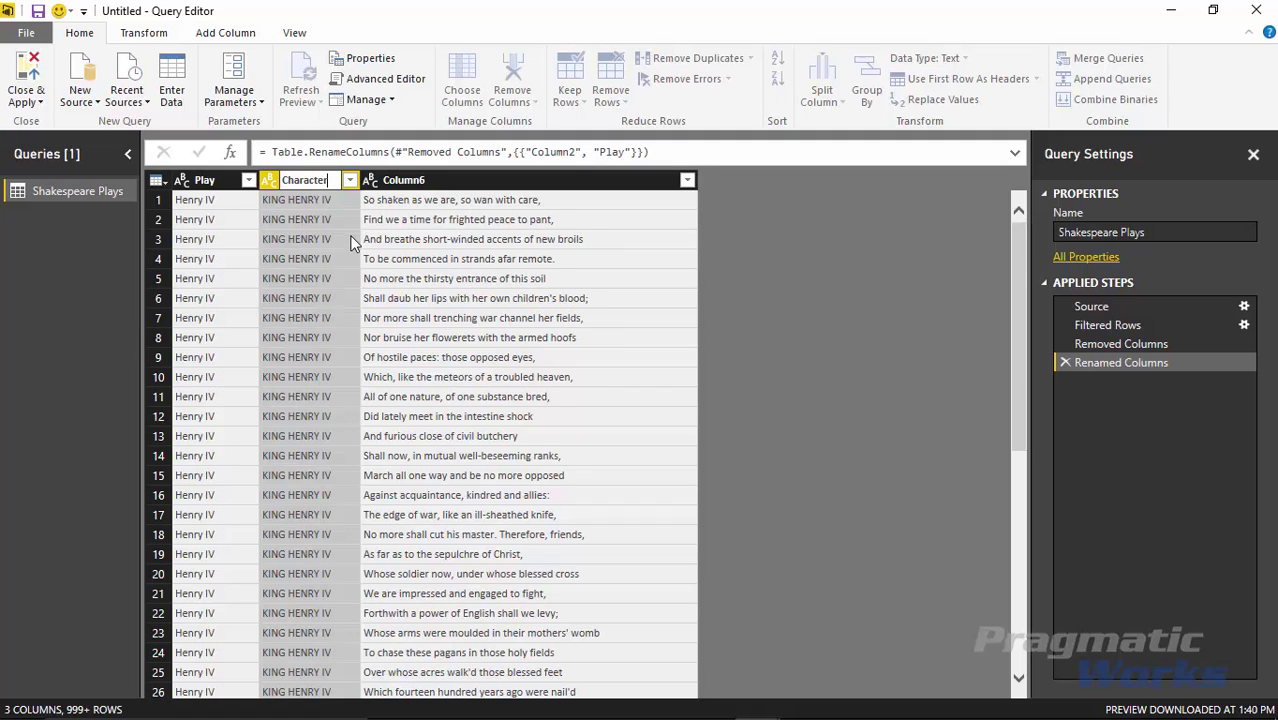
pyautogui.press('Return')
pyautogui.doubleClick(413, 180)
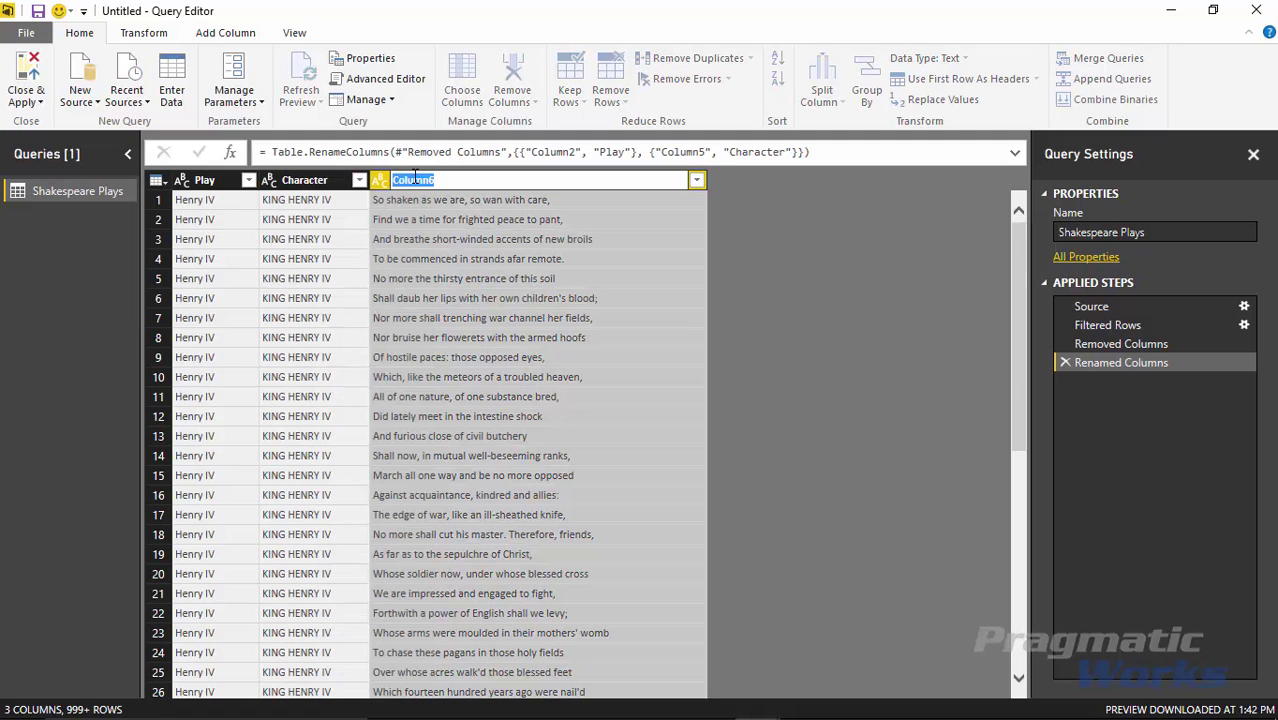
pyautogui.write('Line')
pyautogui.press('Return')
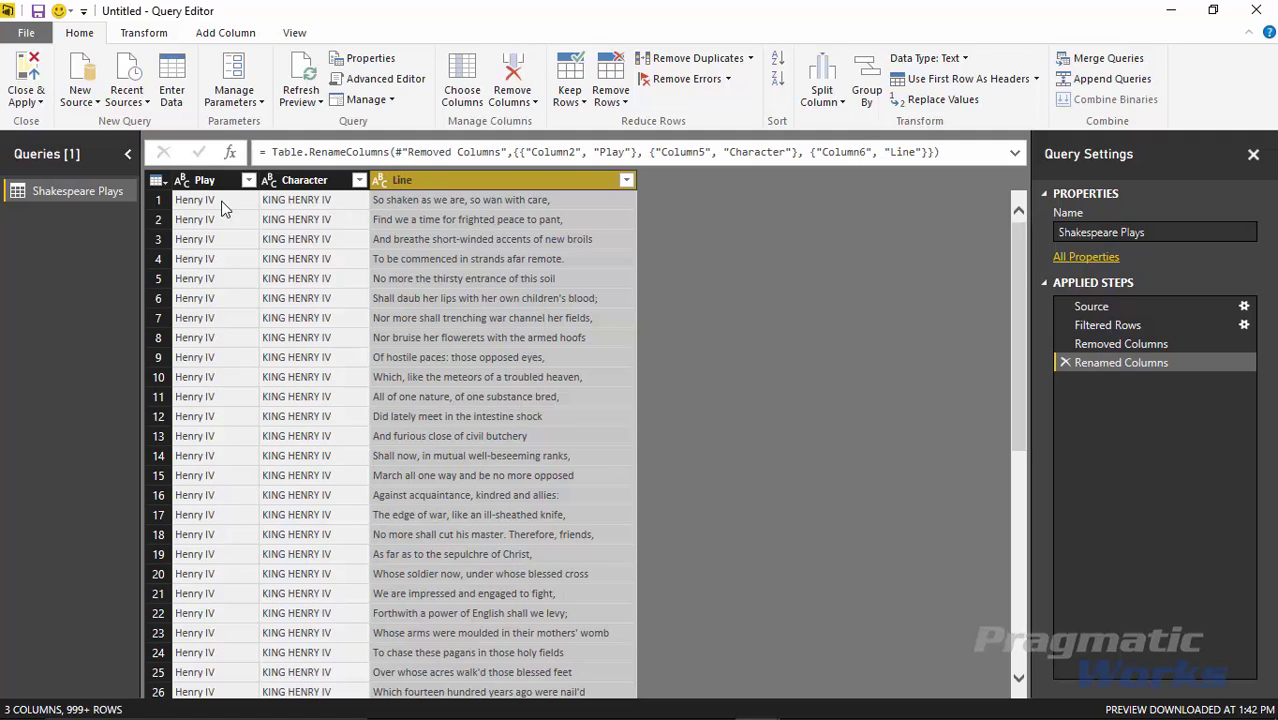
# Apply the query changes and add a table with the Character and Line fields
pyautogui.click(39, 72)
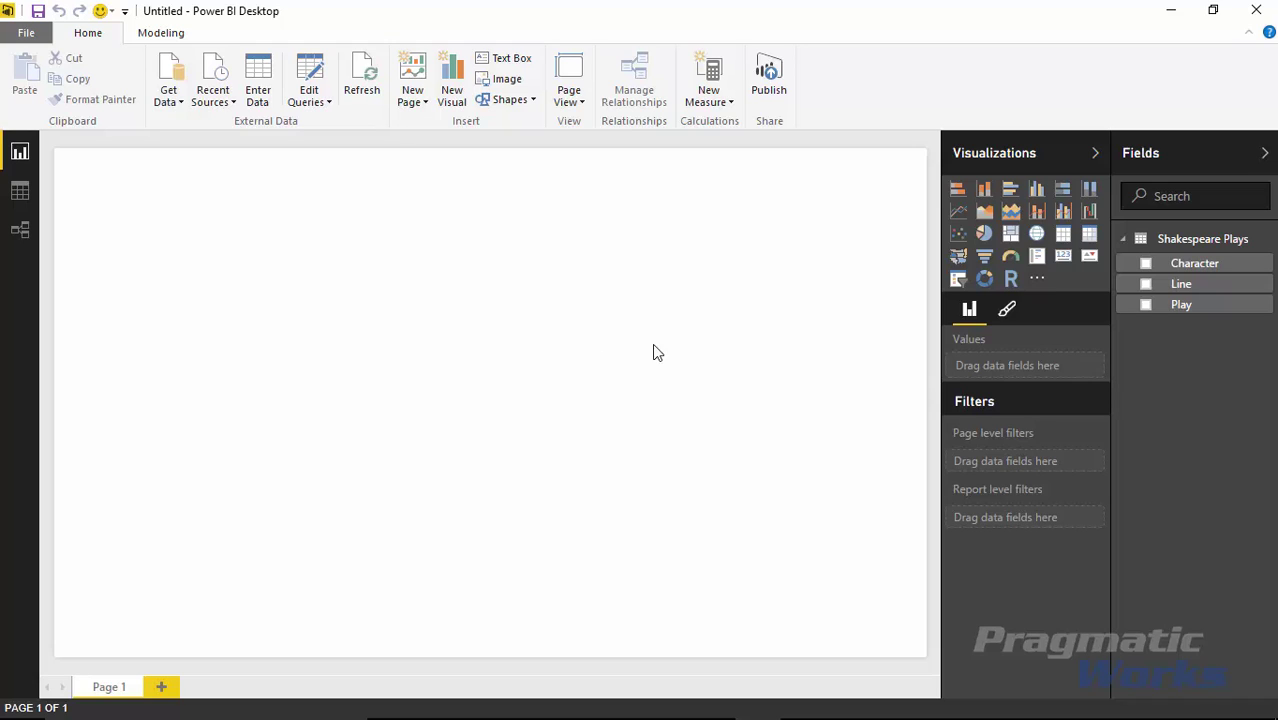
pyautogui.click(1146, 263)
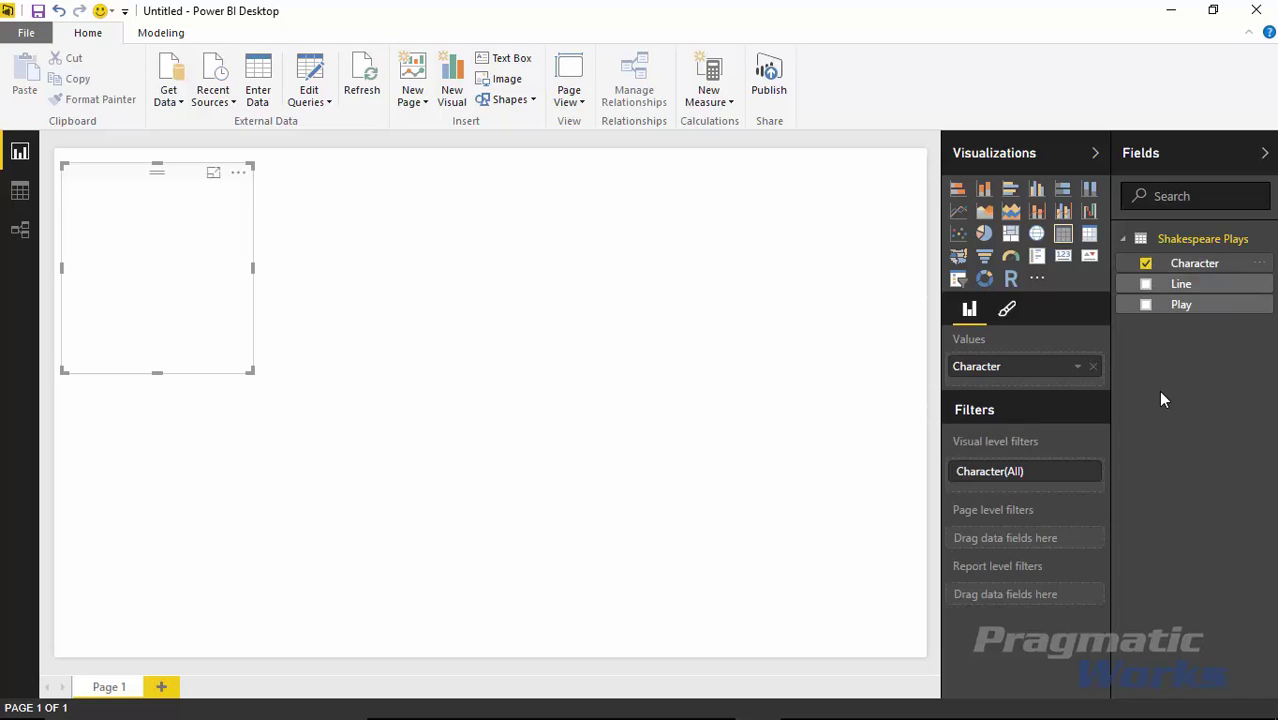
pyautogui.click(1146, 286)
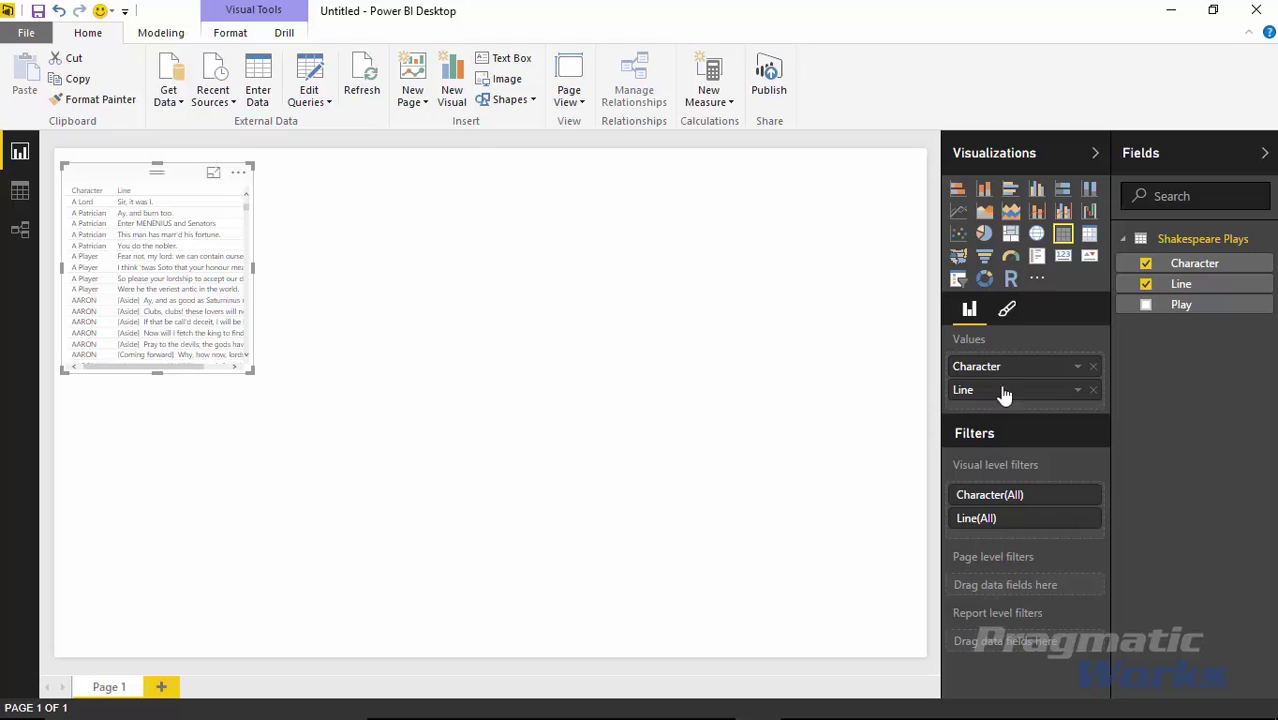
# Summarize the Line field as a Count in the table
pyautogui.click(1077, 390)
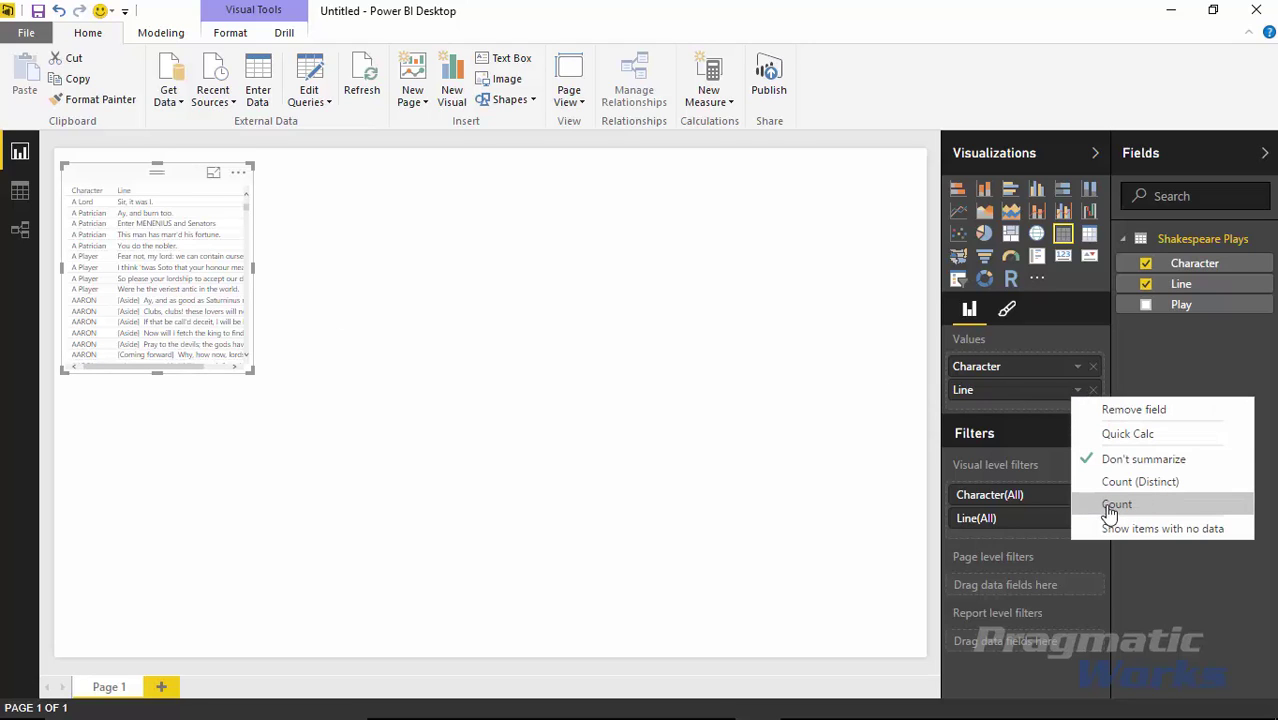
pyautogui.click(1002, 415)
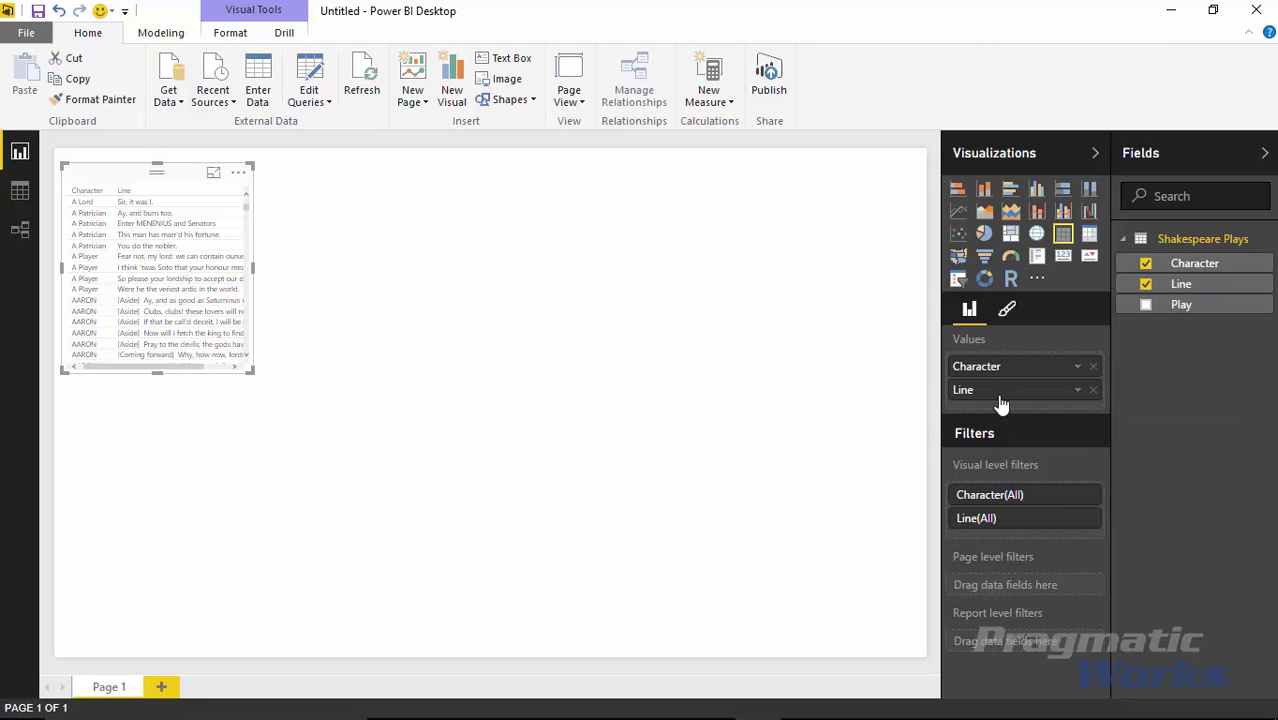
pyautogui.click(1078, 393)
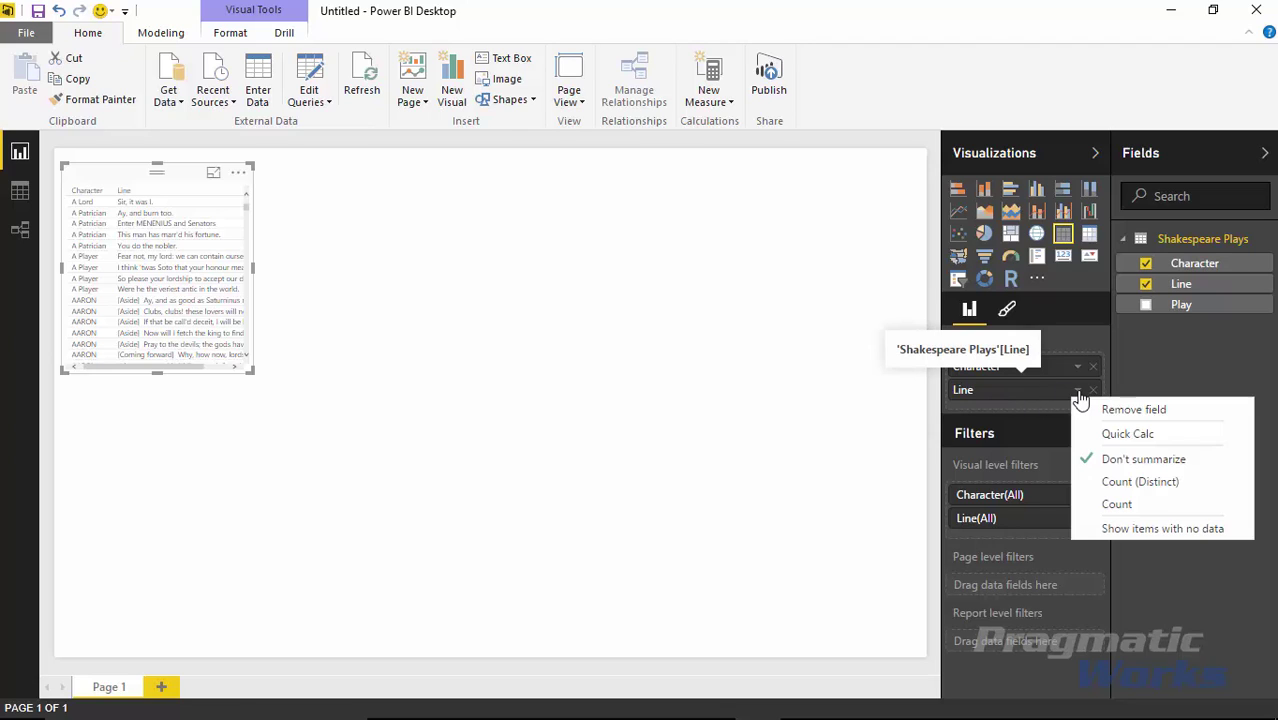
pyautogui.click(1115, 506)
# Move the table top-right, enlarge it, set 15 pt text, and sort by Count of Line descending
pyautogui.moveTo(137, 177); pyautogui.dragTo(805, 170)
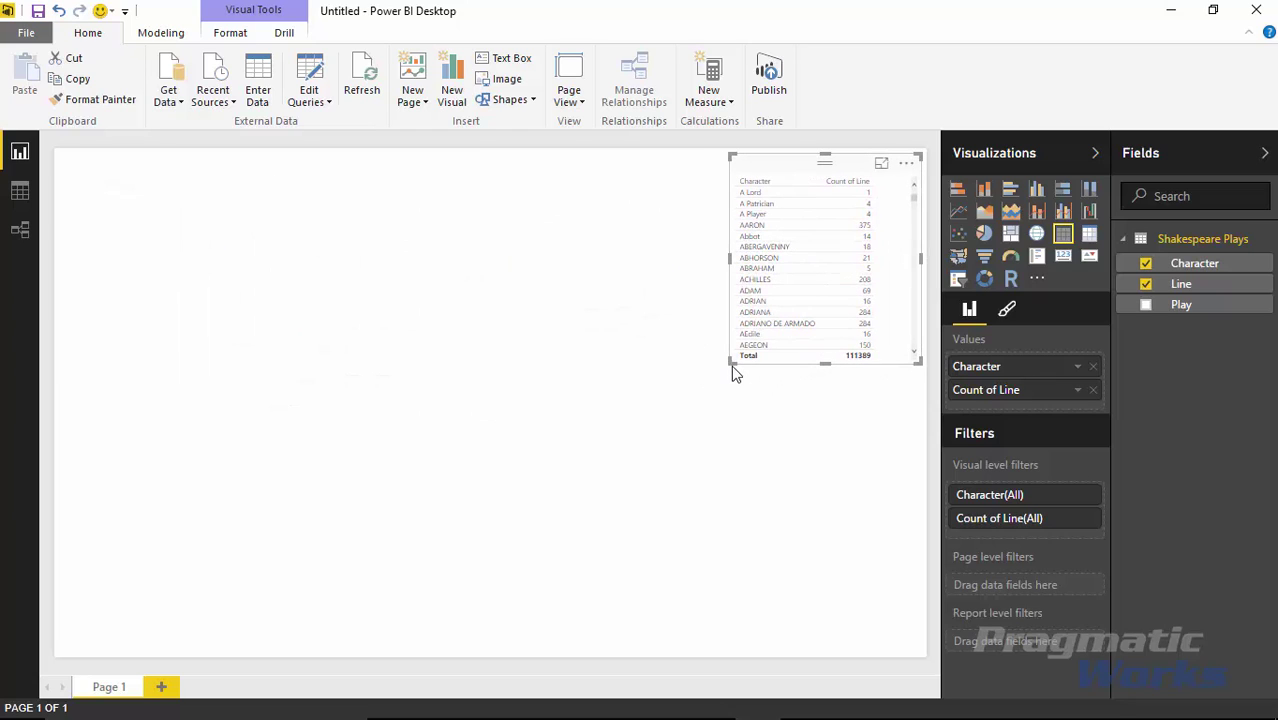
pyautogui.moveTo(731, 365); pyautogui.dragTo(646, 652)
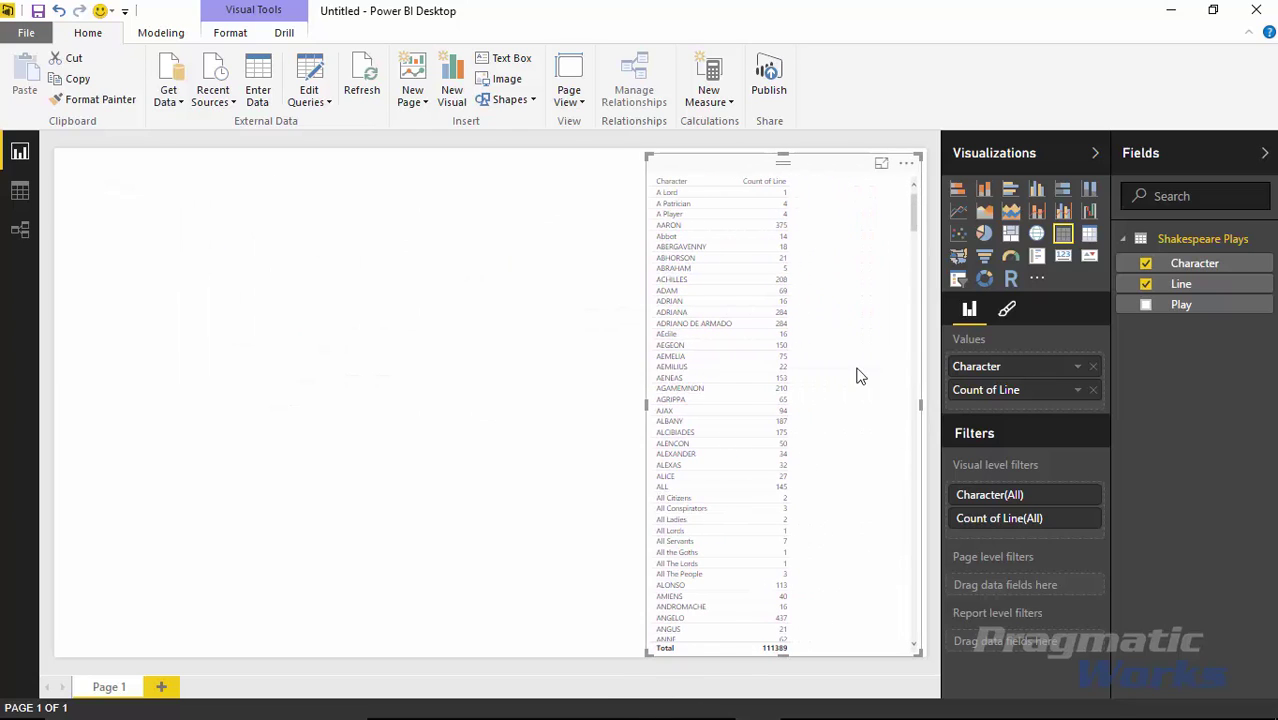
pyautogui.click(1006, 309)
pyautogui.click(960, 348)
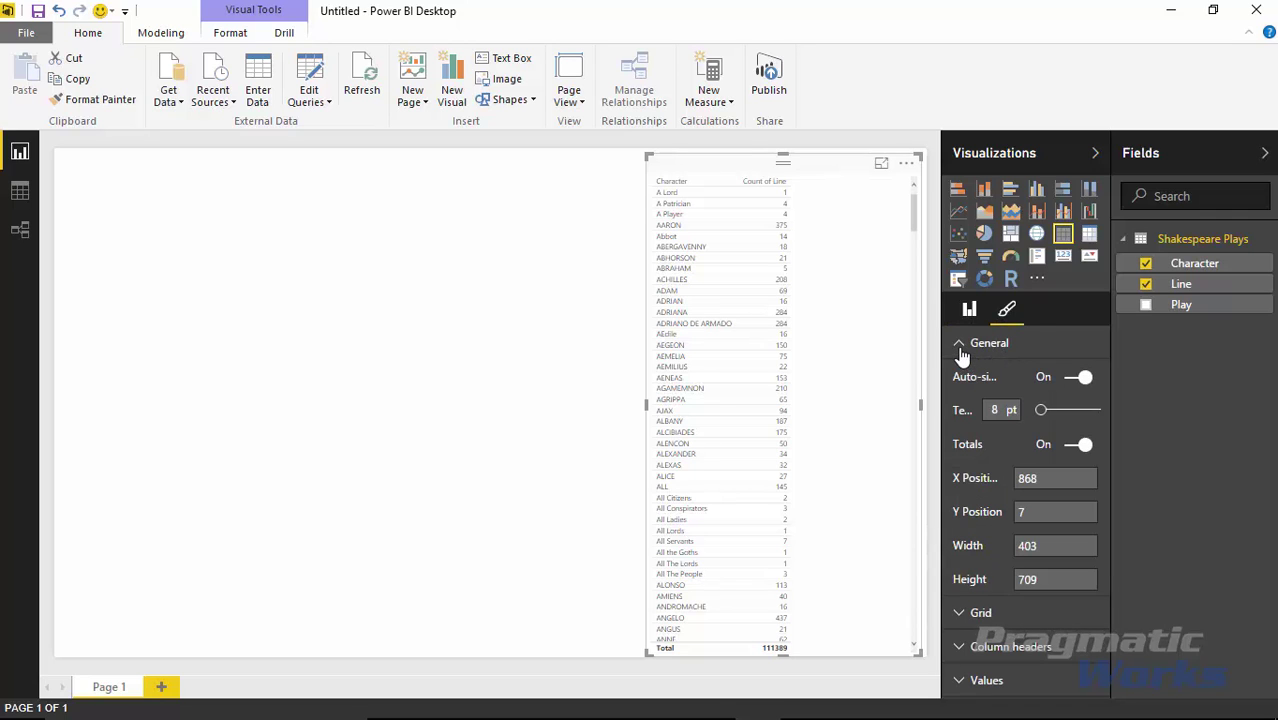
pyautogui.moveTo(1043, 416); pyautogui.dragTo(1054, 416)
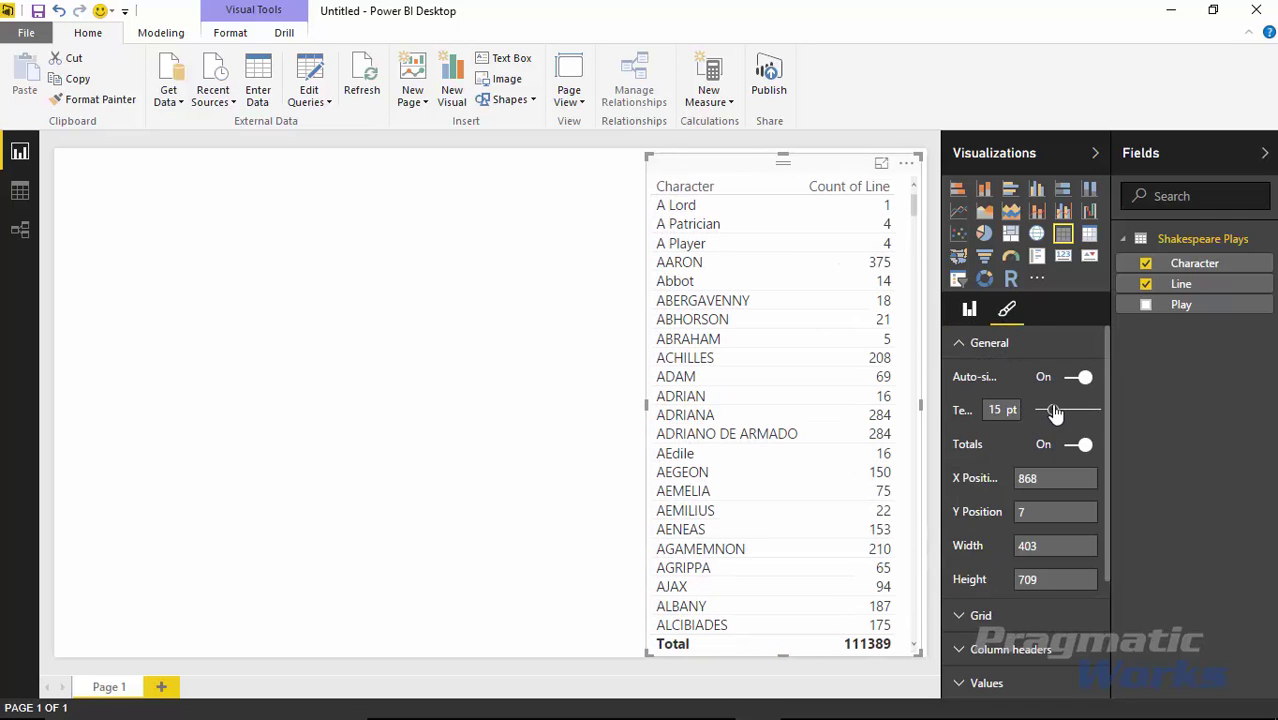
pyautogui.click(853, 189)
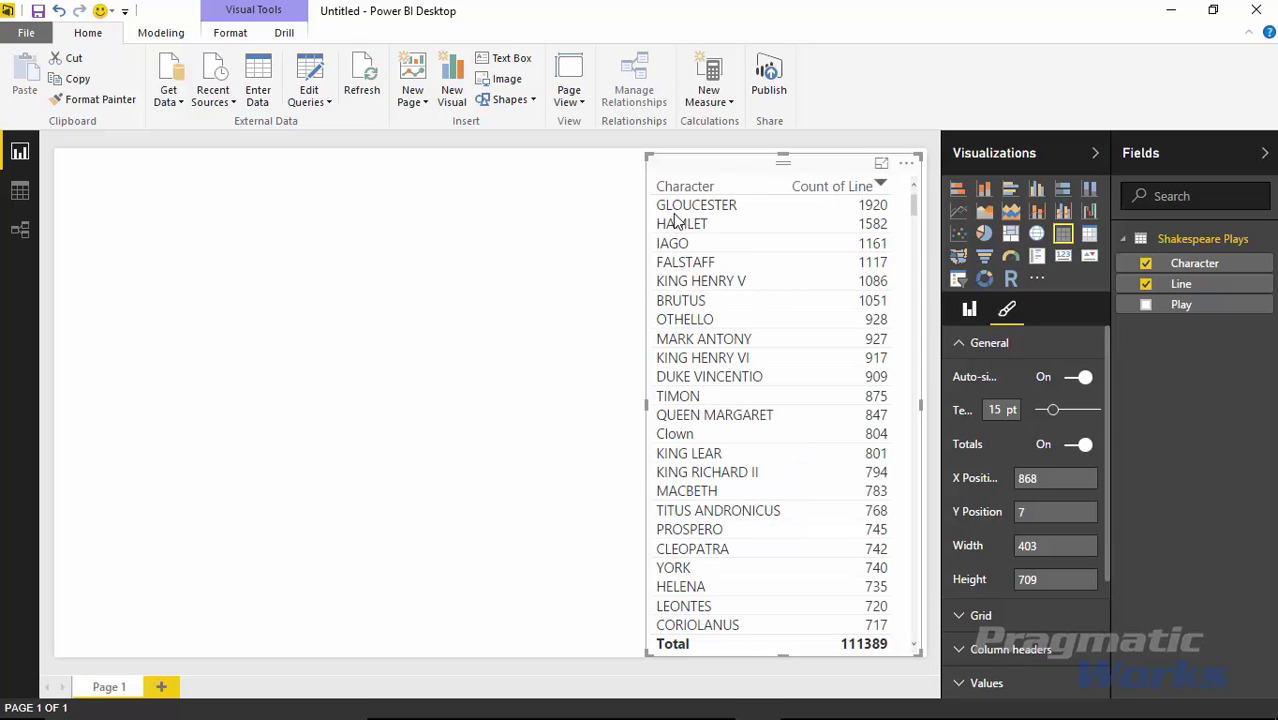
pyautogui.click(472, 370)
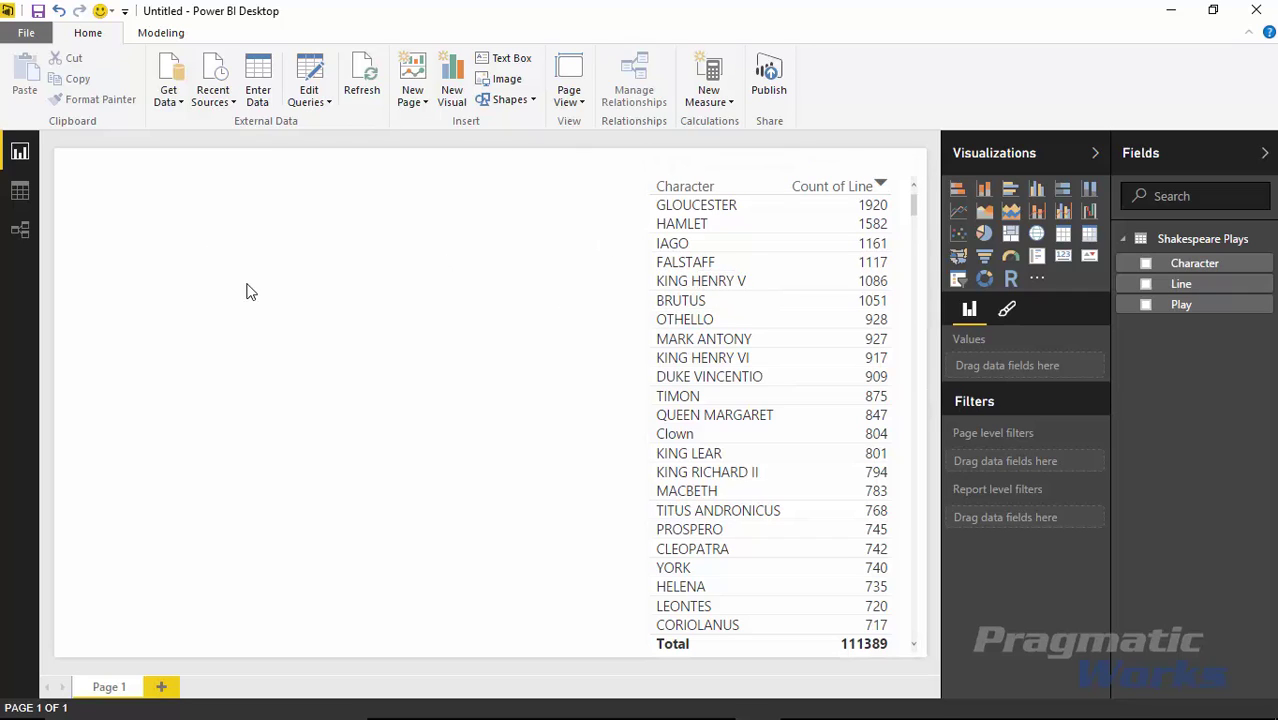
# Import WordCloud.1.1.2.pbiviz from the Custom Visuals folder and add a WordCloud visual to the page
pyautogui.click(1038, 283)
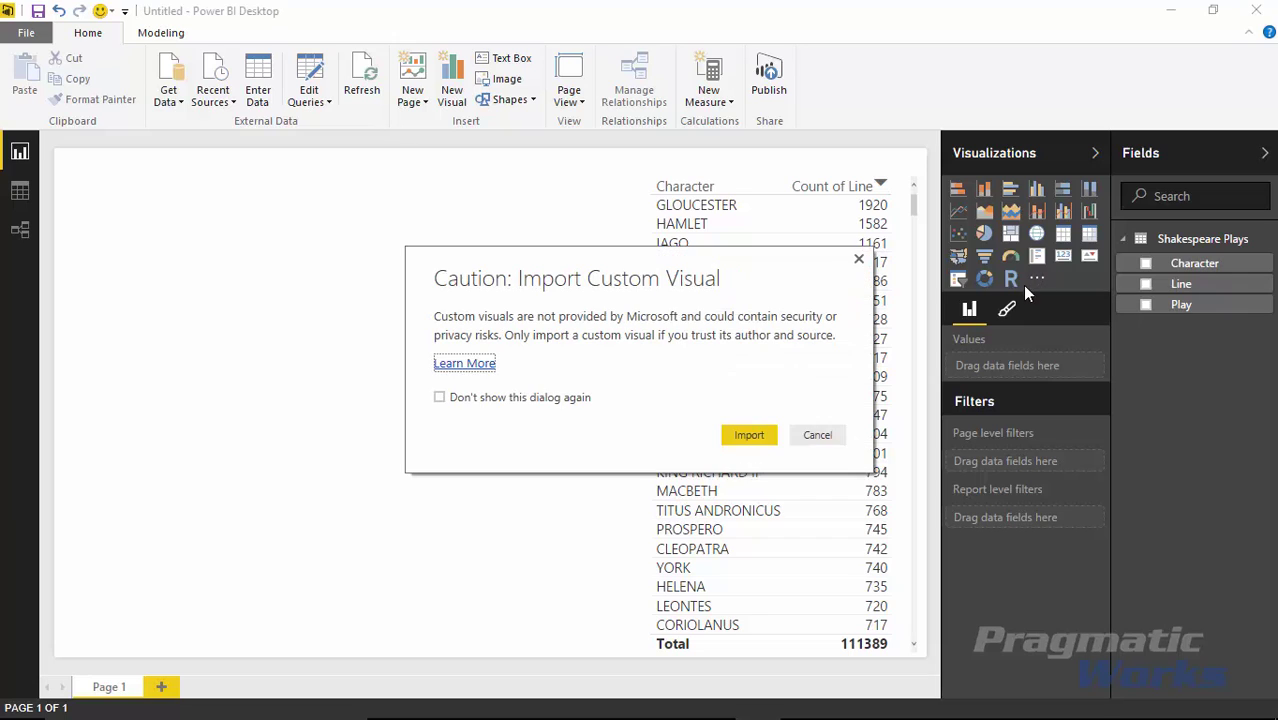
pyautogui.click(749, 435)
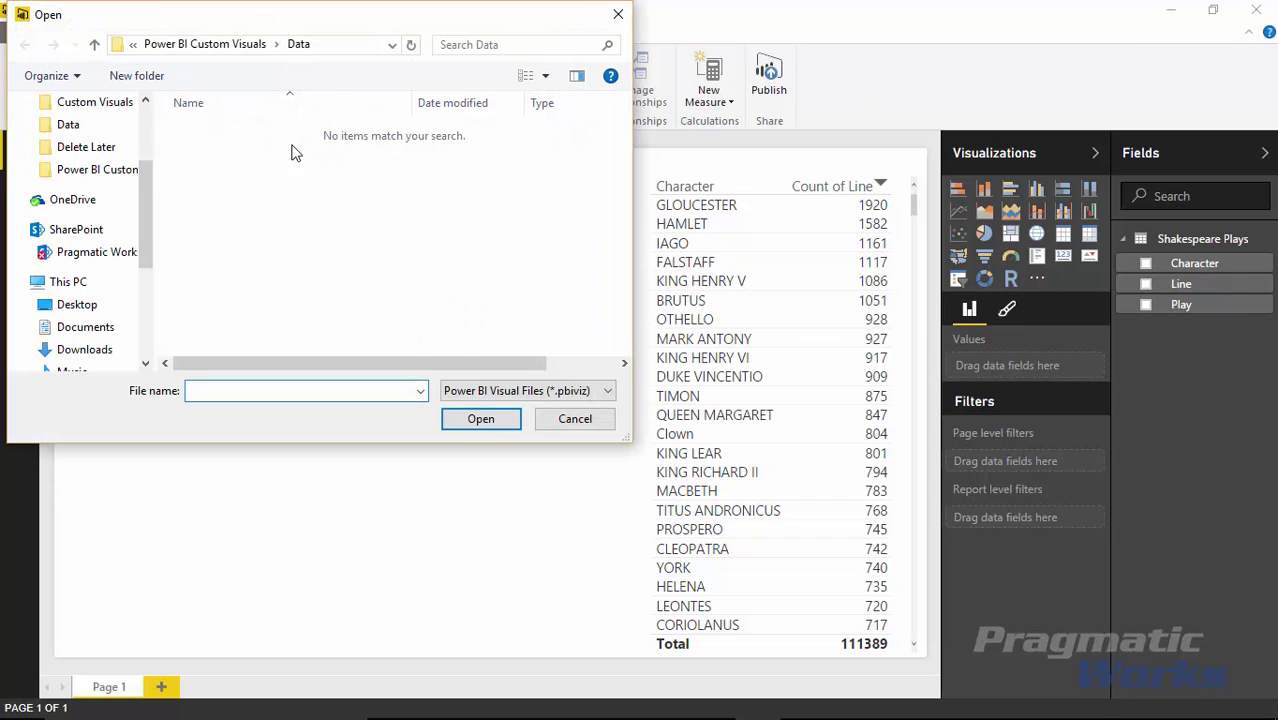
pyautogui.click(238, 46)
pyautogui.doubleClick(246, 134)
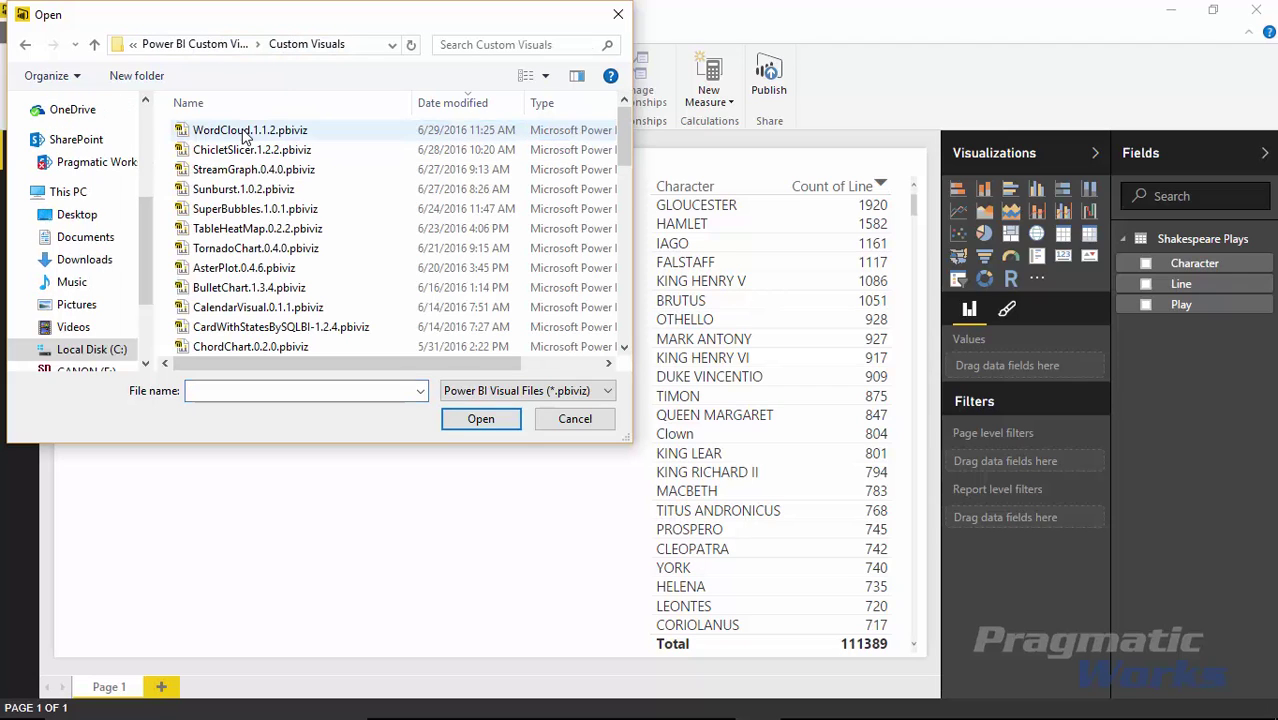
pyautogui.click(233, 134)
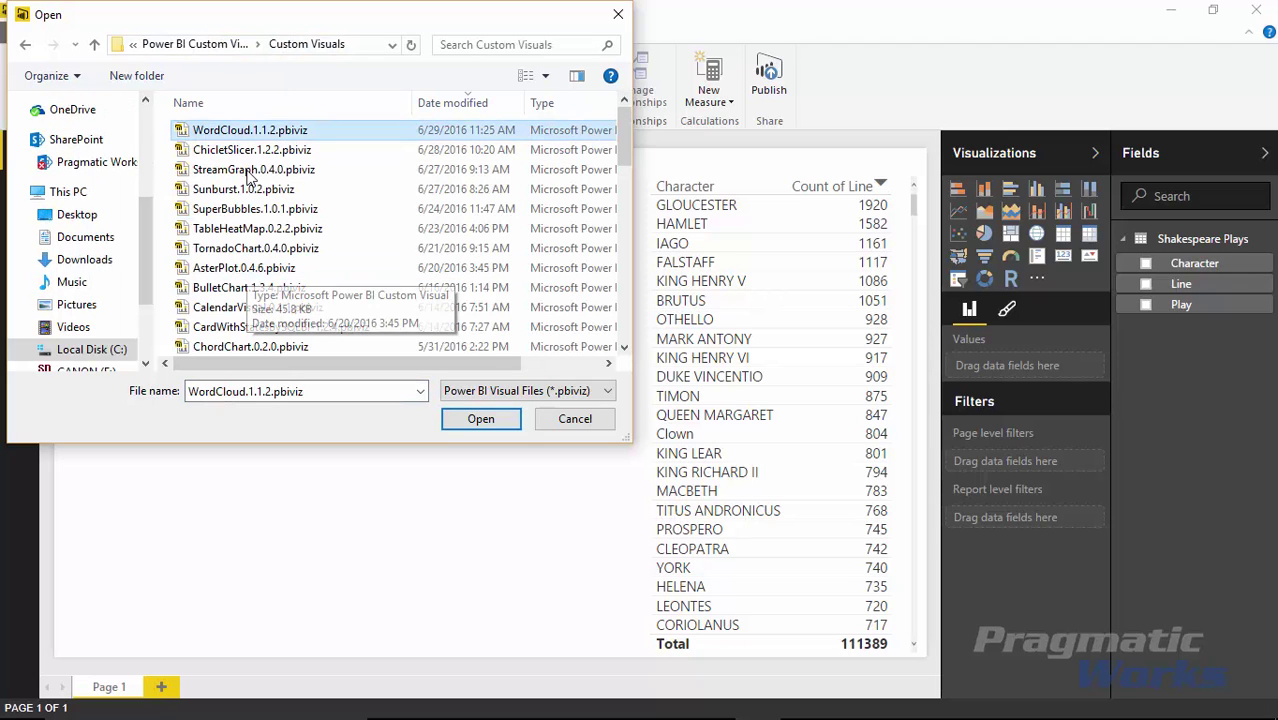
pyautogui.click(480, 418)
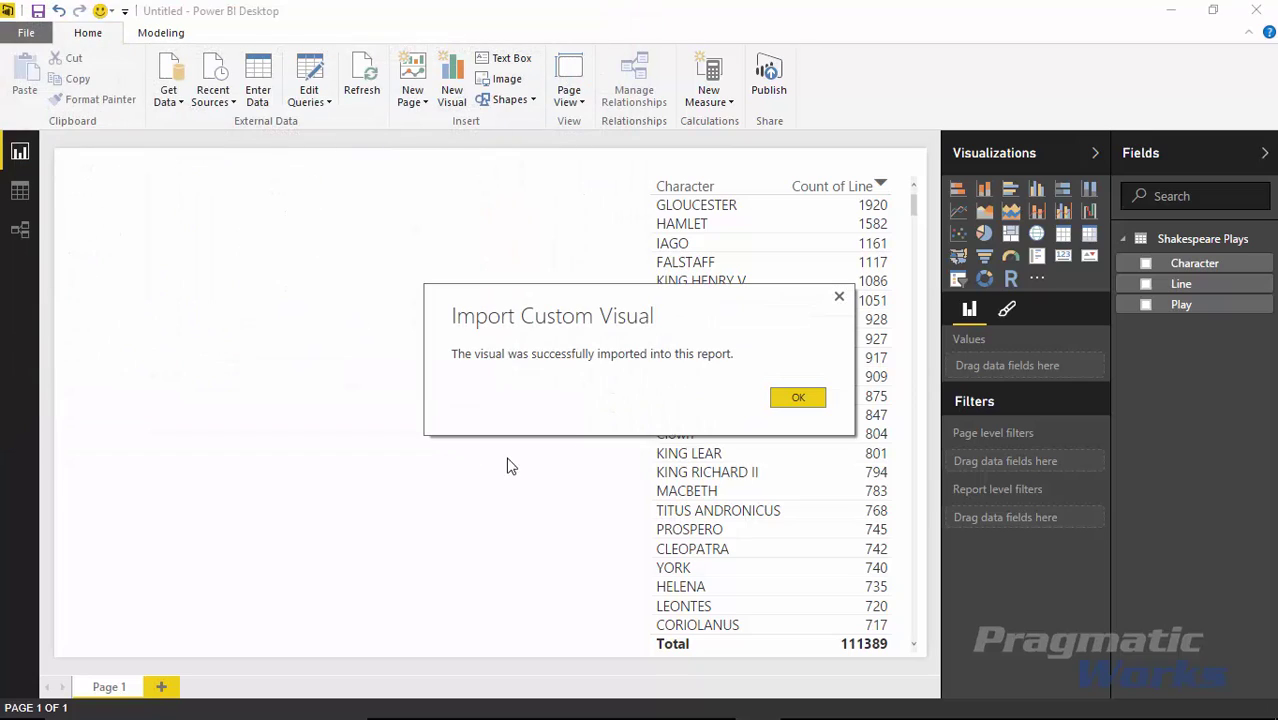
pyautogui.click(795, 399)
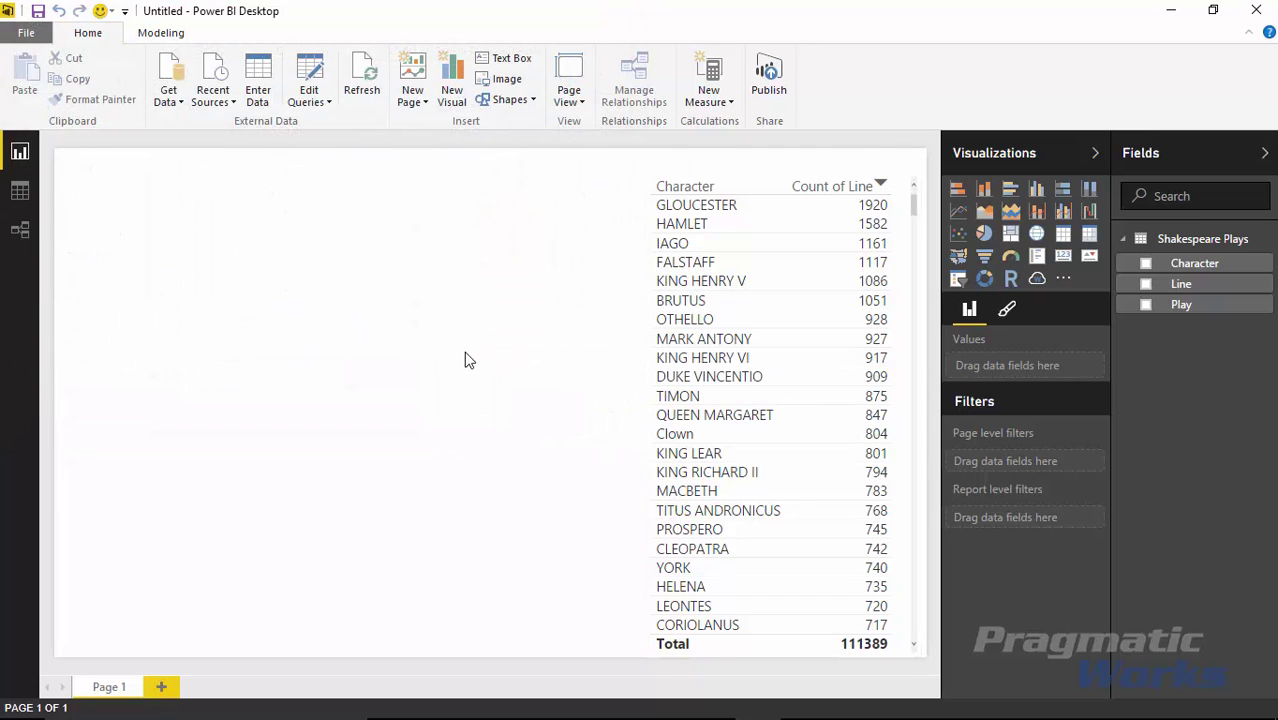
pyautogui.click(1037, 279)
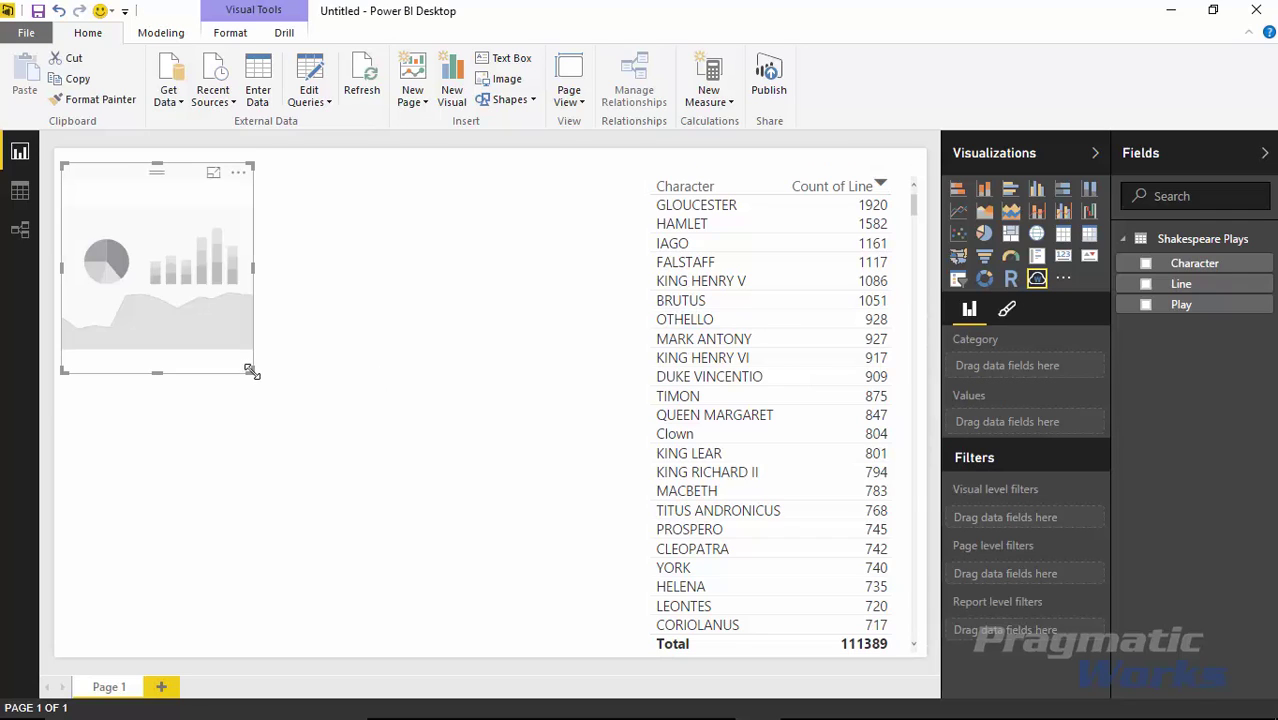
# Stretch the word cloud over the page's left half and fill it with the Character field
pyautogui.moveTo(250, 370); pyautogui.dragTo(591, 646)
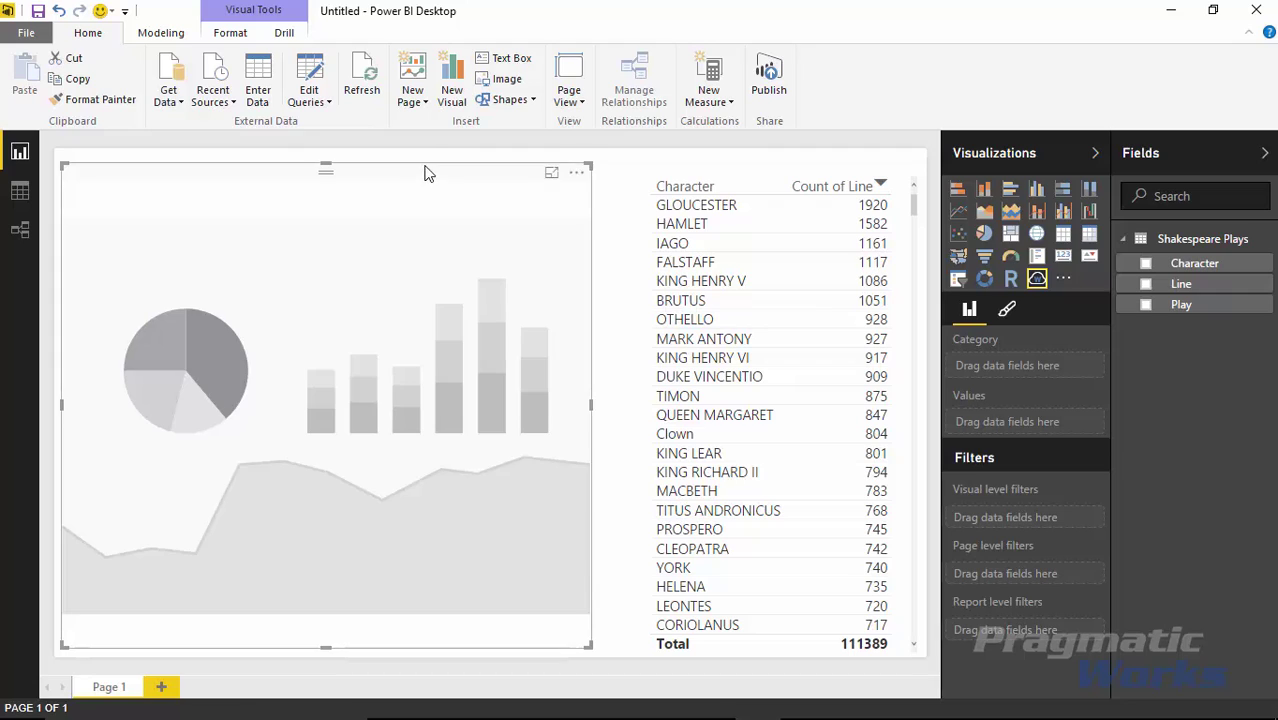
pyautogui.moveTo(425, 168); pyautogui.dragTo(421, 155)
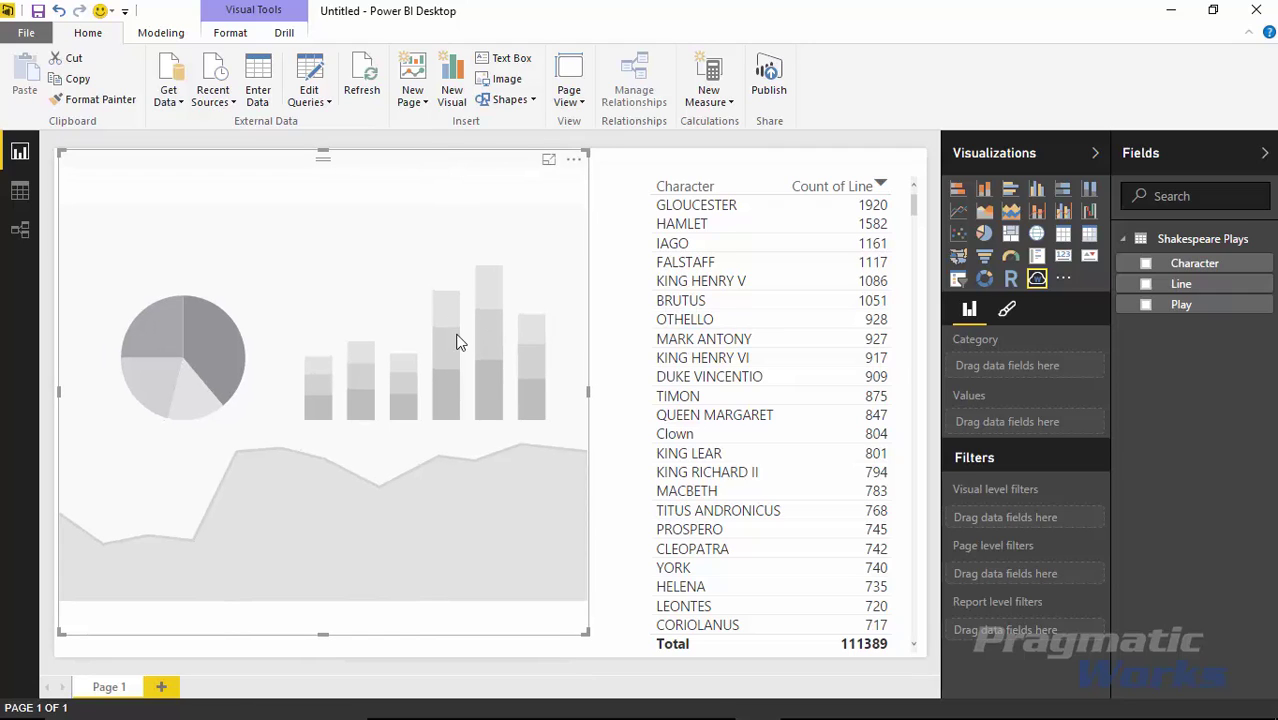
pyautogui.click(1146, 263)
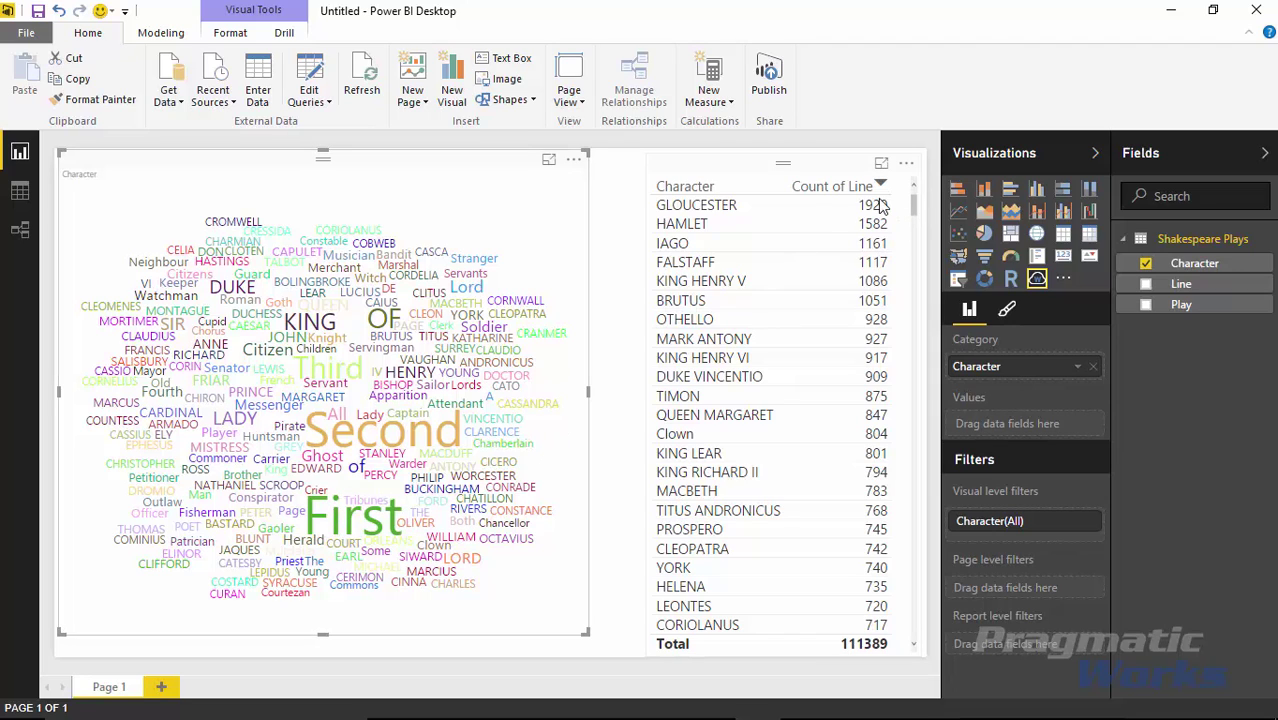
# Sort the table alphabetically by Character
pyautogui.click(745, 192)
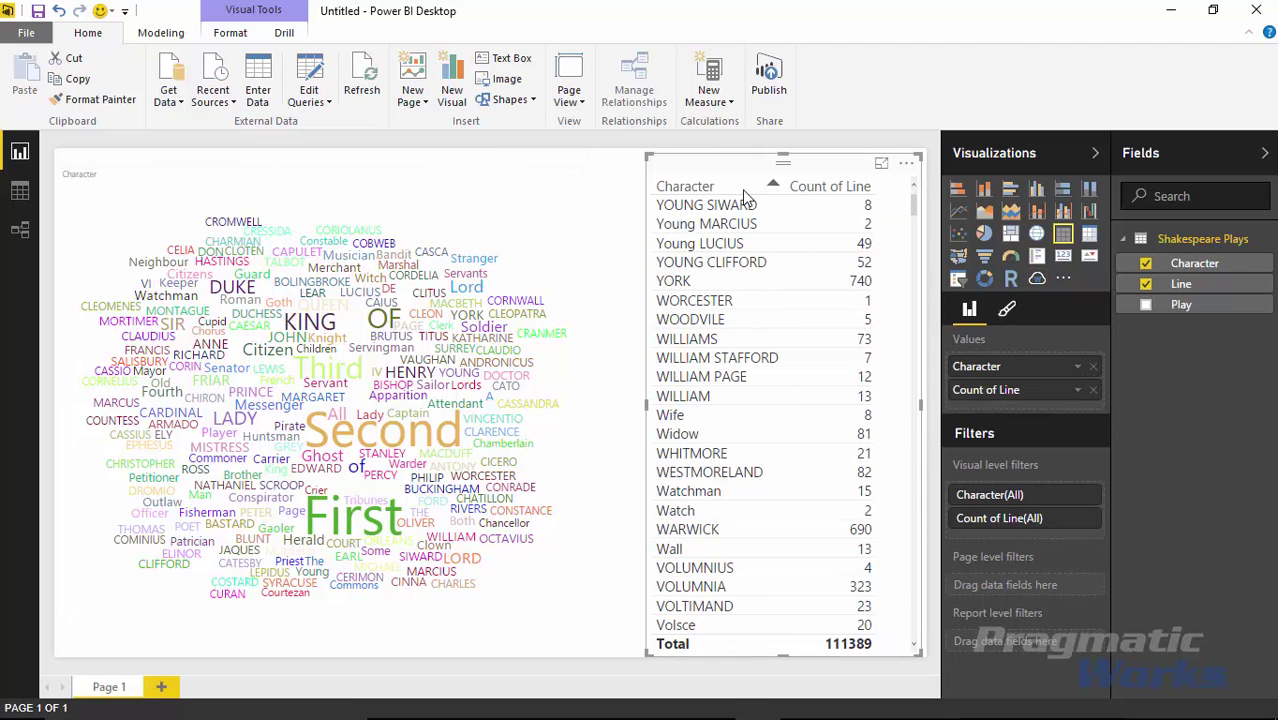
pyautogui.click(743, 194)
pyautogui.click(741, 196)
# Scroll the table to the 'Second …' characters like Second Lord (283 lines), then select the word cloud
pyautogui.moveTo(916, 208); pyautogui.dragTo(919, 458)
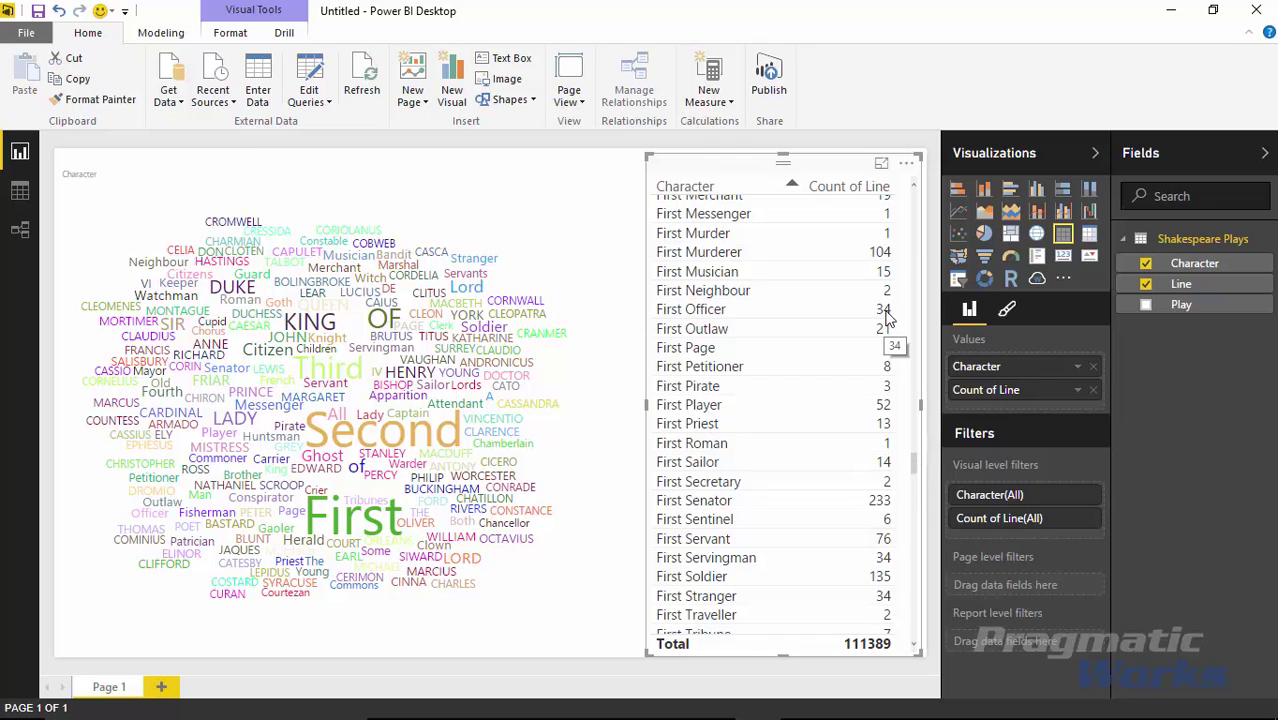
pyautogui.click(917, 485)
pyautogui.moveTo(917, 490); pyautogui.dragTo(920, 625)
pyautogui.scroll(-15, 920, 630)
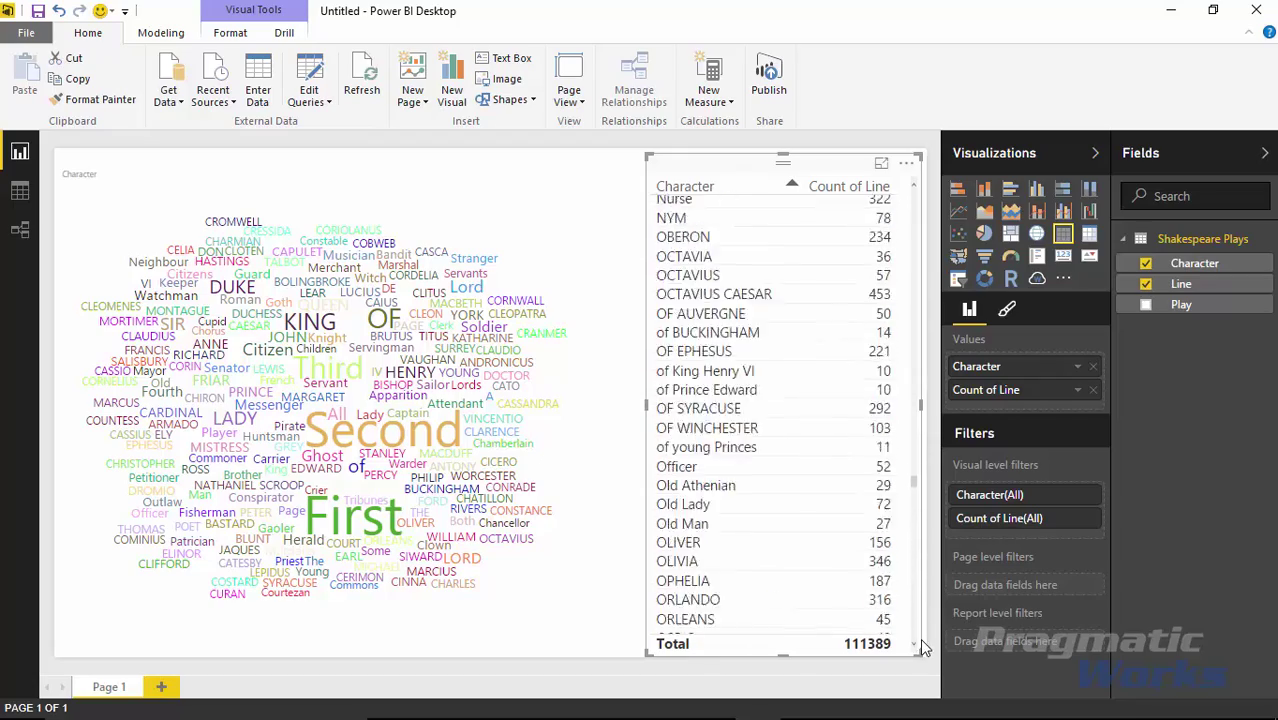
pyautogui.click(912, 602)
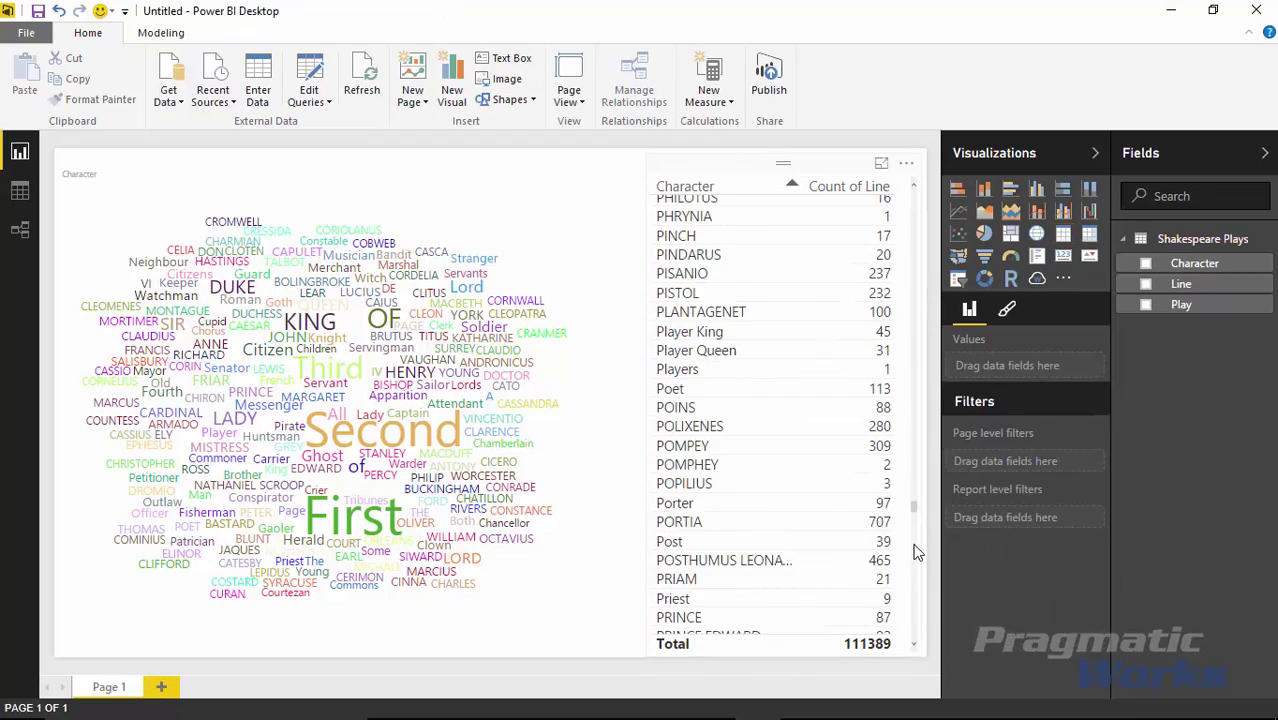
pyautogui.click(917, 552)
pyautogui.click(917, 552)
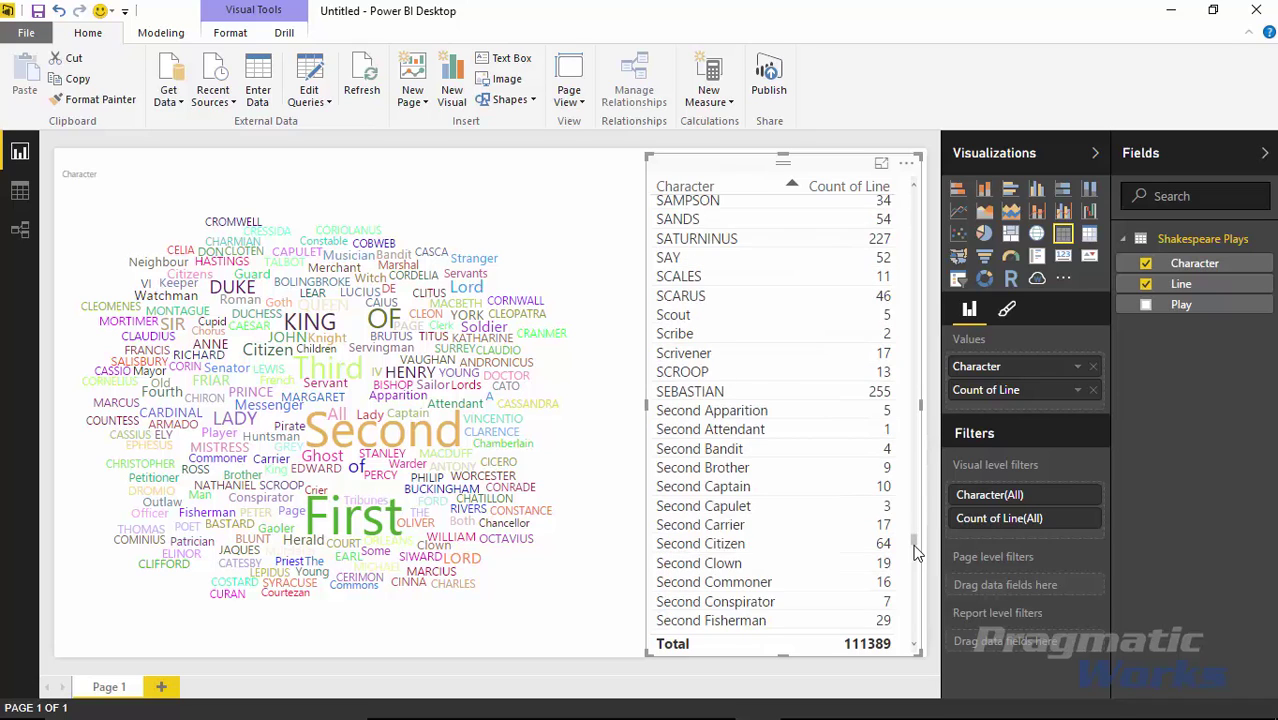
pyautogui.scroll(-3, 900, 545)
pyautogui.scroll(-1, 707, 333)
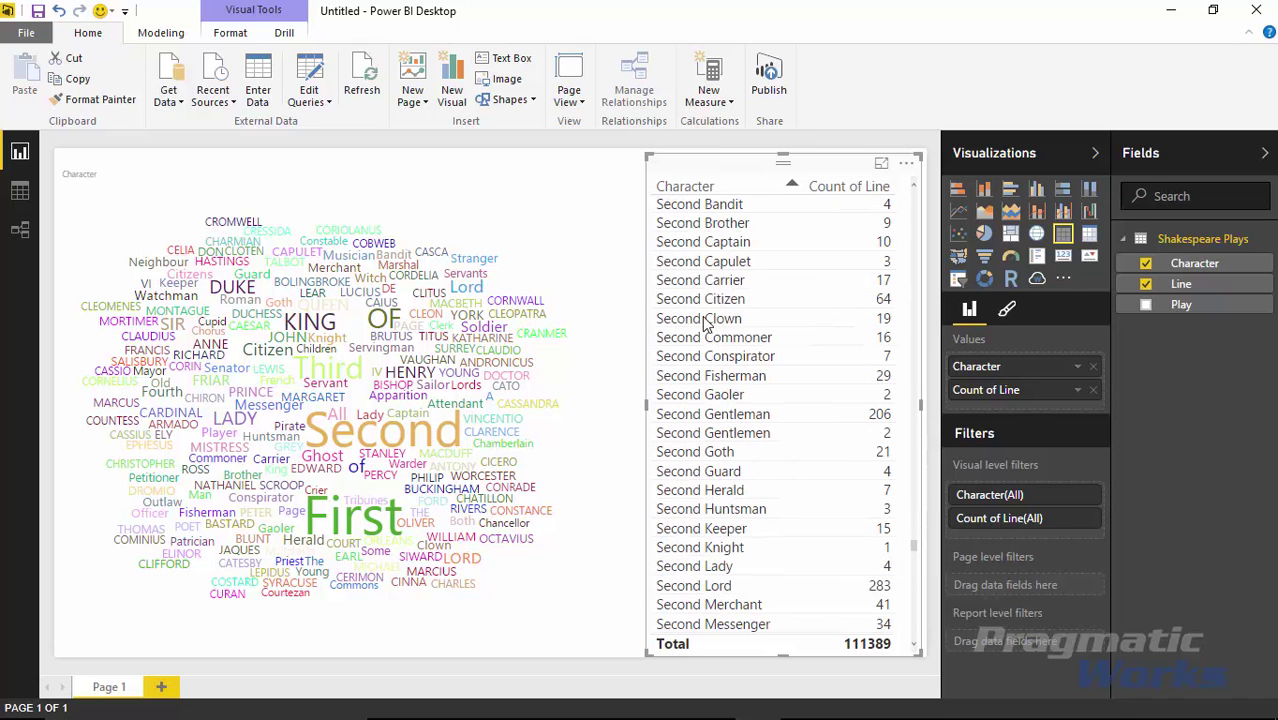
pyautogui.scroll(-3, 700, 400)
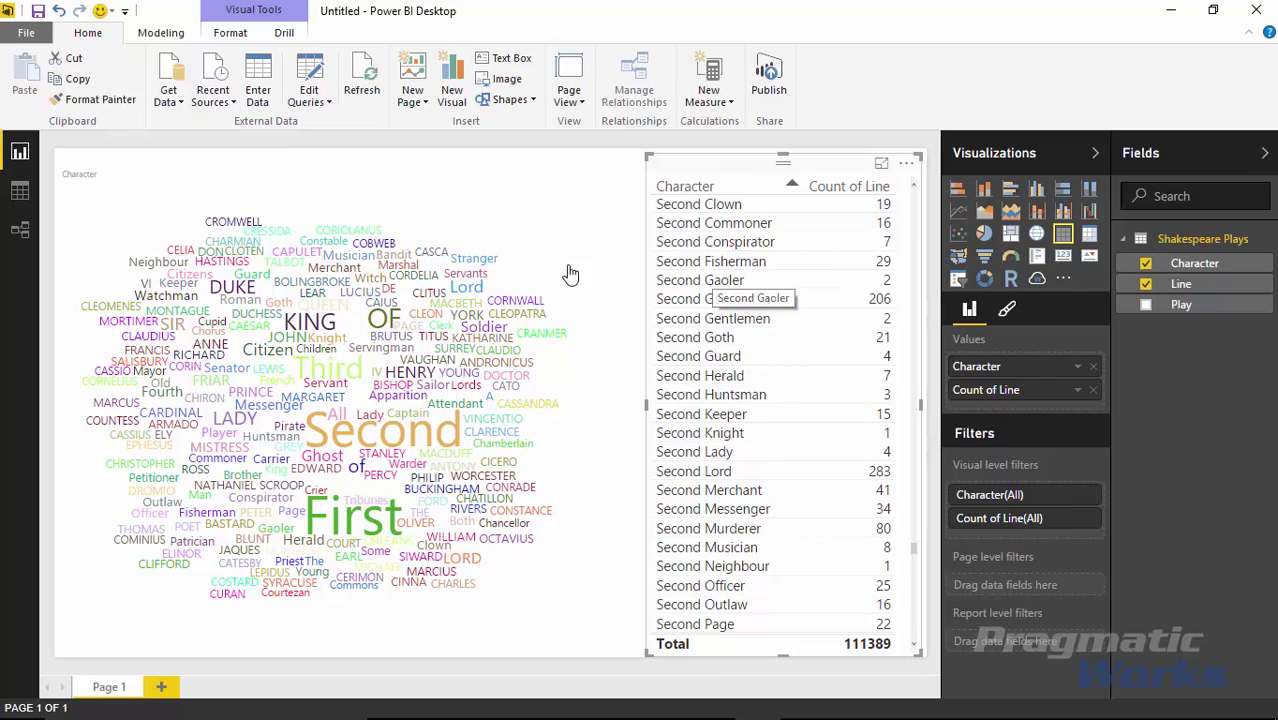
pyautogui.click(503, 212)
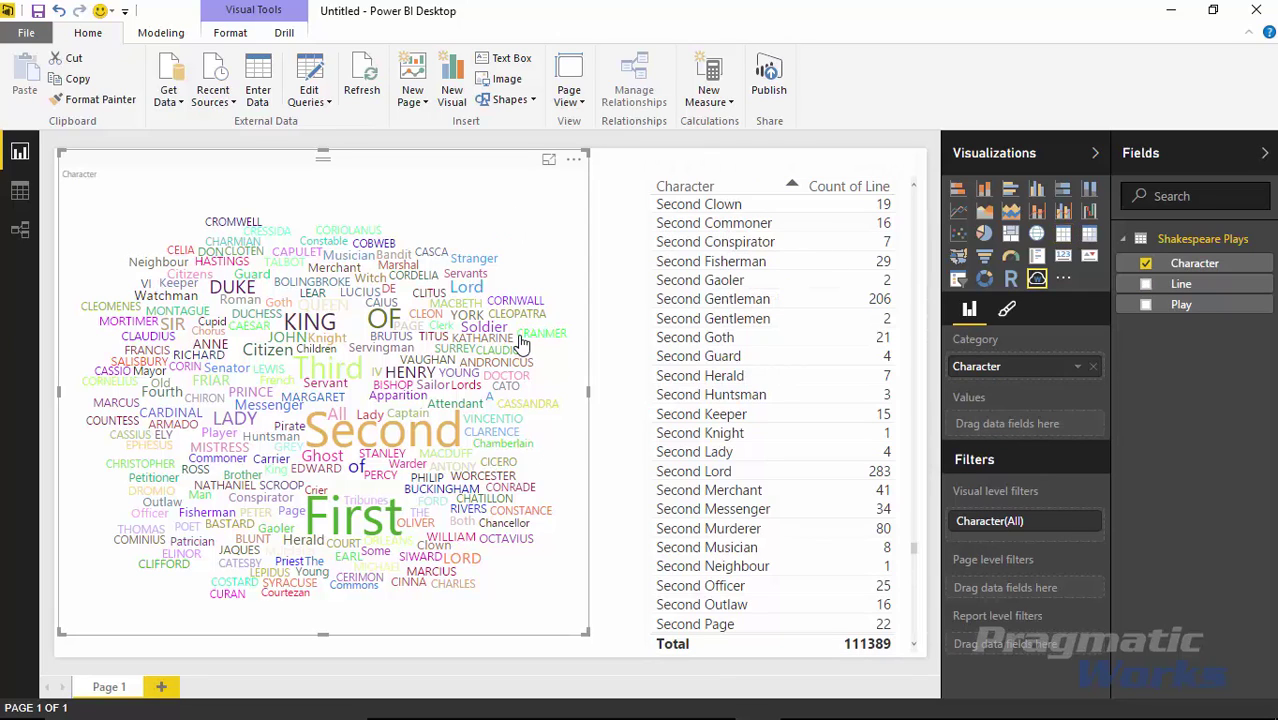
# Turn Word-breaking Off under General so whole names like CINNA THE POET appear
pyautogui.click(1007, 310)
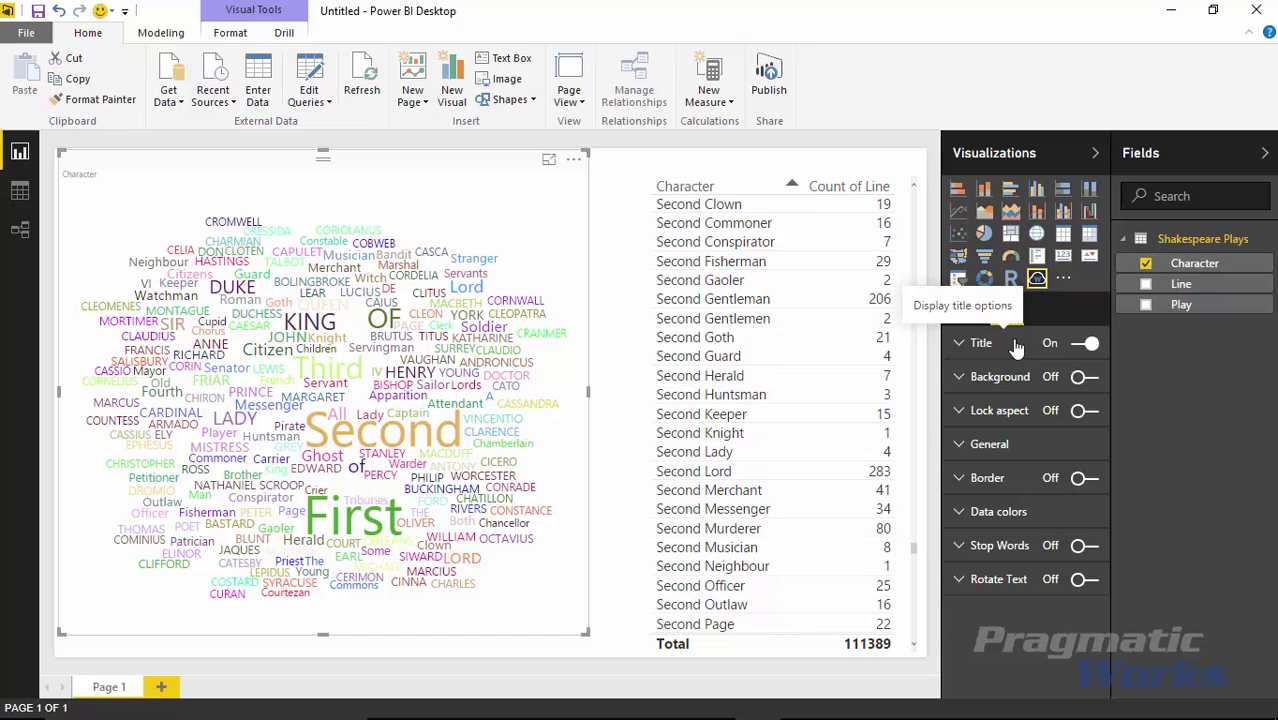
pyautogui.click(959, 446)
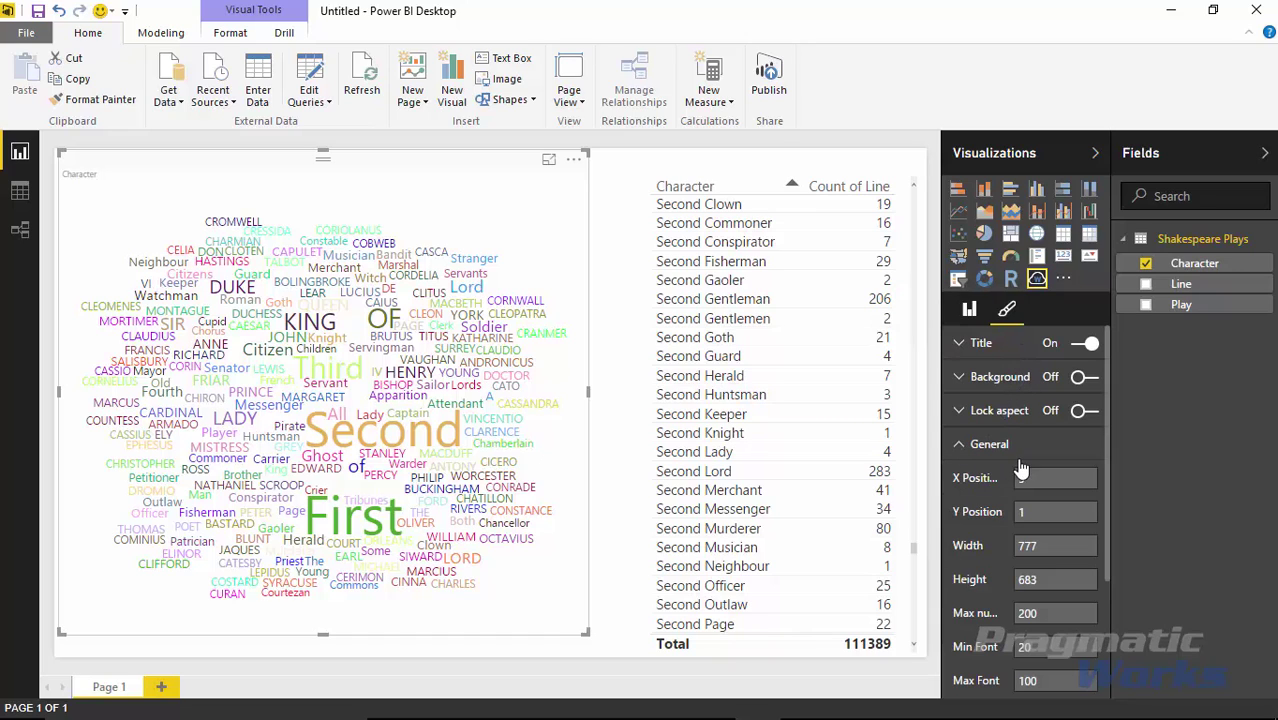
pyautogui.moveTo(1106, 435); pyautogui.dragTo(1102, 560)
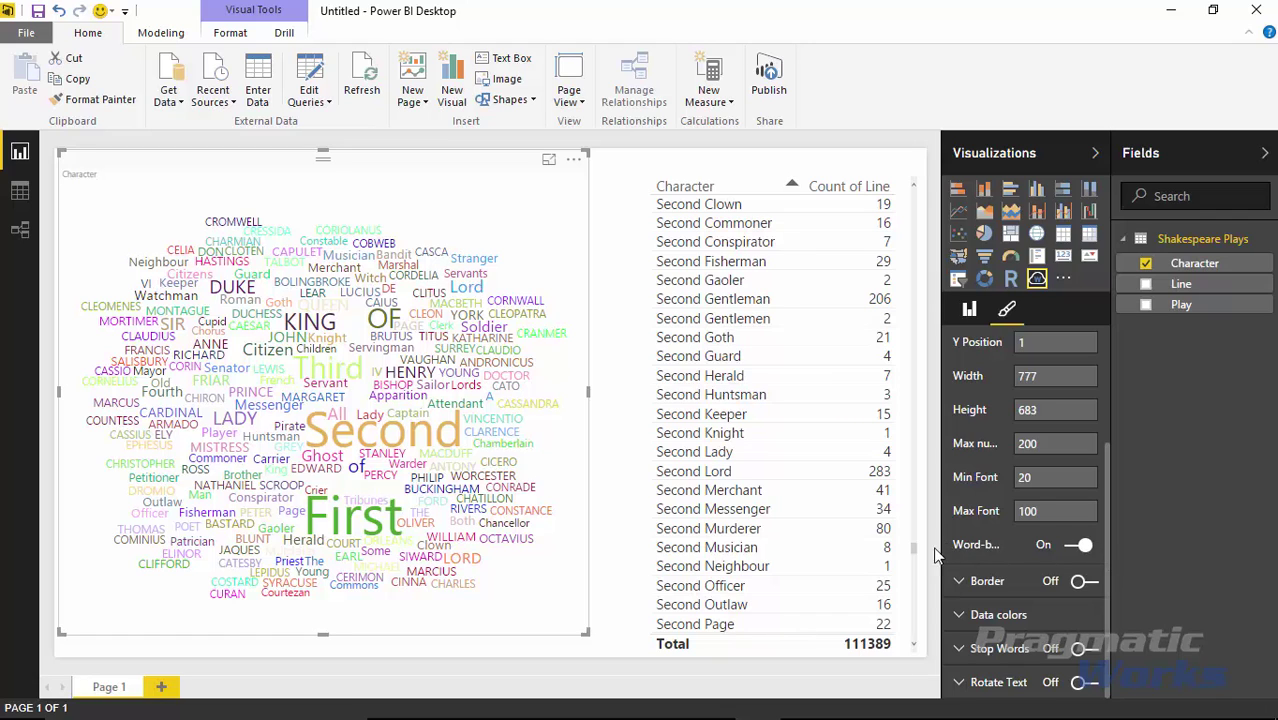
pyautogui.moveTo(935, 555); pyautogui.dragTo(851, 563)
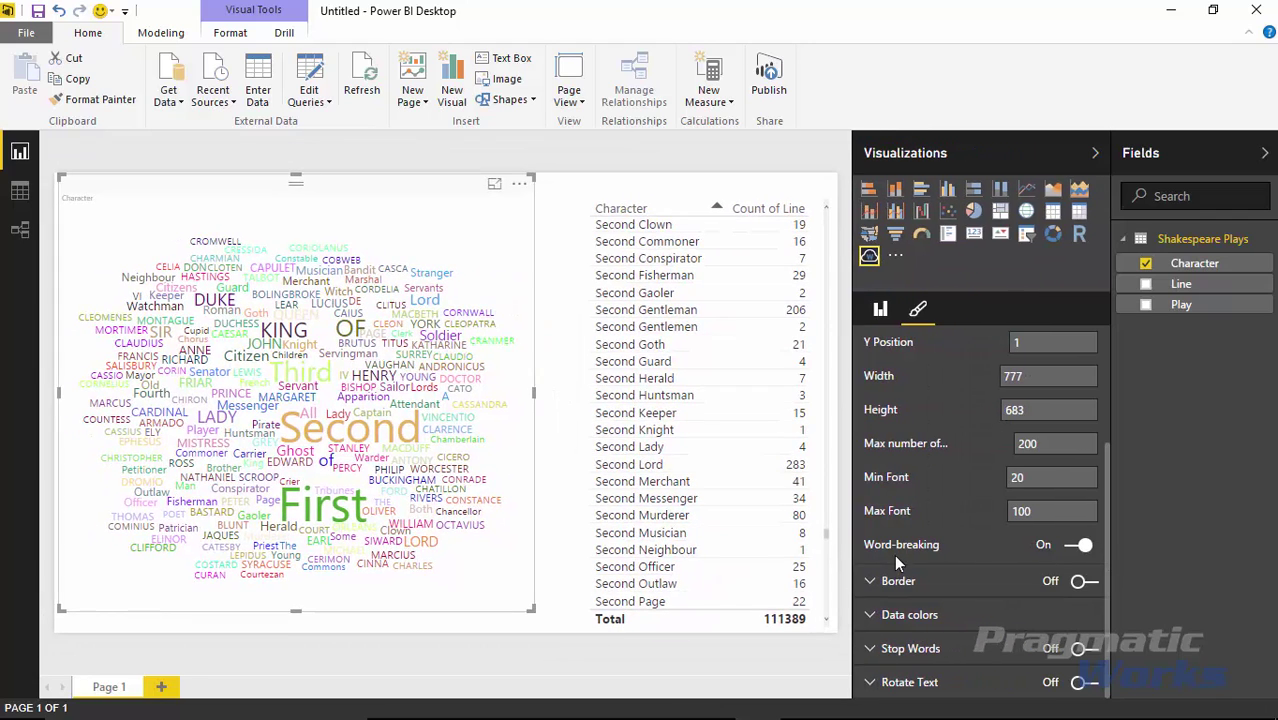
pyautogui.click(1080, 547)
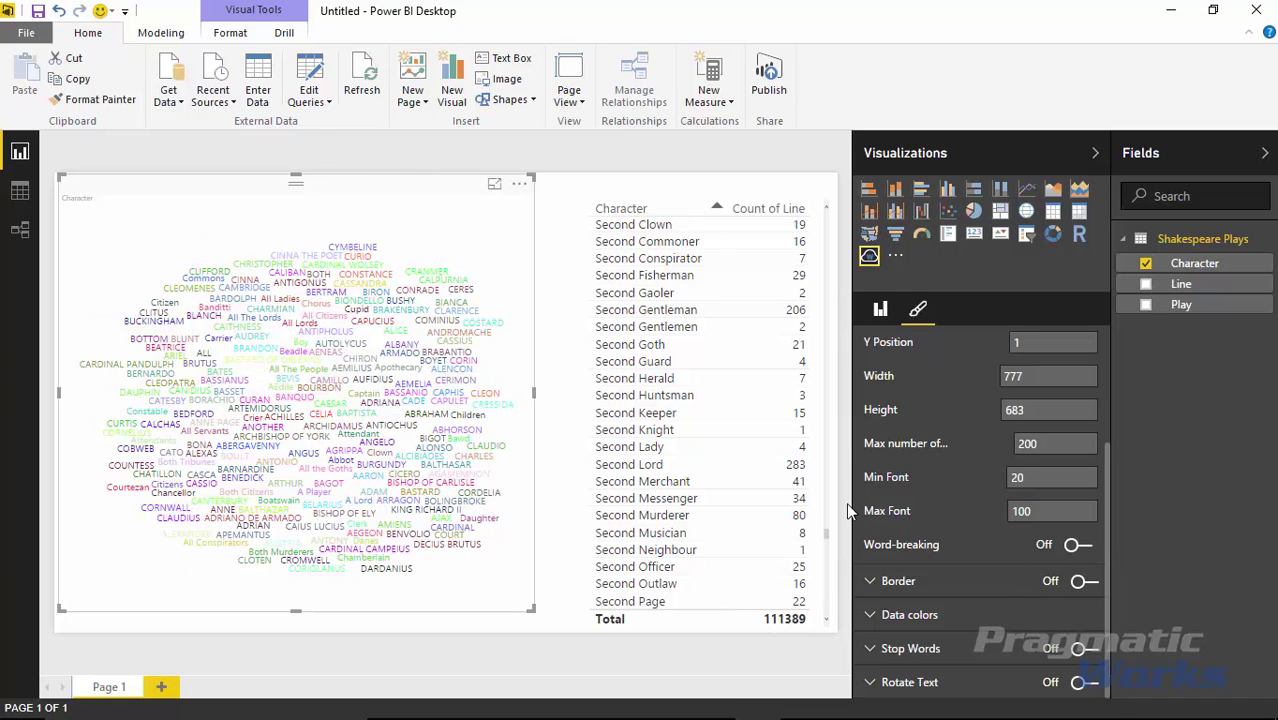
pyautogui.moveTo(855, 500); pyautogui.dragTo(935, 500)
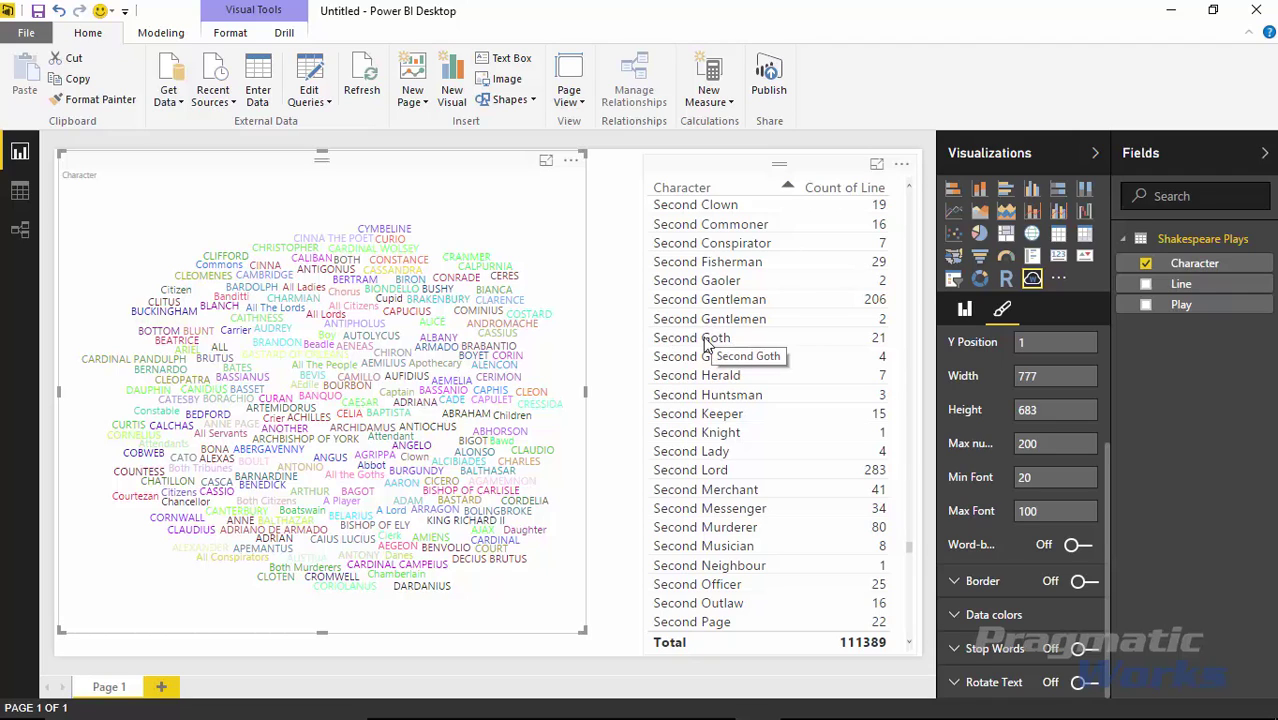
pyautogui.scroll(3, 708, 318)
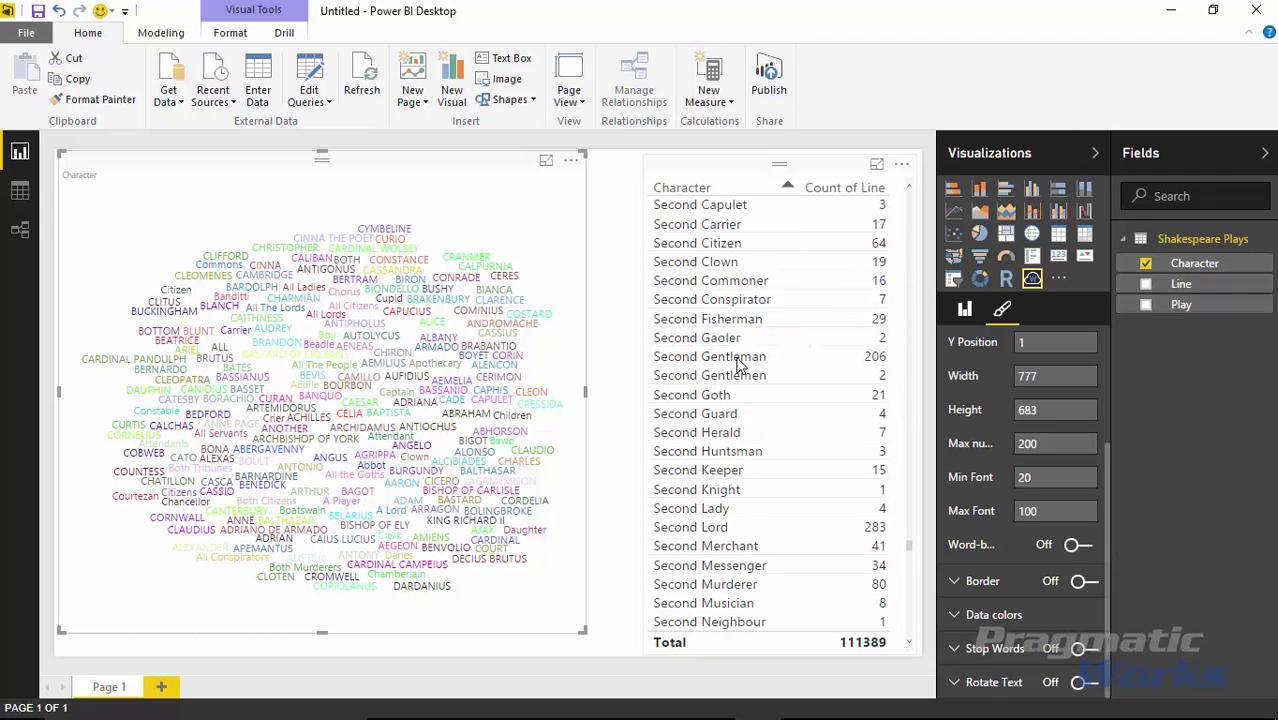
pyautogui.scroll(5, 730, 350)
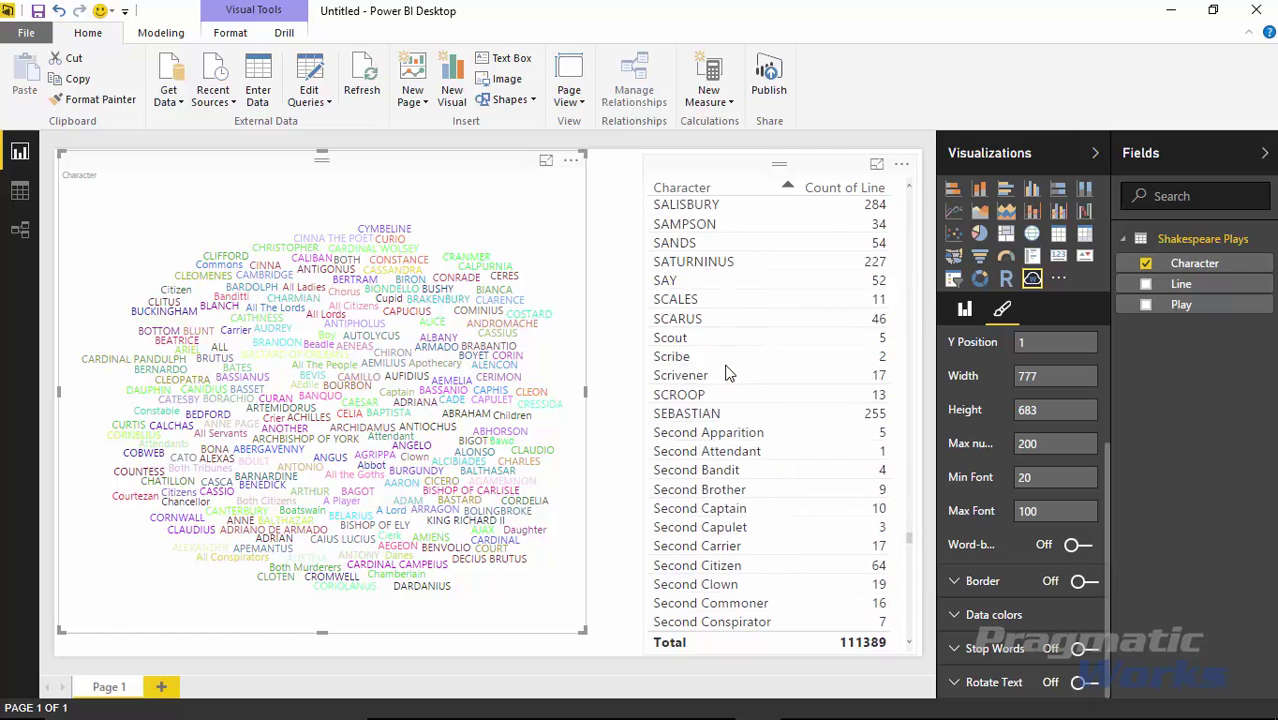
pyautogui.scroll(-3, 712, 403)
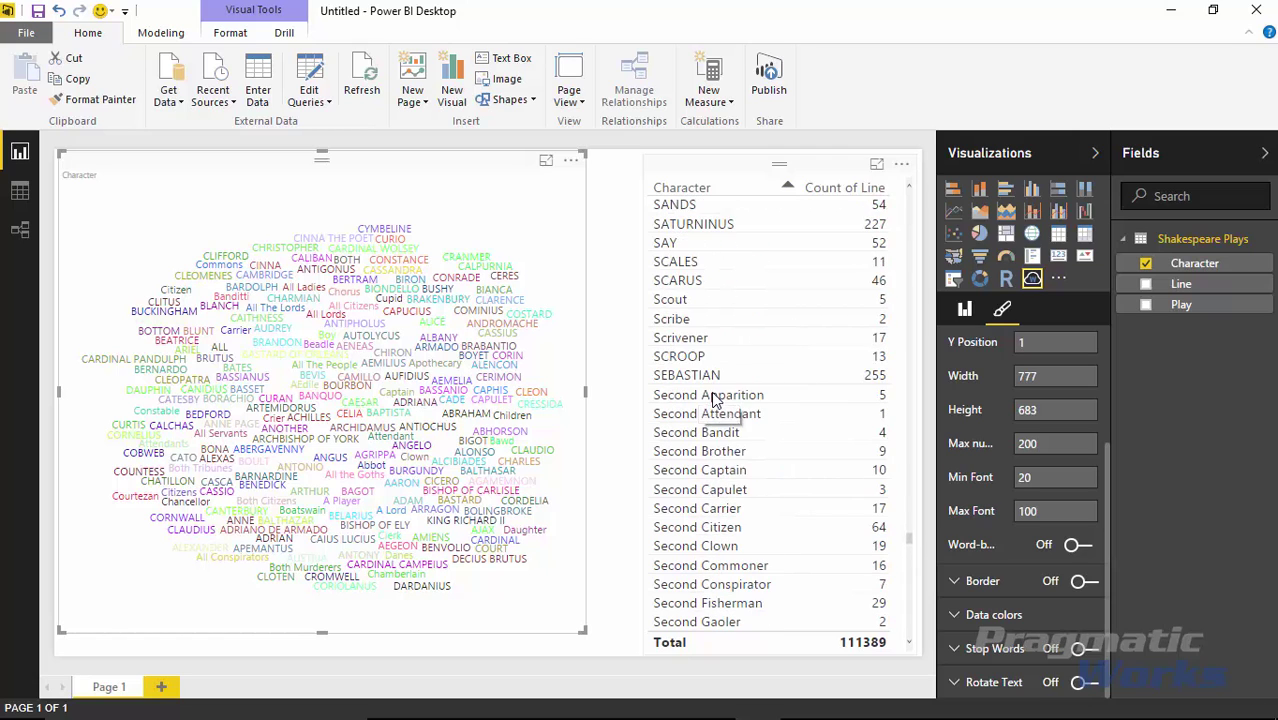
pyautogui.scroll(1, 714, 400)
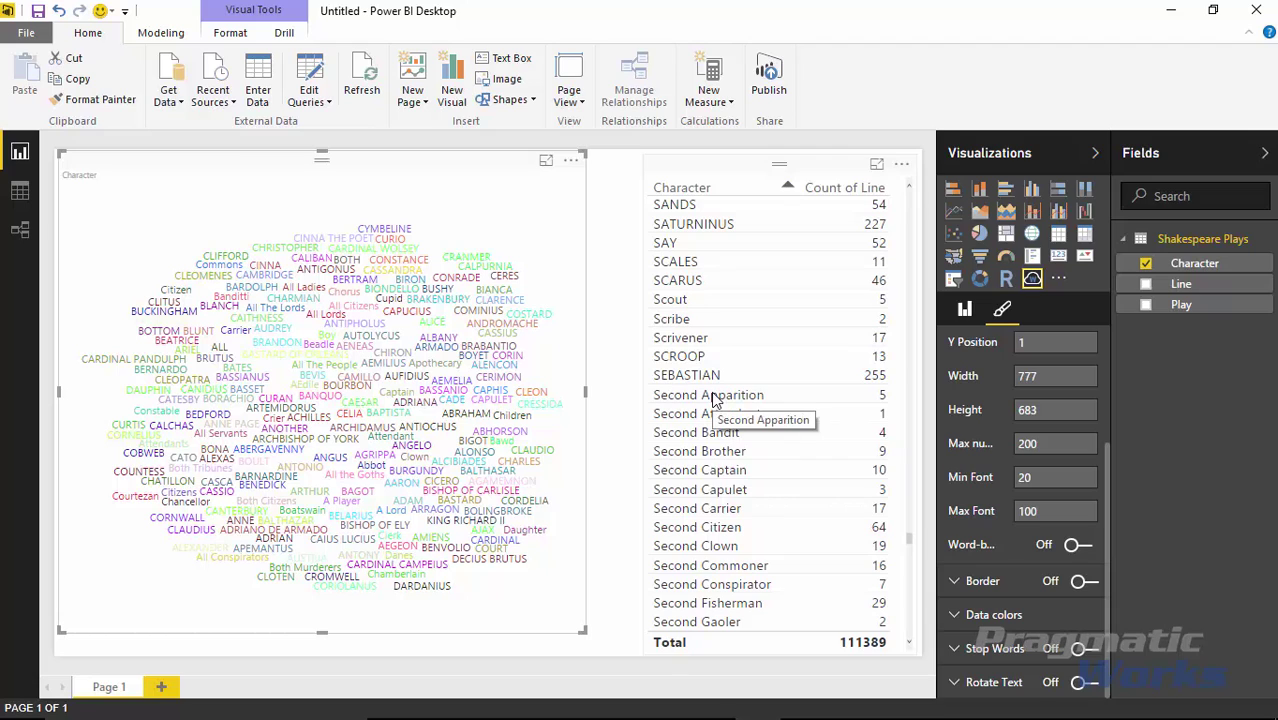
pyautogui.scroll(4, 712, 399)
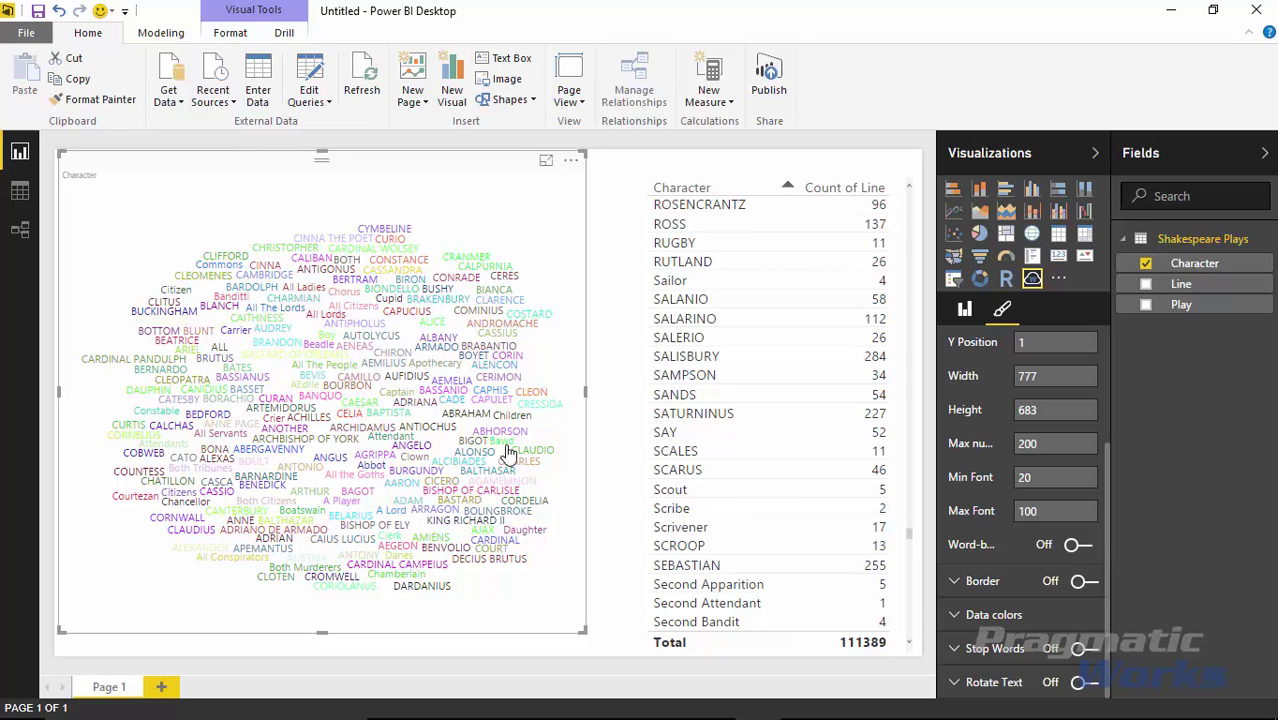
pyautogui.click(965, 311)
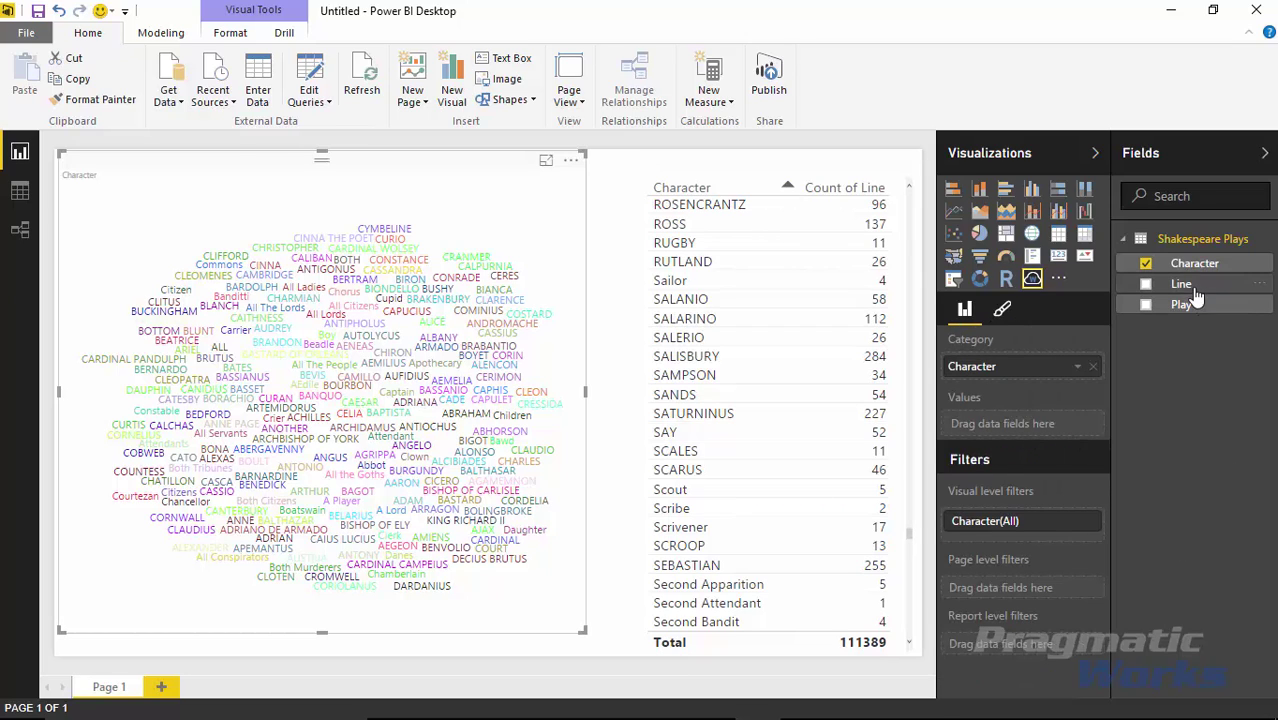
# Size the character word cloud by Count of Line and sort the table by Count of Line, highest first
pyautogui.moveTo(1185, 290); pyautogui.dragTo(1047, 437)
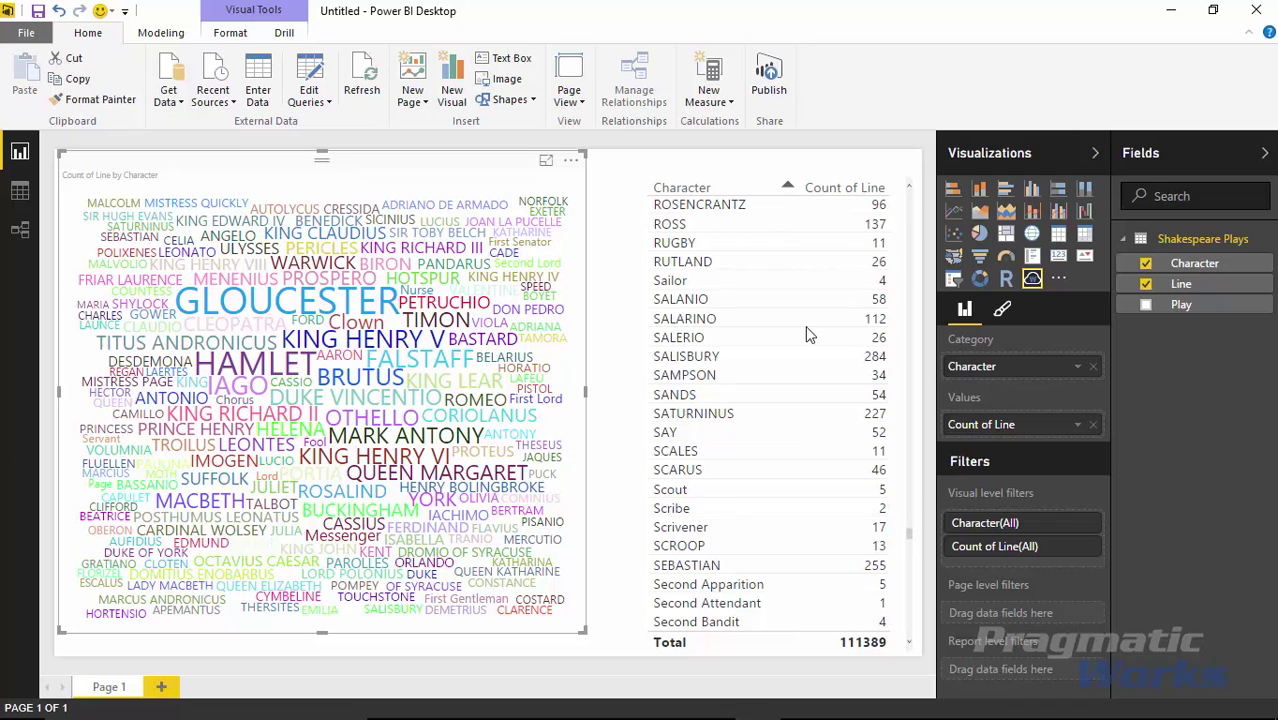
pyautogui.click(857, 176)
pyautogui.click(848, 188)
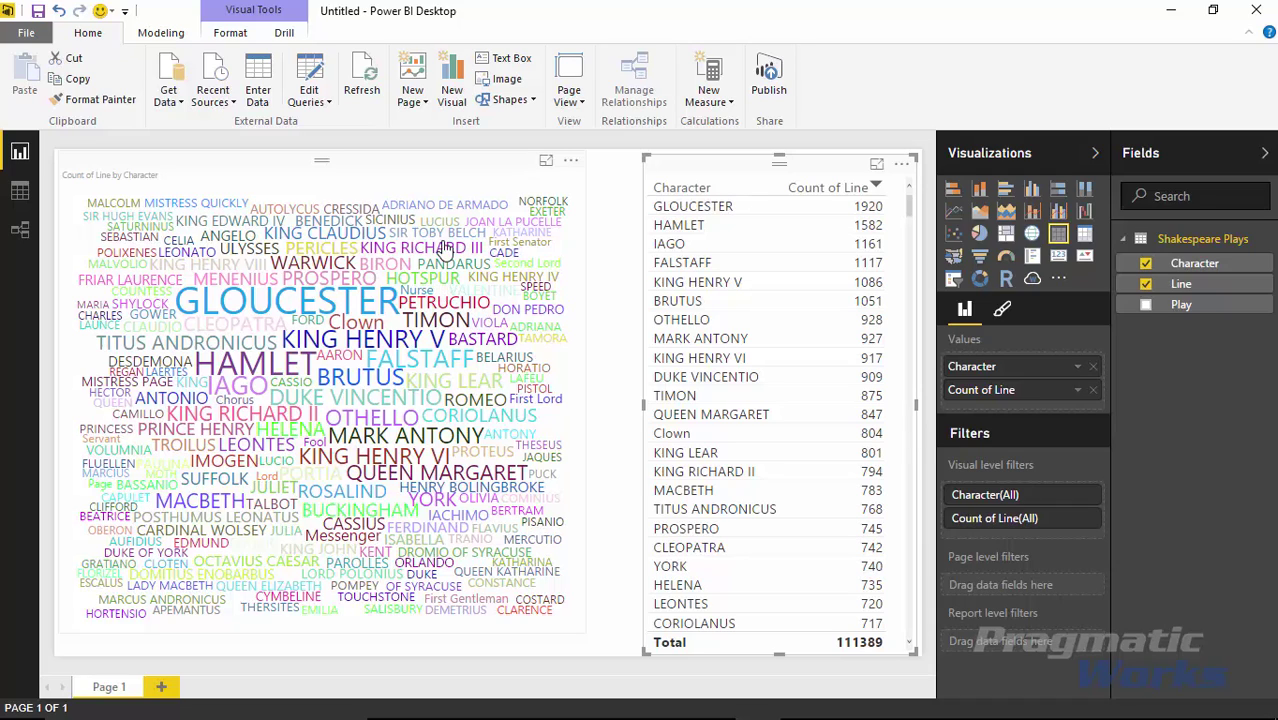
pyautogui.click(325, 192)
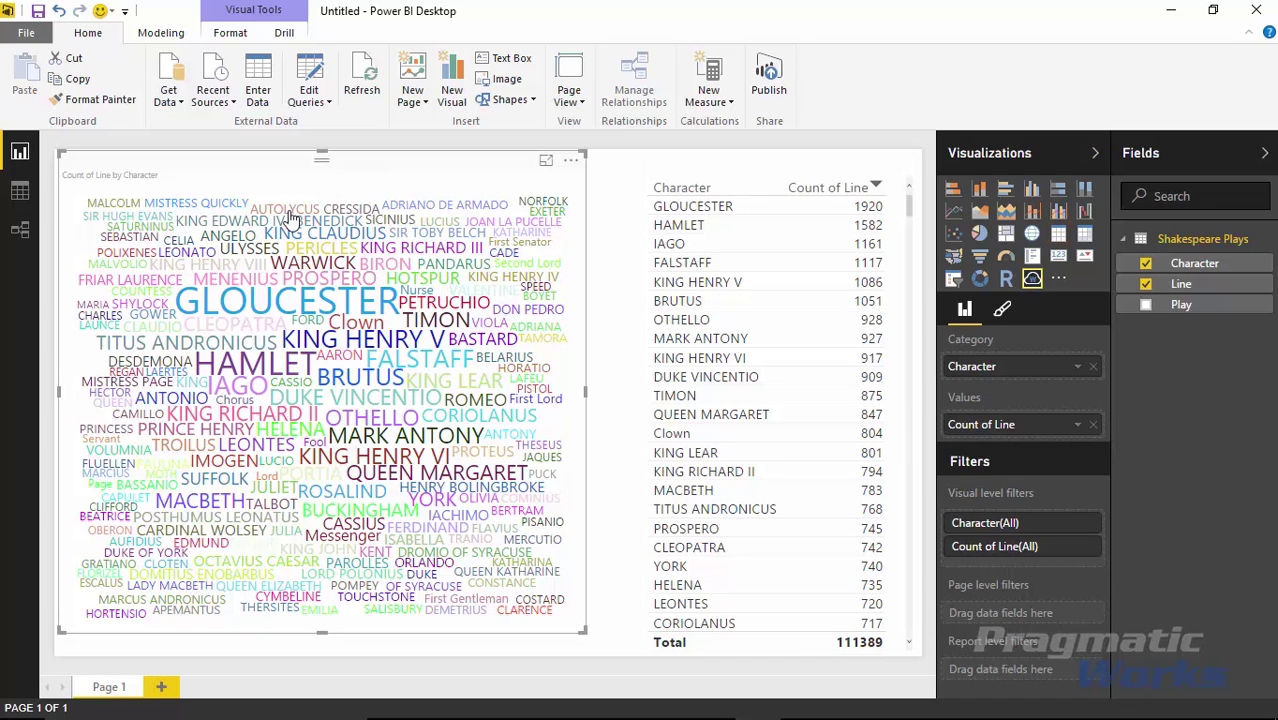
pyautogui.click(1002, 312)
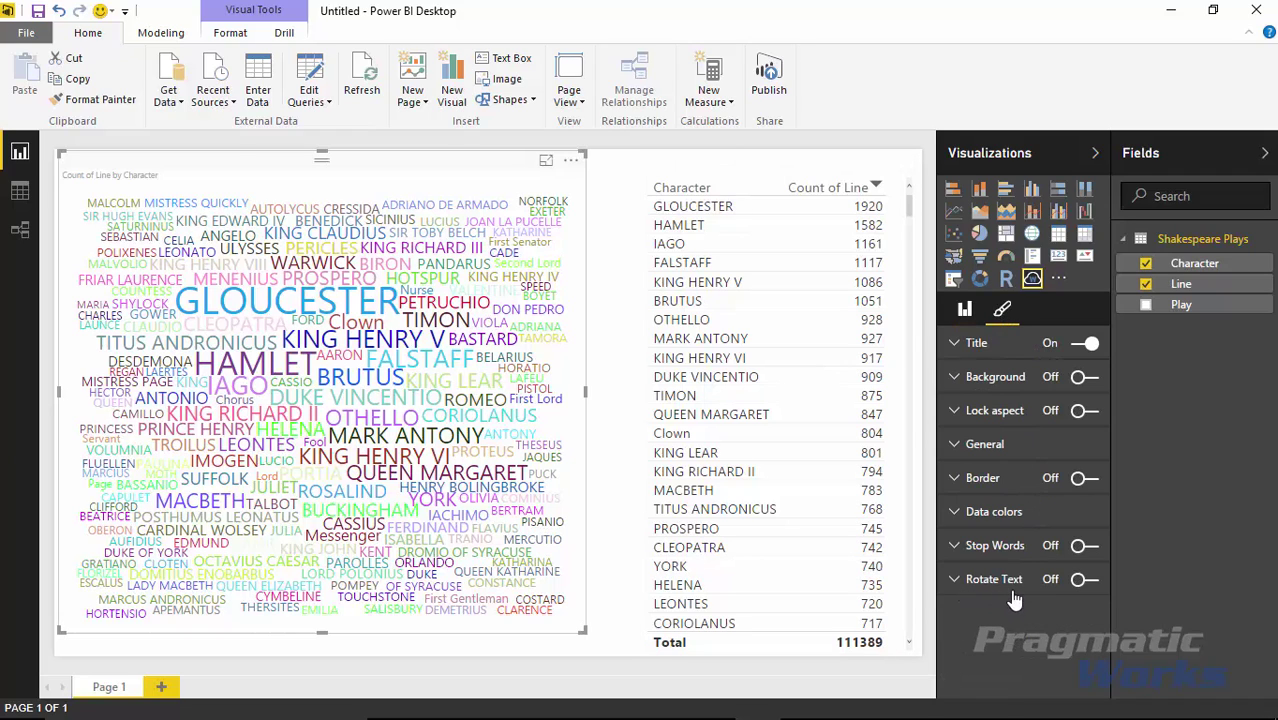
# Turn on Rotate Text for the character word cloud with angles from -60 to 90 degrees
pyautogui.click(1084, 580)
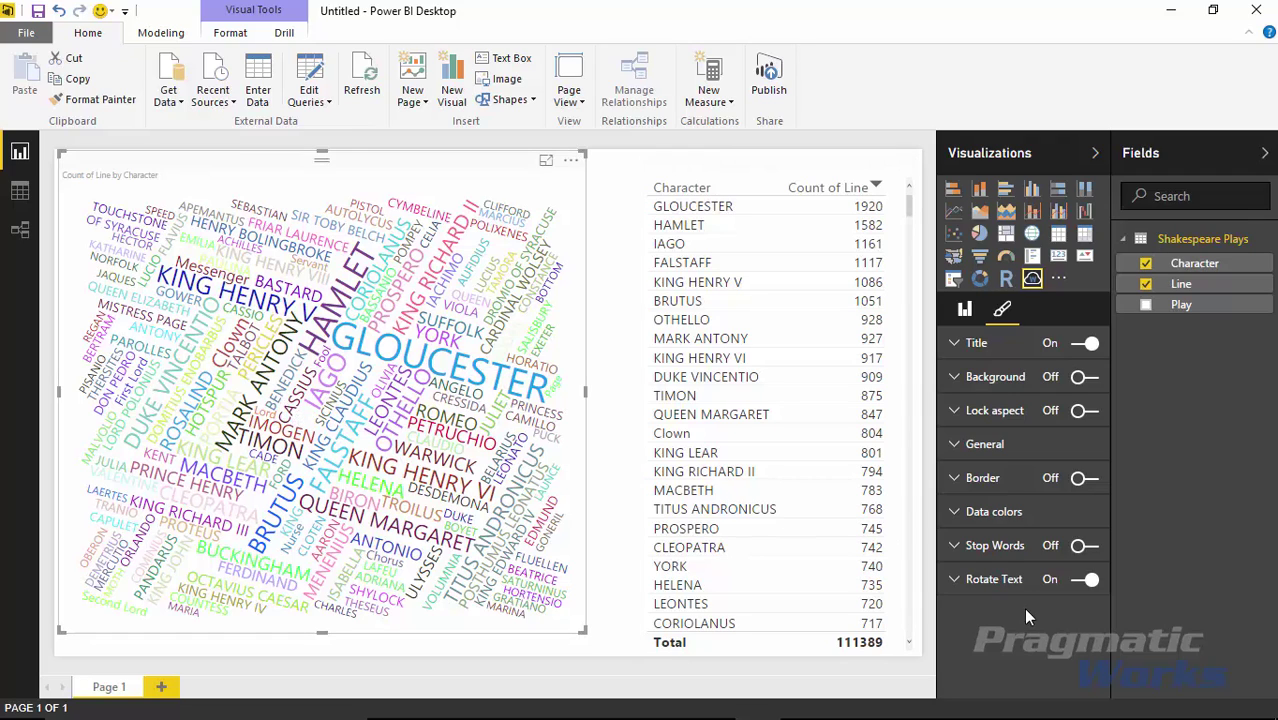
pyautogui.click(960, 582)
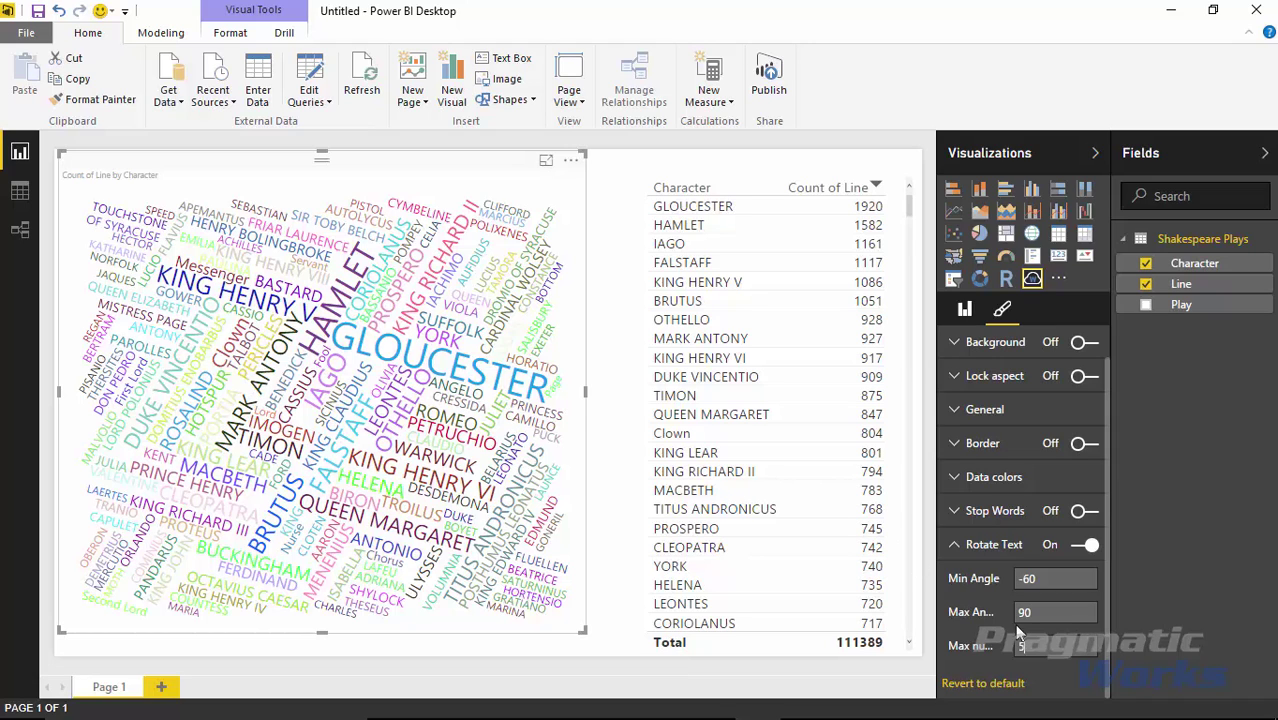
pyautogui.click(1061, 615)
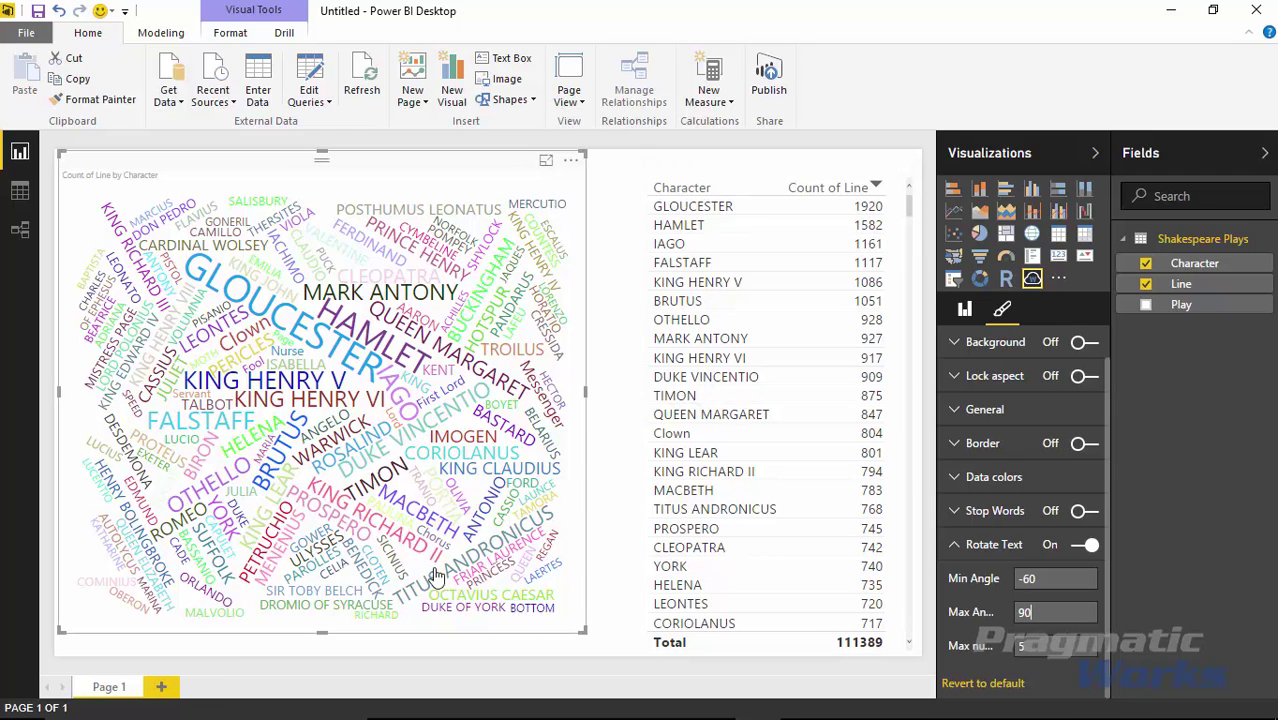
# Add Page 2 with a page-filling word cloud built from the Line field
pyautogui.click(160, 688)
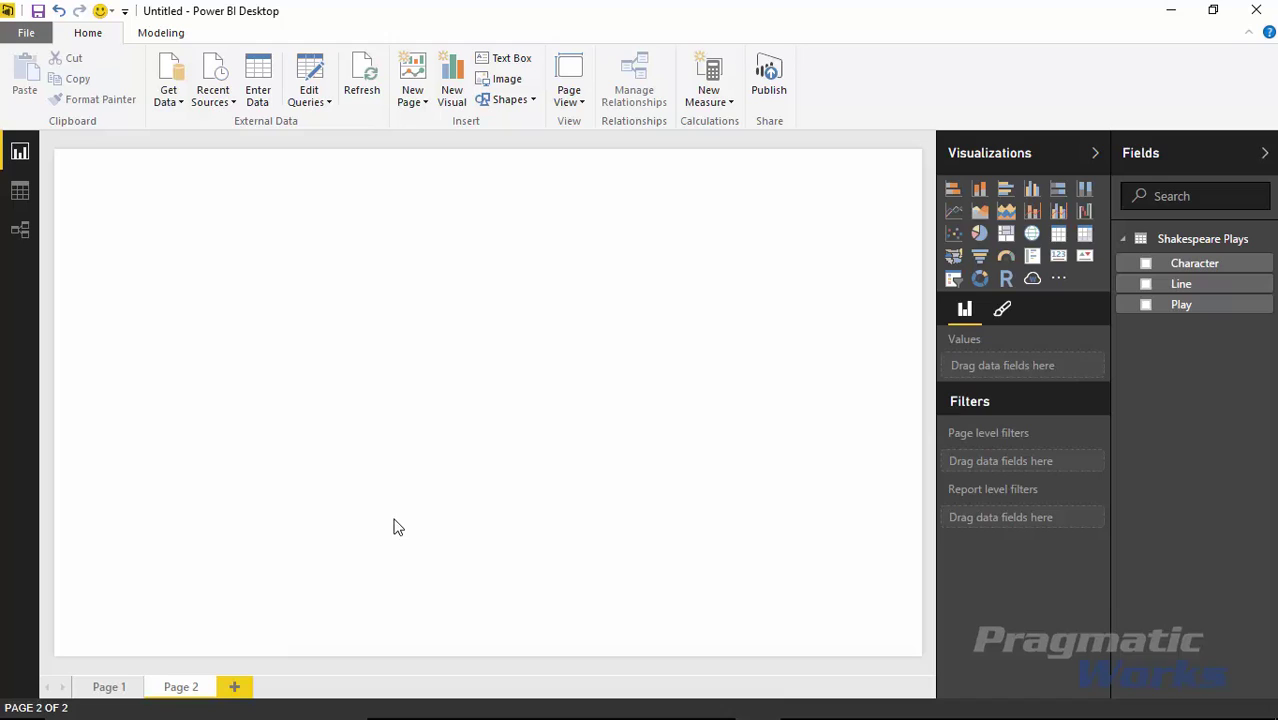
pyautogui.click(1031, 280)
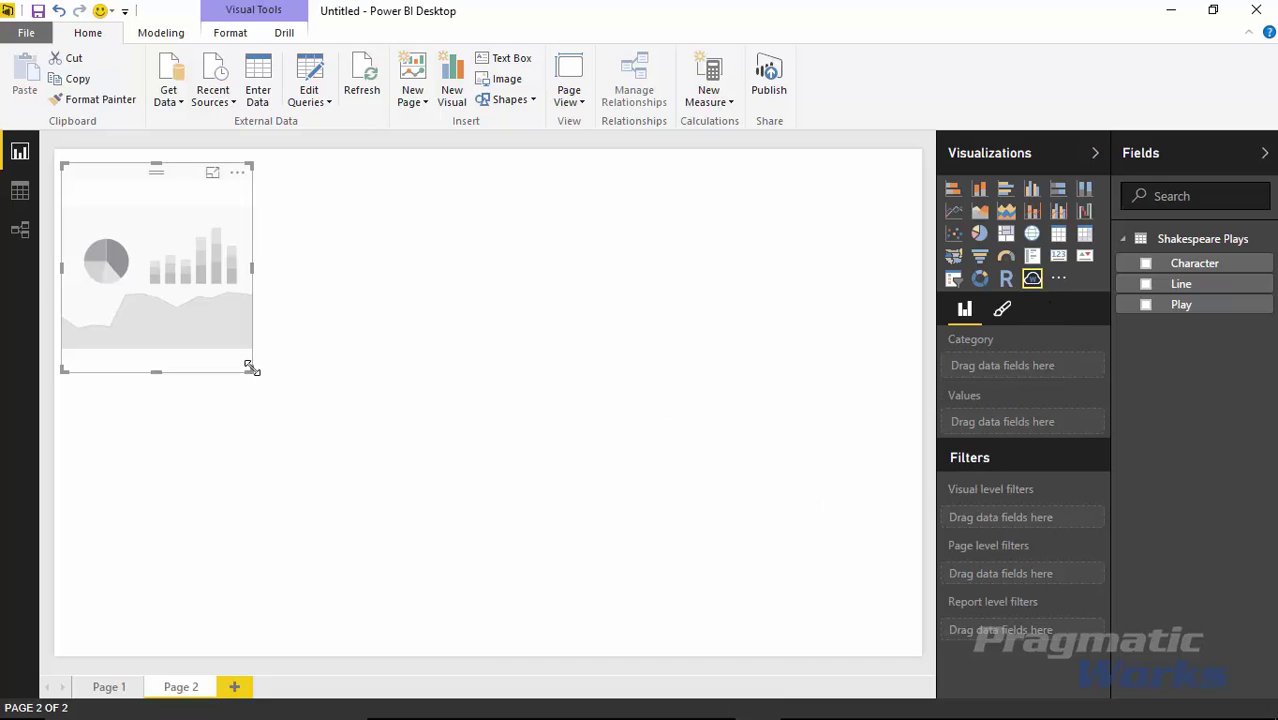
pyautogui.moveTo(251, 366); pyautogui.dragTo(742, 685)
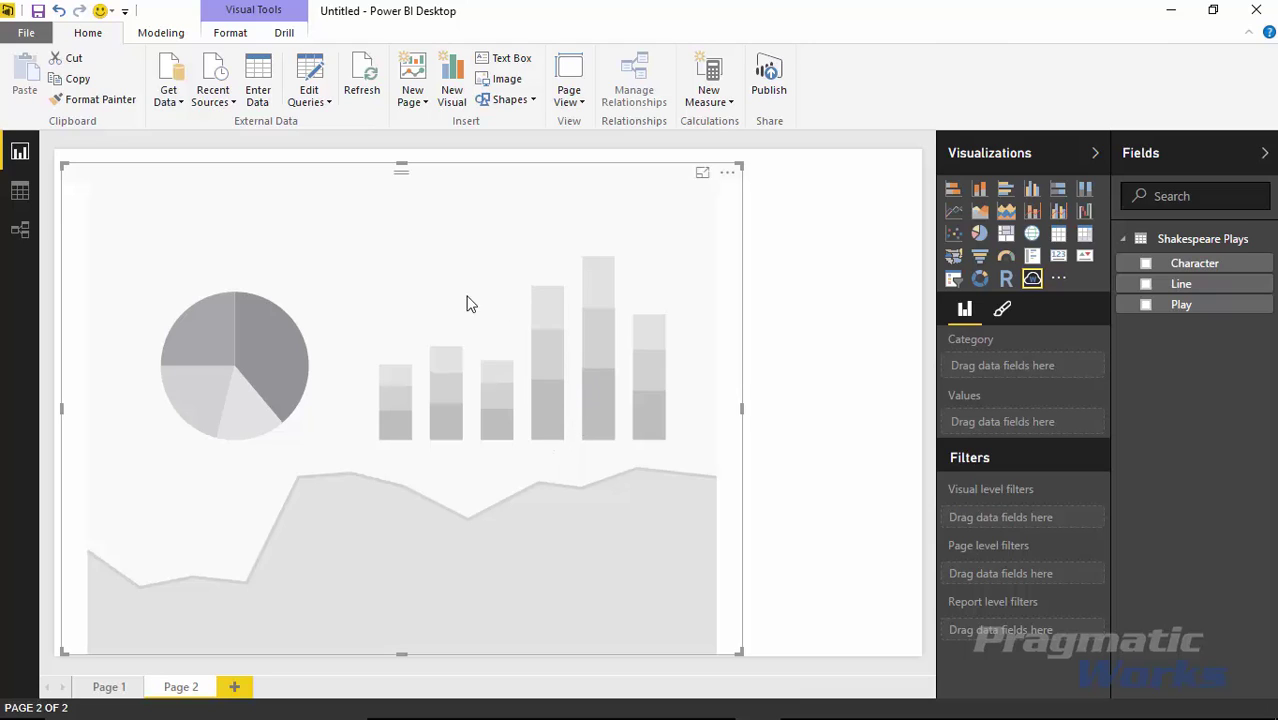
pyautogui.click(1147, 286)
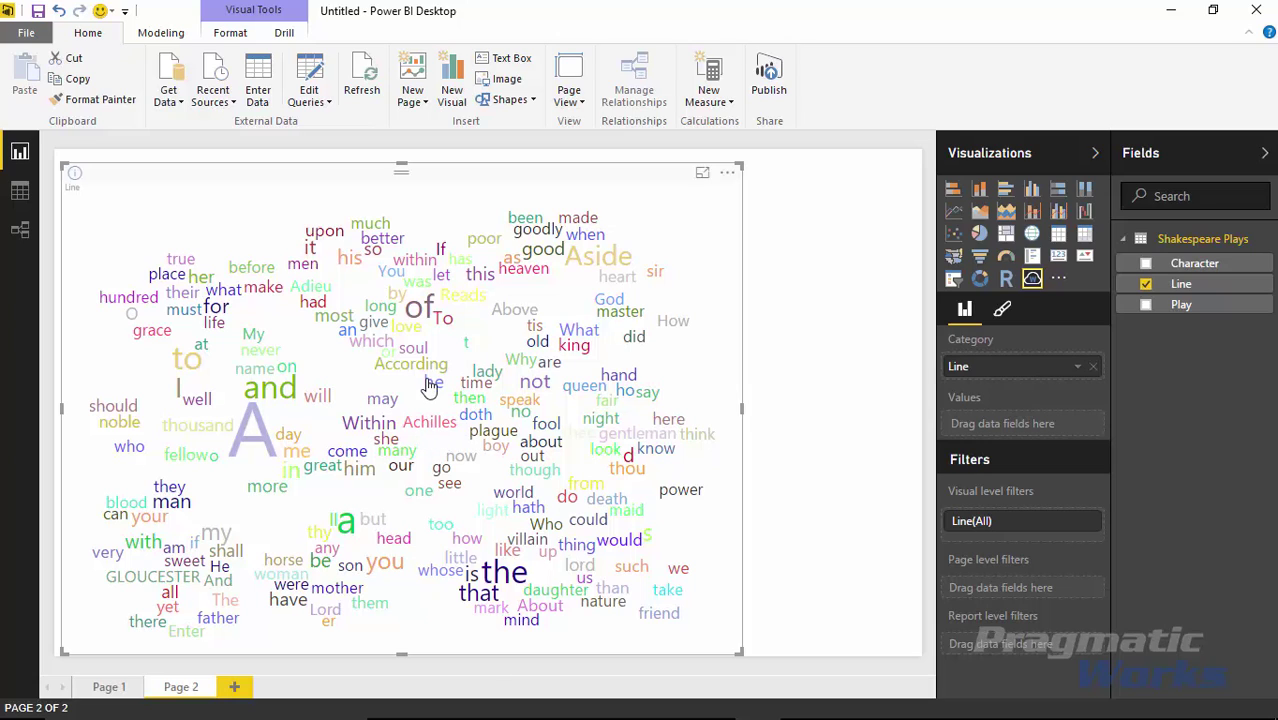
# Turn on Stop Words and Default Stop Words, adding custom words to, aside, thou and within
pyautogui.click(1002, 310)
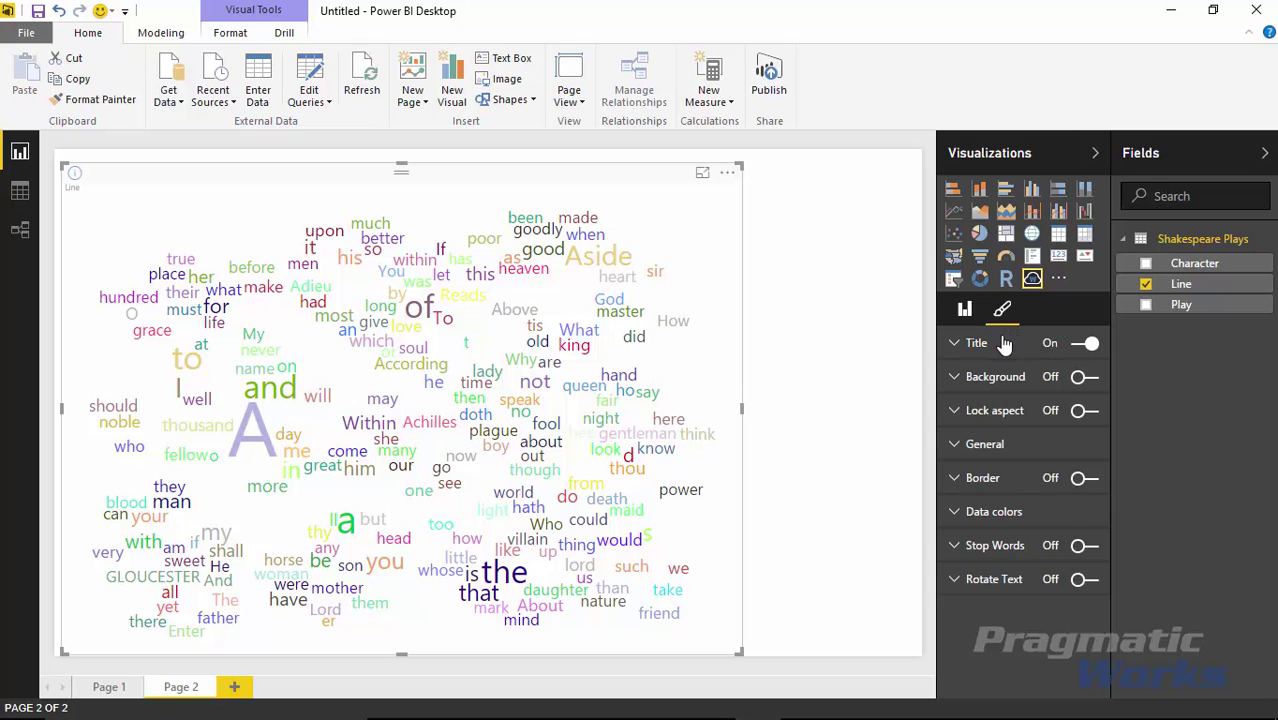
pyautogui.click(966, 552)
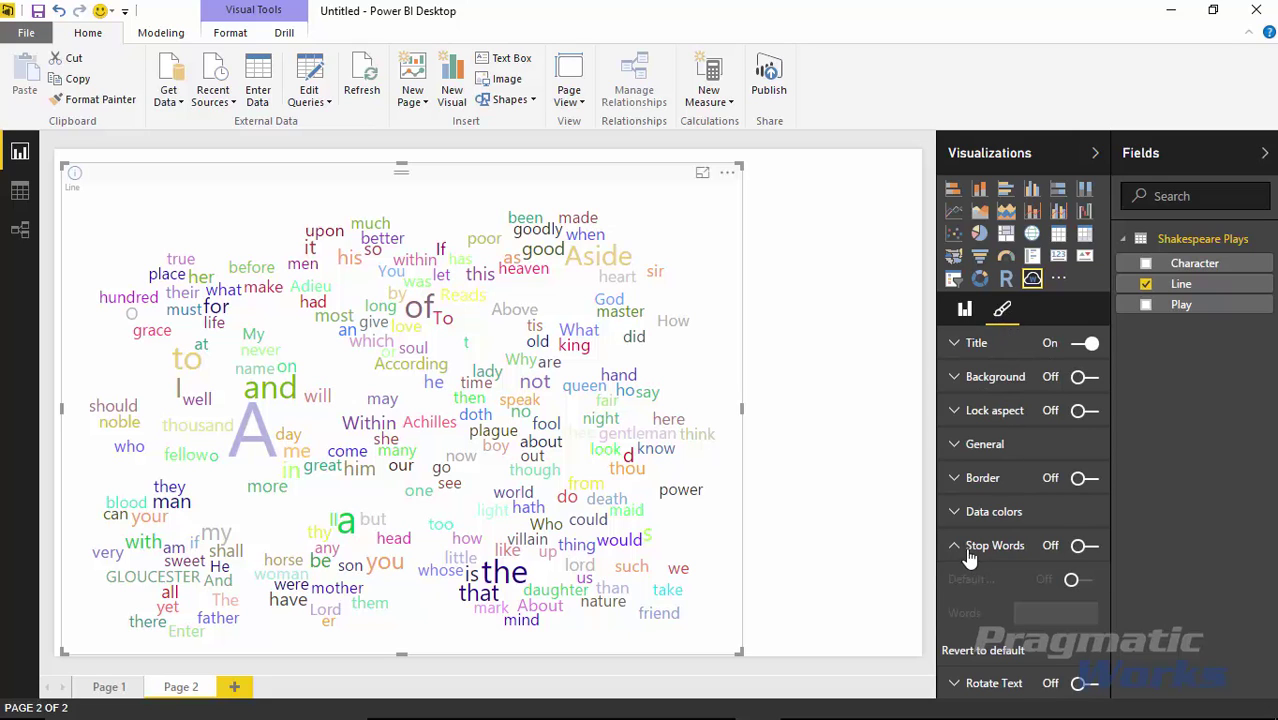
pyautogui.click(1082, 546)
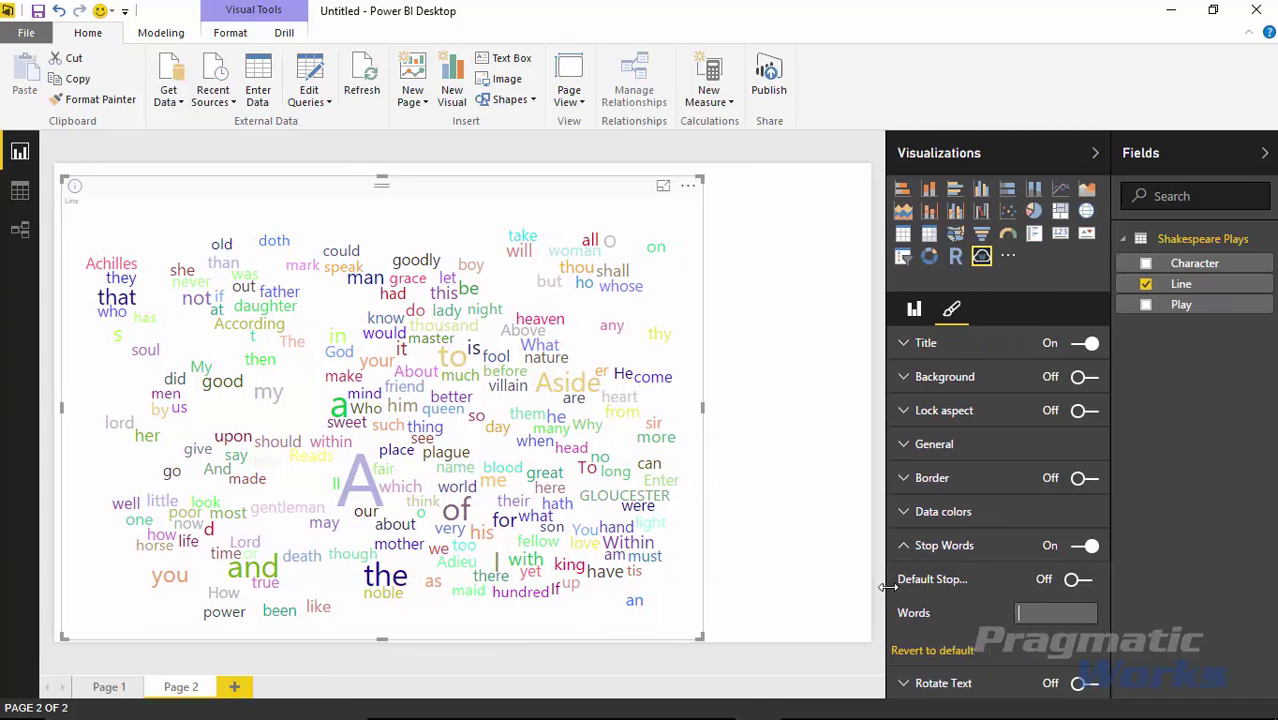
pyautogui.click(1090, 583)
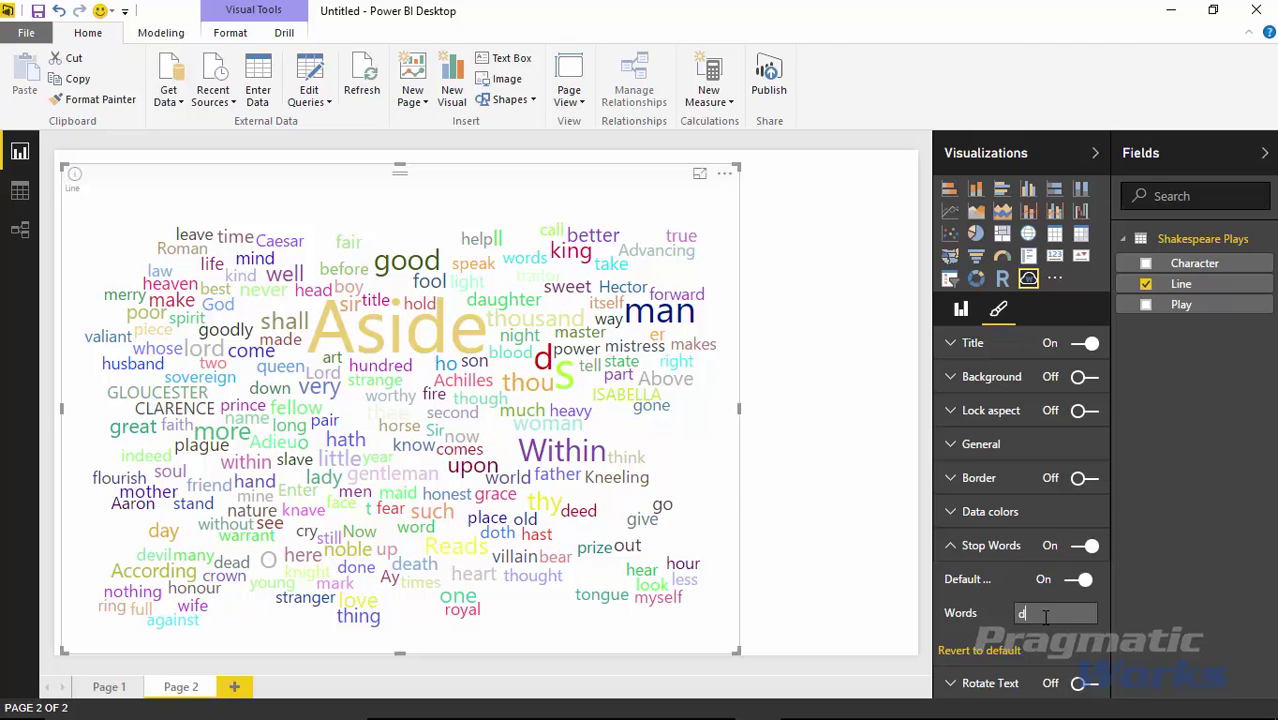
pyautogui.write('to aside')
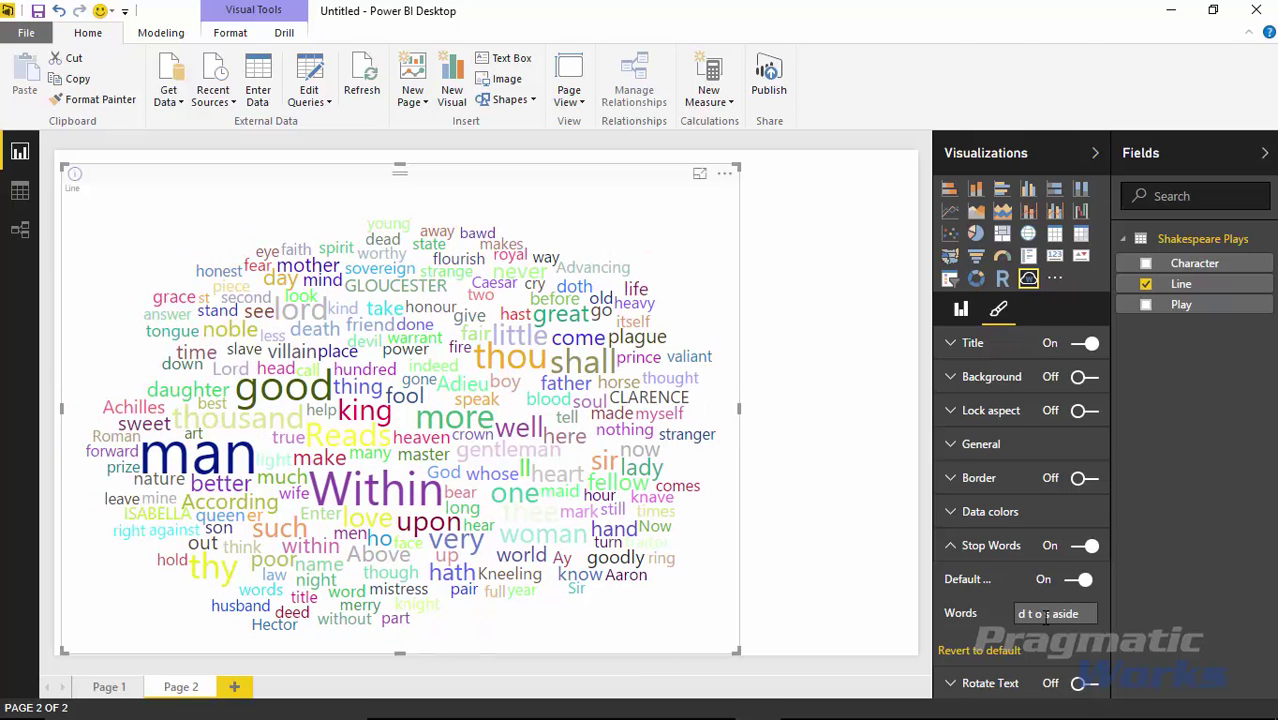
pyautogui.write('thou')
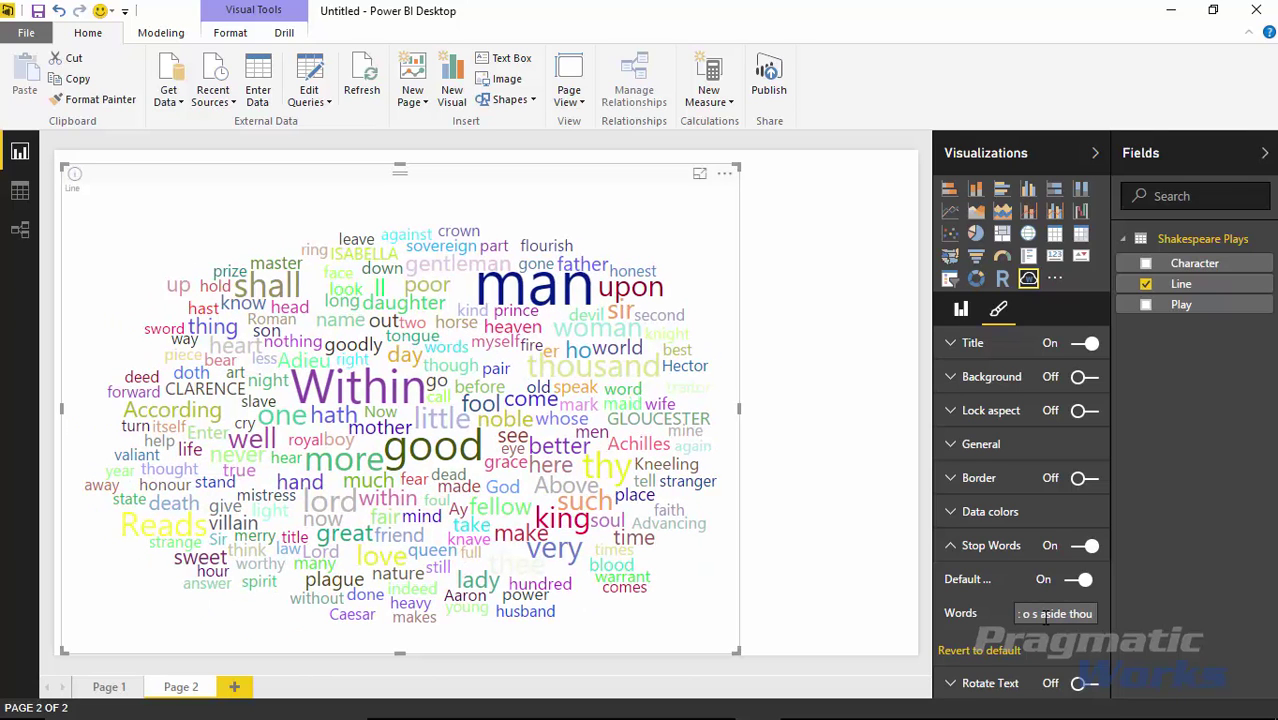
pyautogui.write(' within')
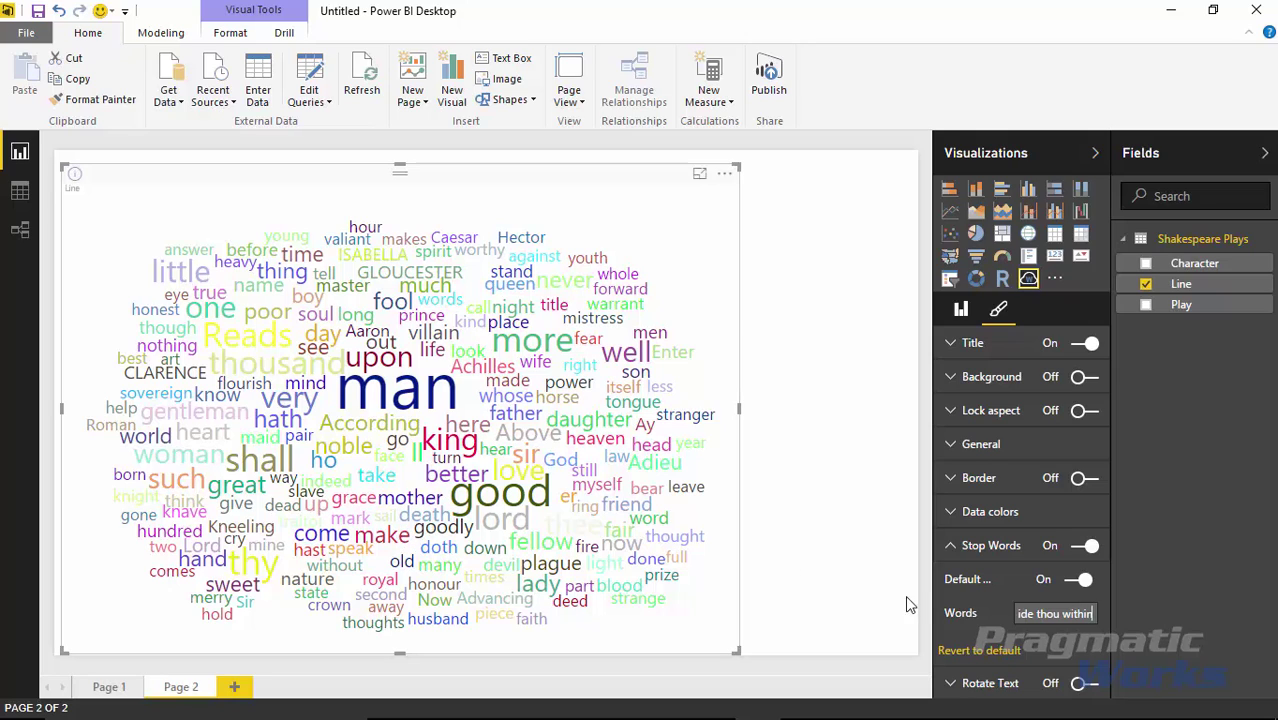
pyautogui.click(956, 546)
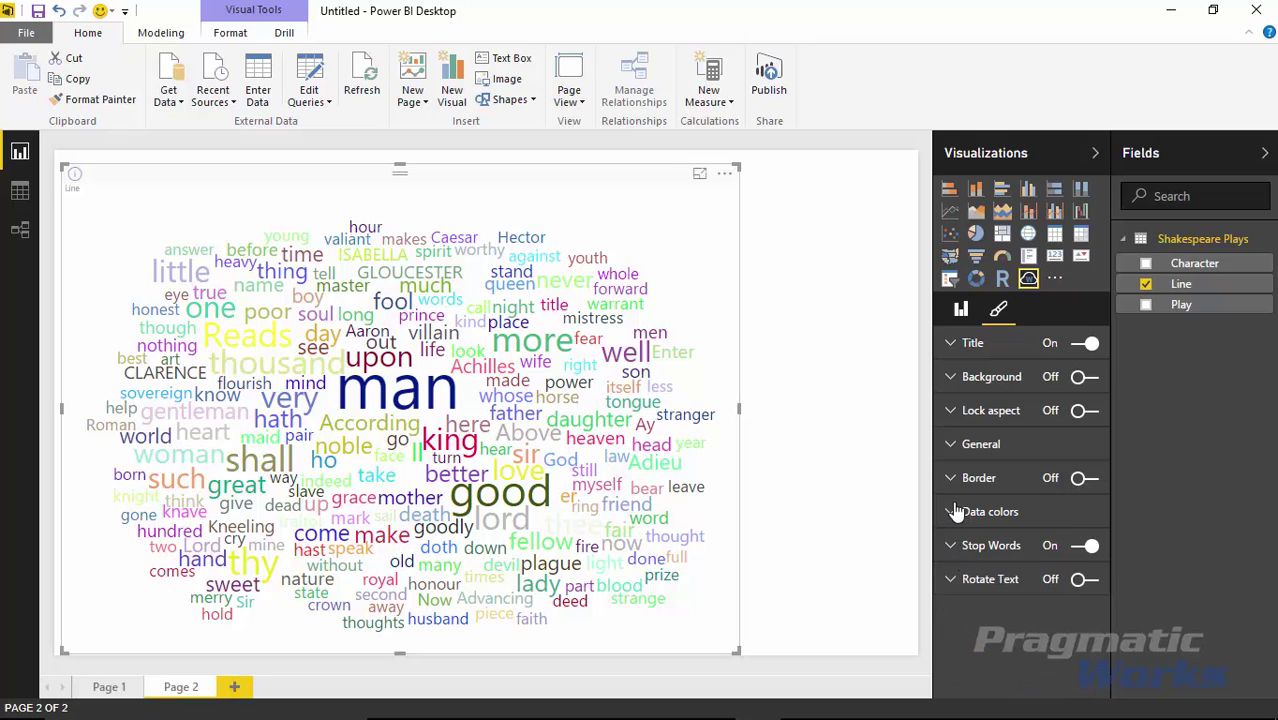
pyautogui.click(958, 510)
pyautogui.scroll(-5, 1062, 578)
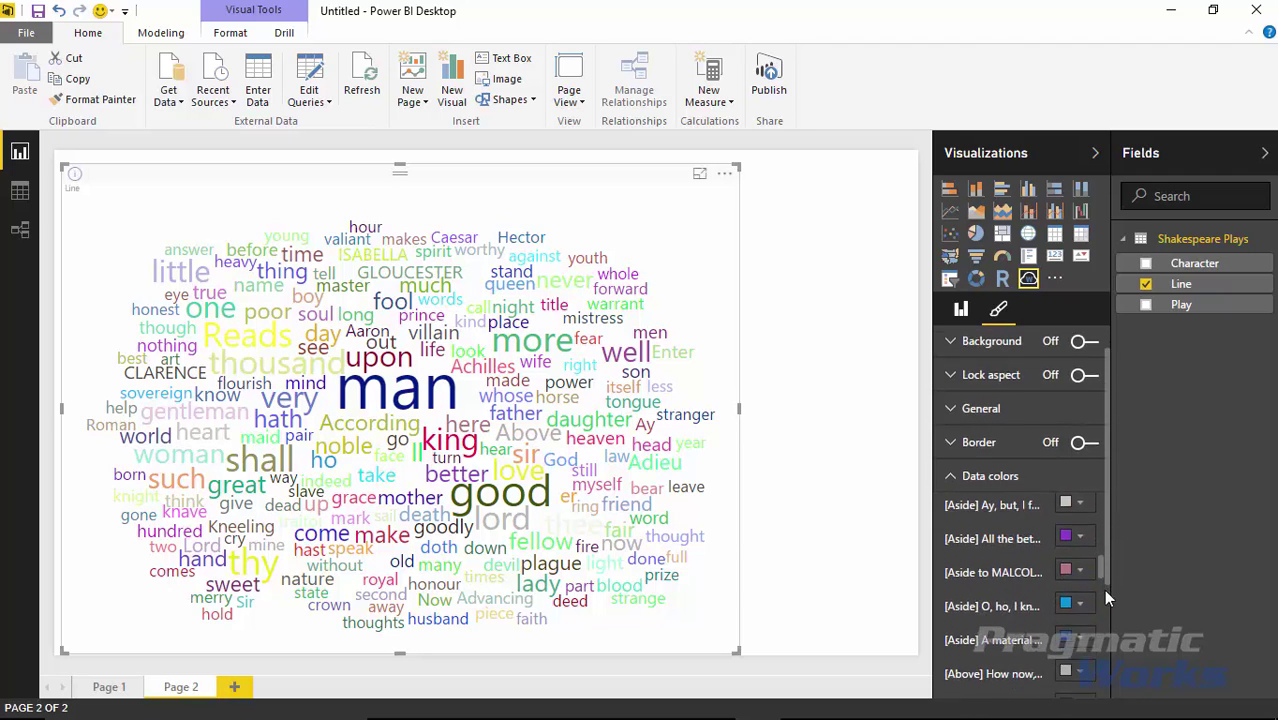
pyautogui.scroll(-4, 1103, 589)
pyautogui.scroll(-3, 965, 522)
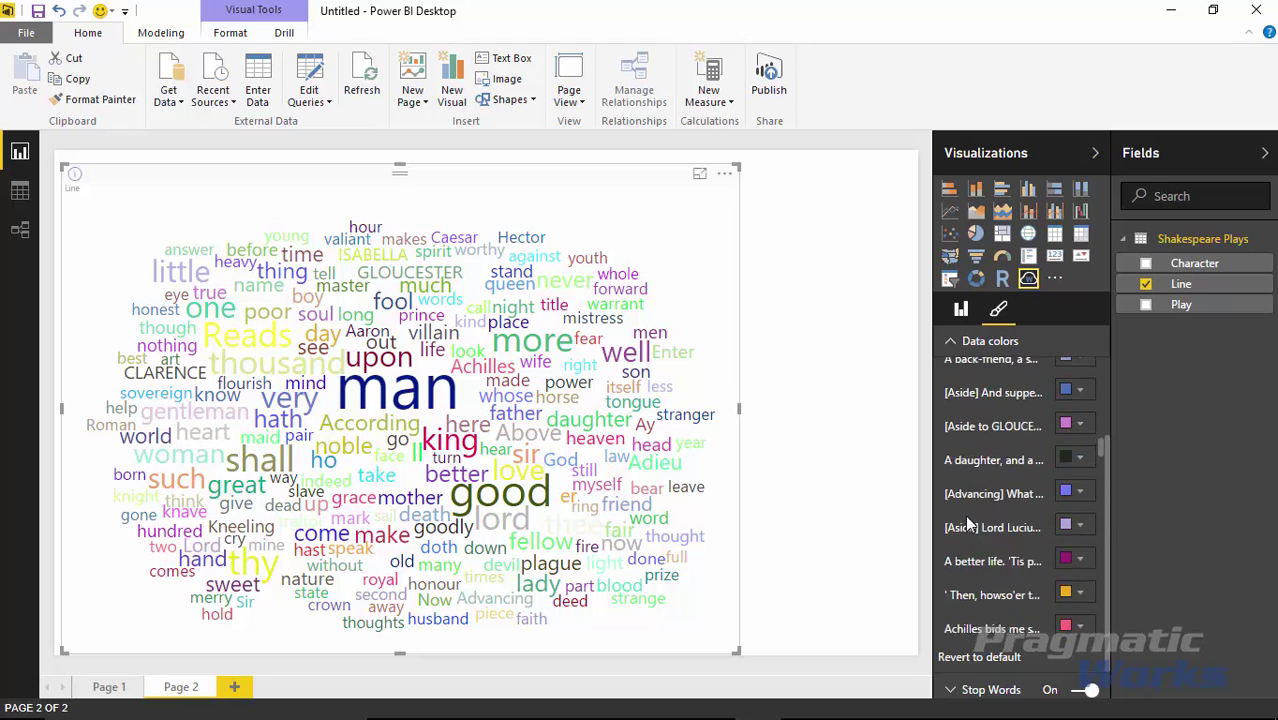
pyautogui.moveTo(1106, 516); pyautogui.dragTo(1103, 411)
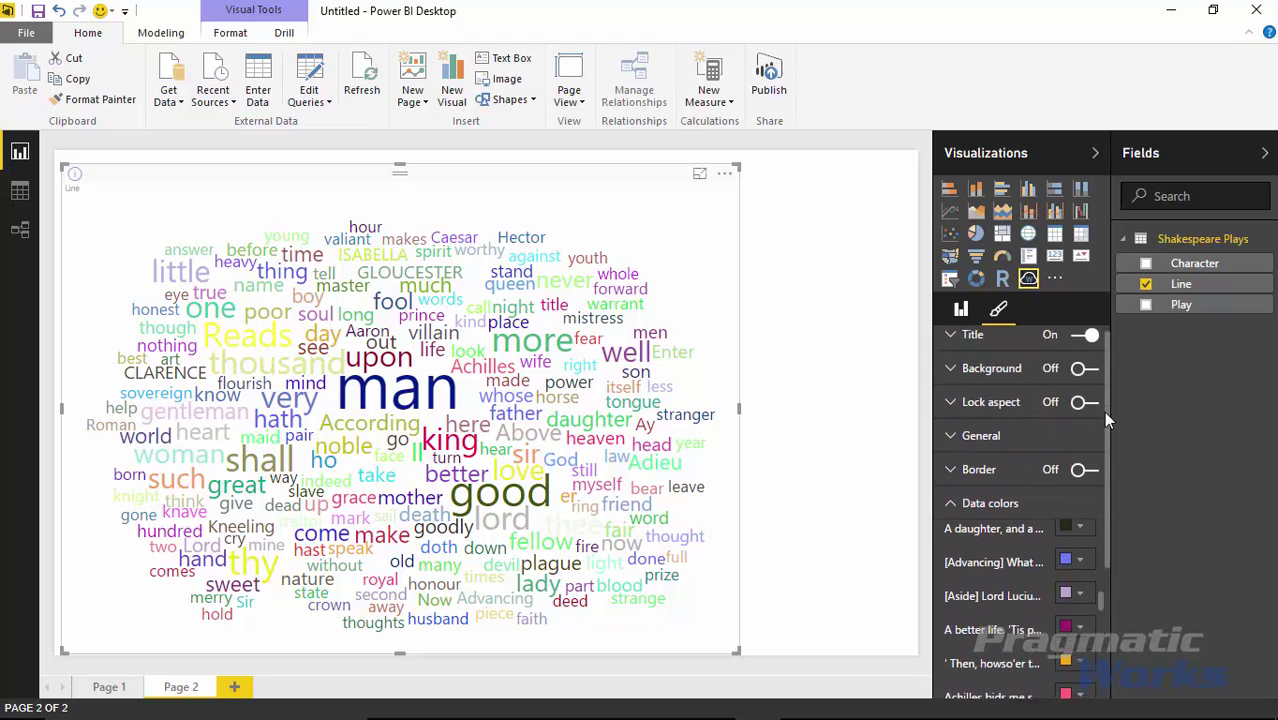
pyautogui.click(955, 508)
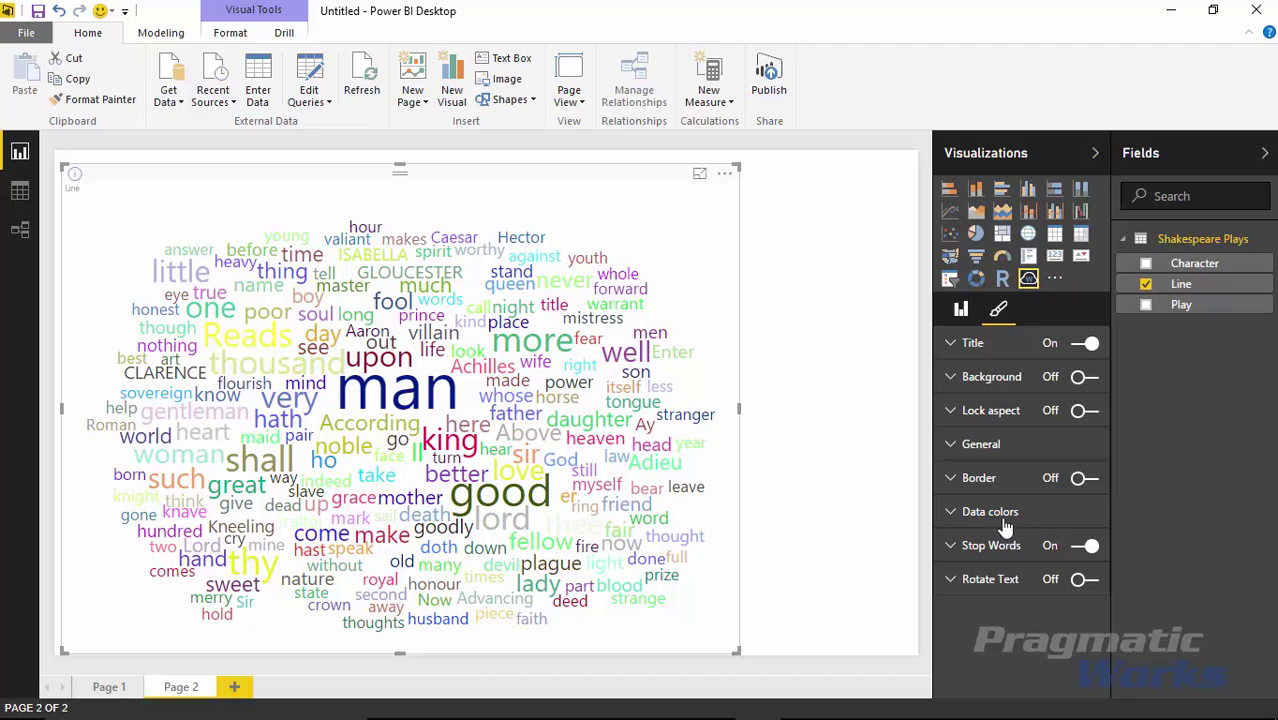
pyautogui.click(1066, 479)
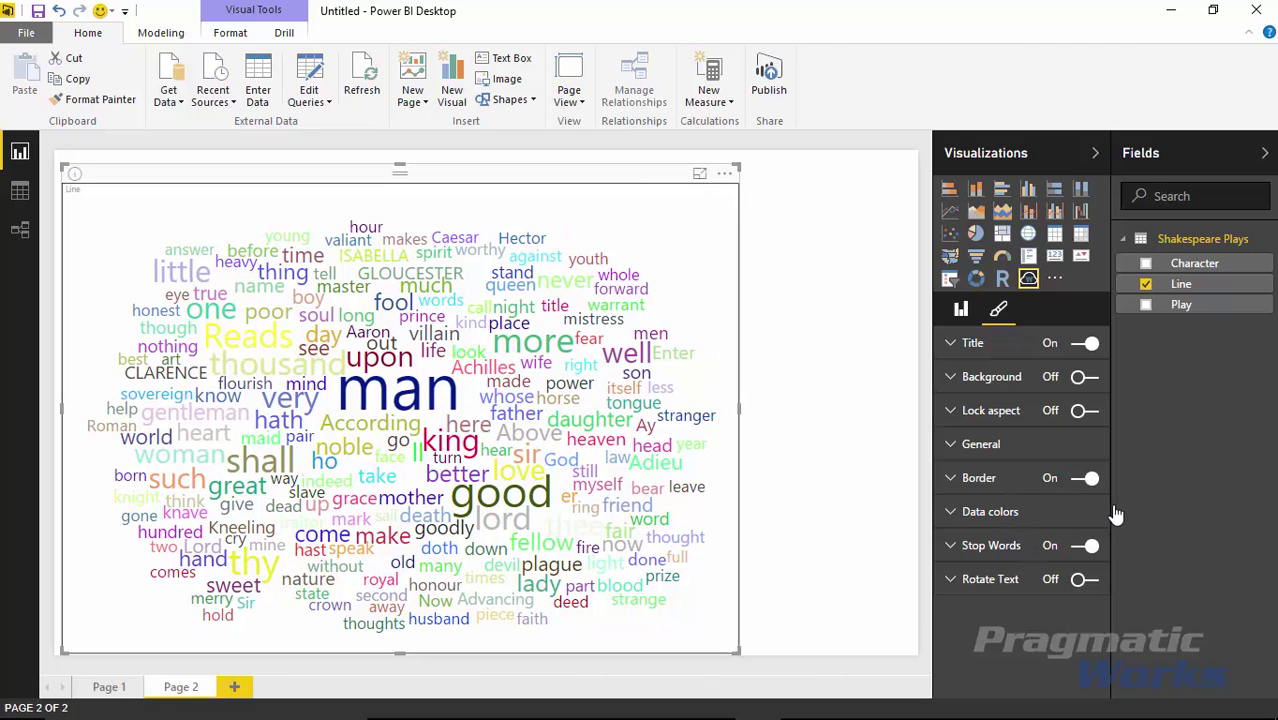
pyautogui.click(1088, 480)
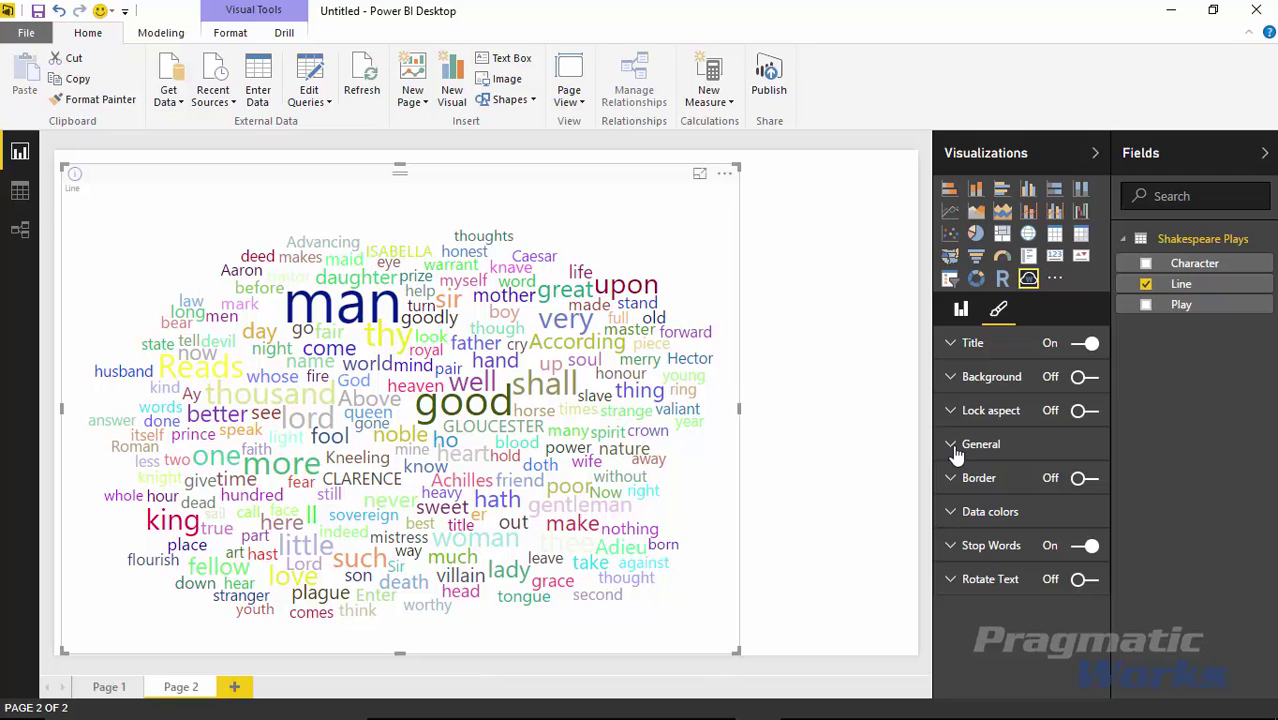
# Give the Line word cloud a Min Font of 10 and a Max Font of 150
pyautogui.click(957, 452)
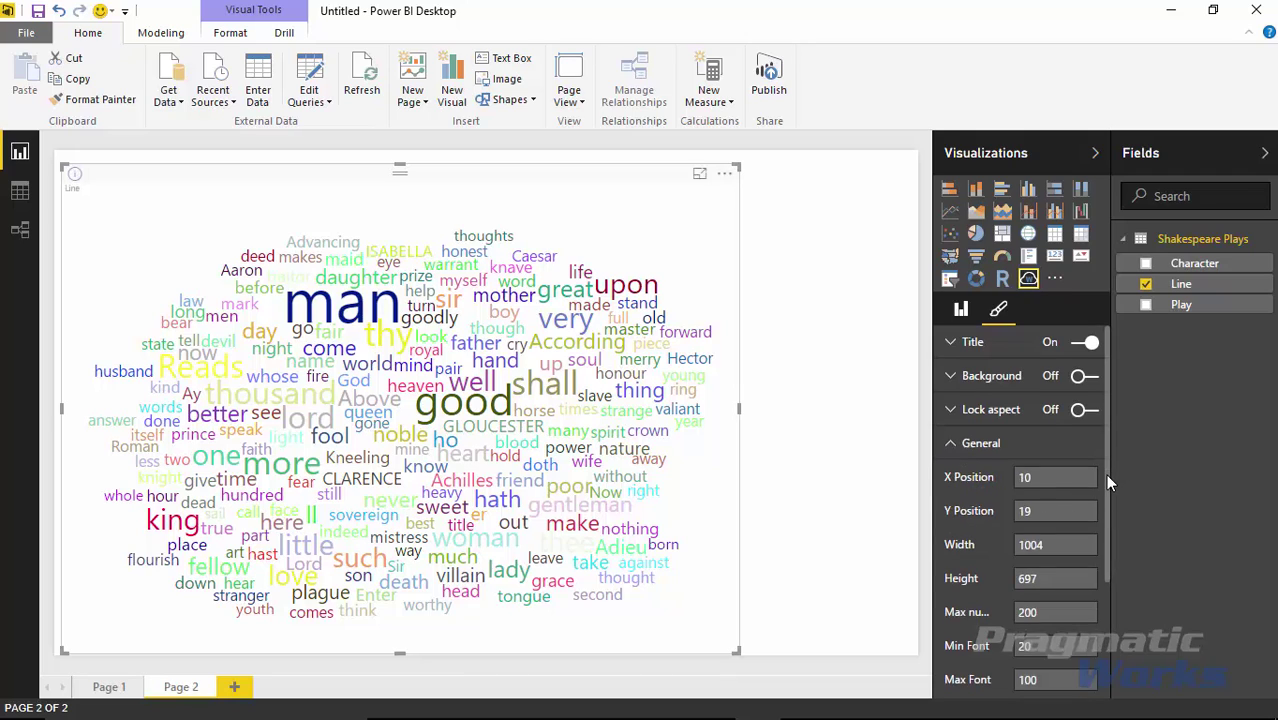
pyautogui.moveTo(1105, 474); pyautogui.dragTo(1107, 511)
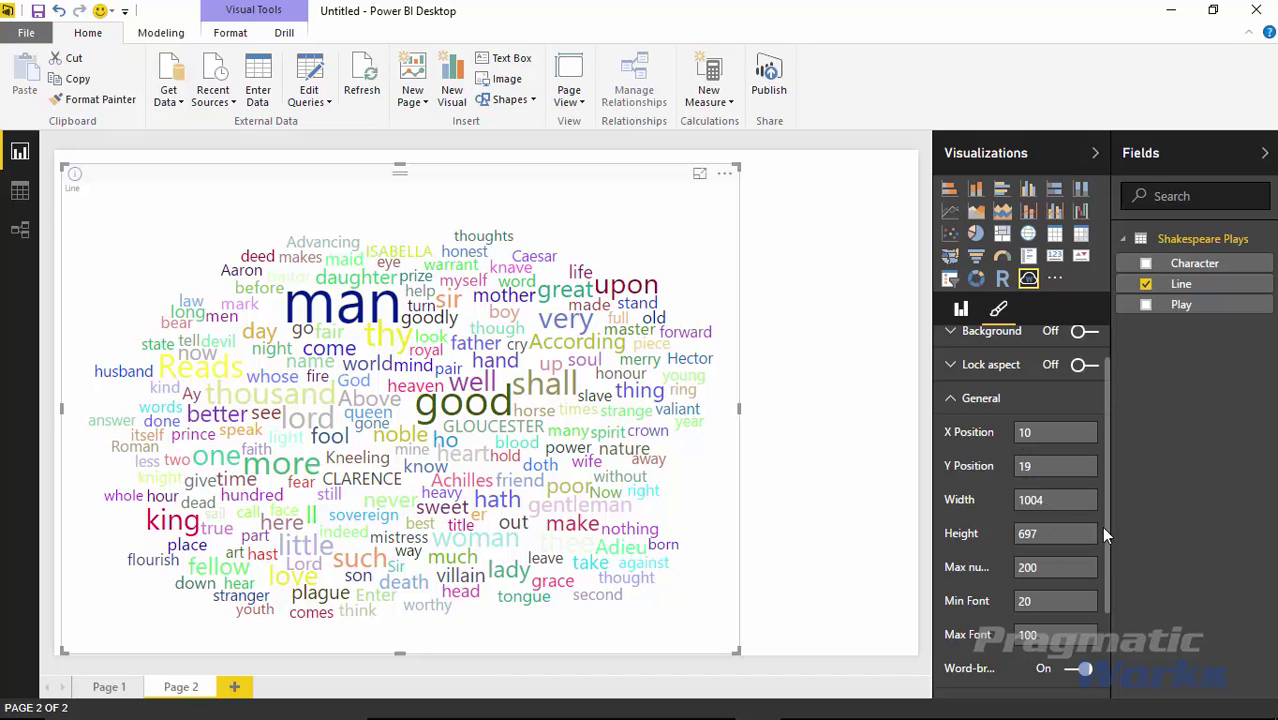
pyautogui.moveTo(1108, 535); pyautogui.dragTo(1083, 574)
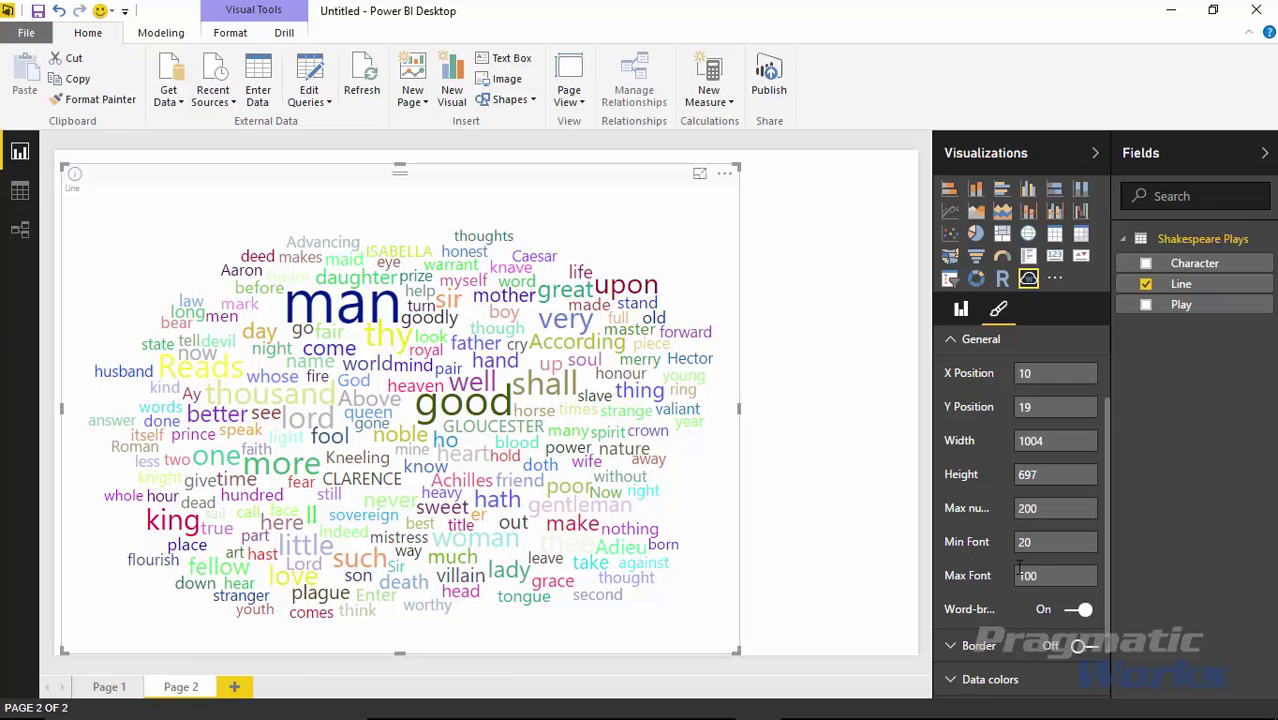
pyautogui.doubleClick(1051, 576)
pyautogui.write('1')
pyautogui.press('Return')
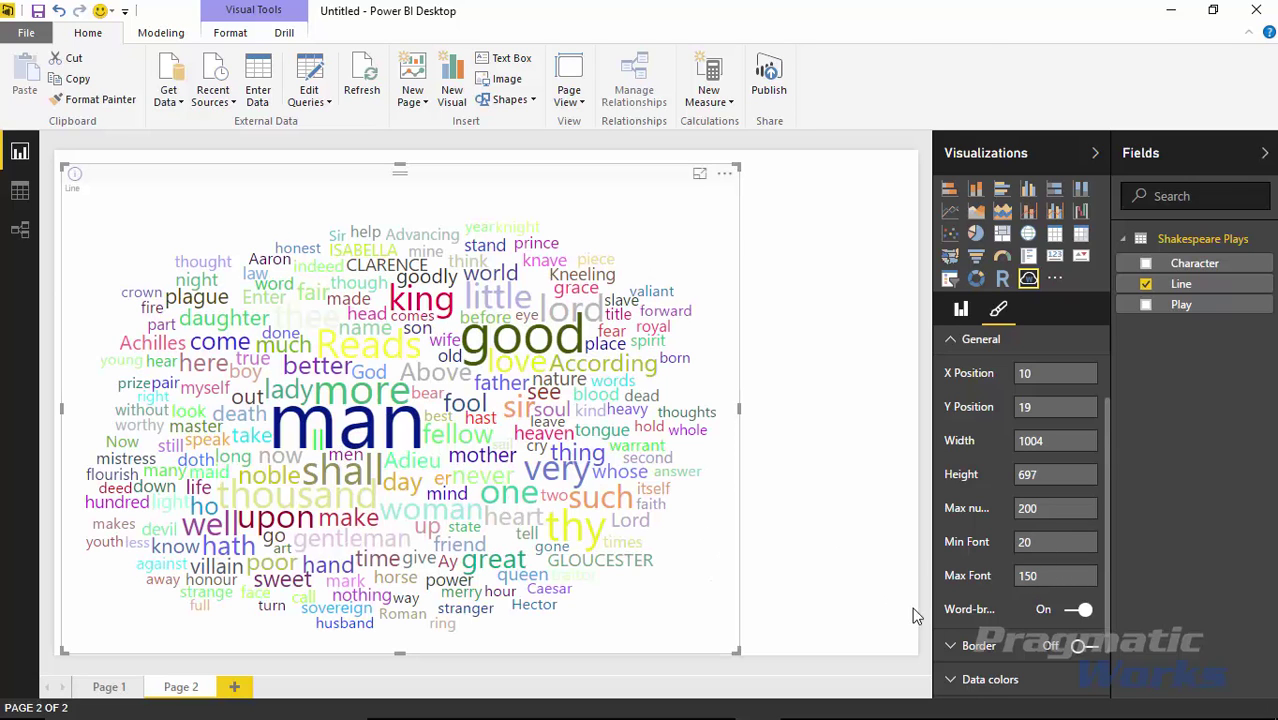
pyautogui.click(1049, 546)
pyautogui.press('Return')
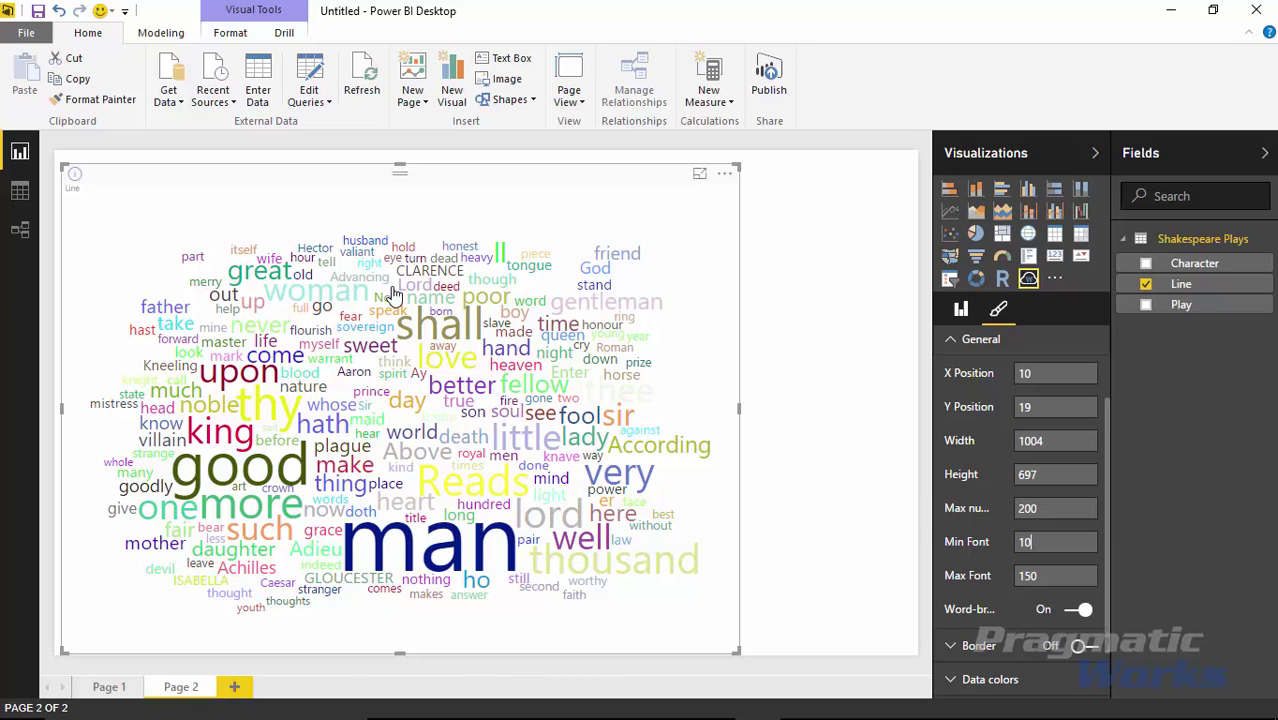
pyautogui.click(833, 276)
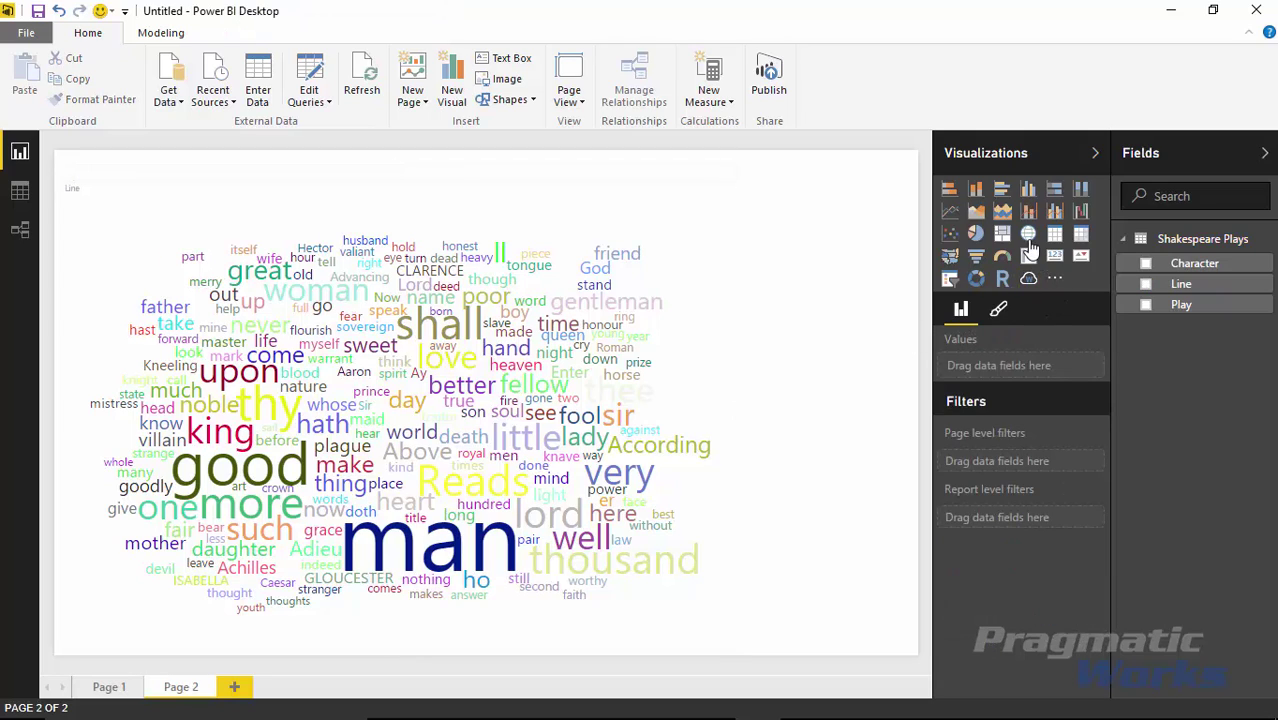
# Add a tall slicer on the Play field beside the word cloud
pyautogui.click(949, 278)
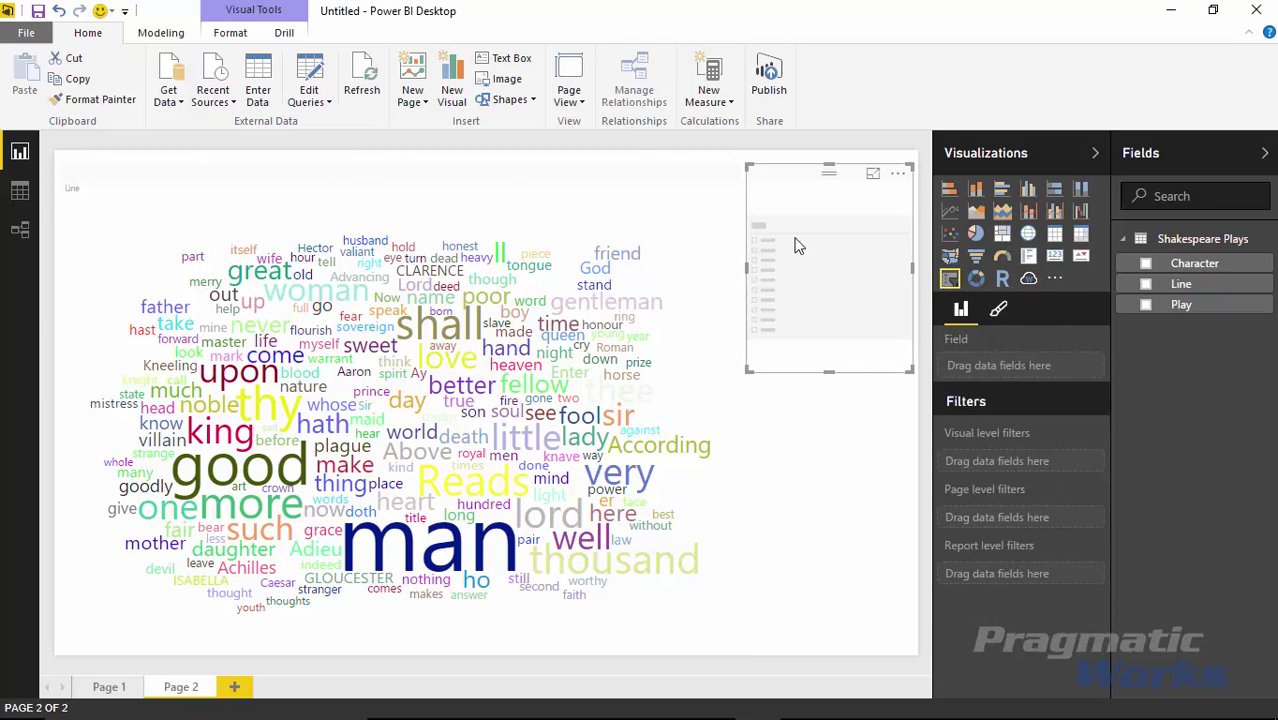
pyautogui.click(1146, 305)
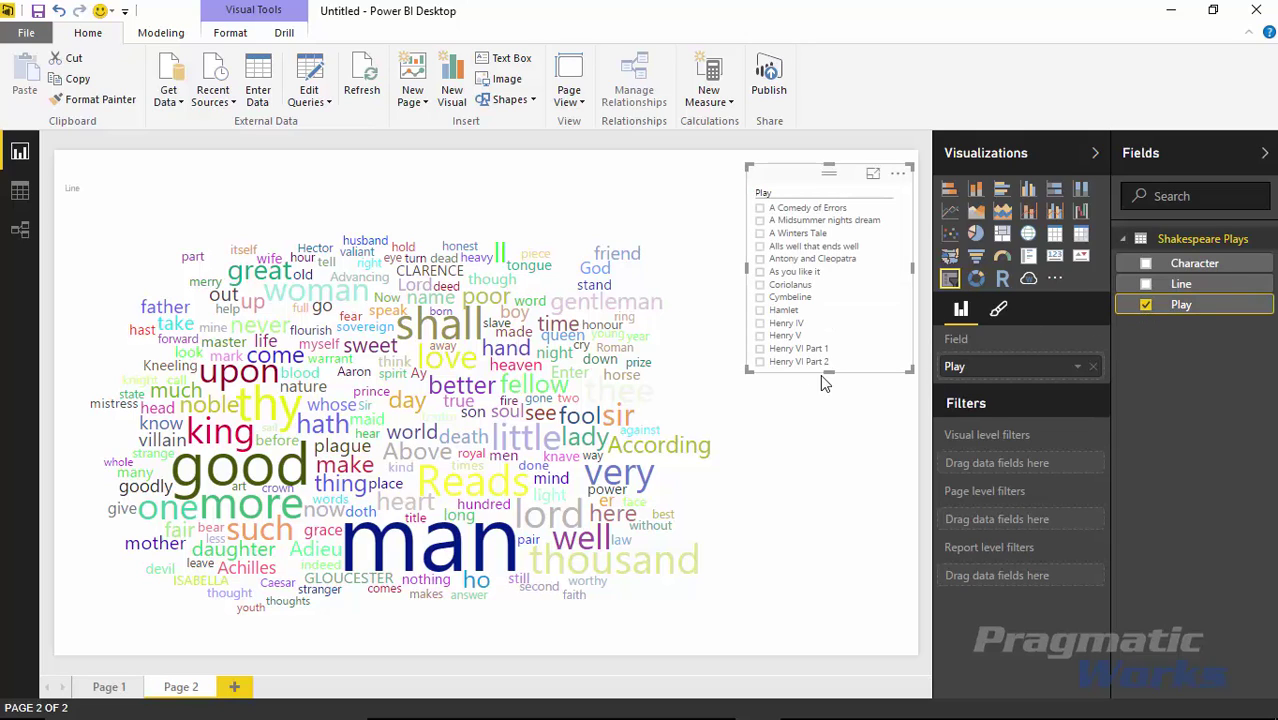
pyautogui.moveTo(829, 371); pyautogui.dragTo(848, 667)
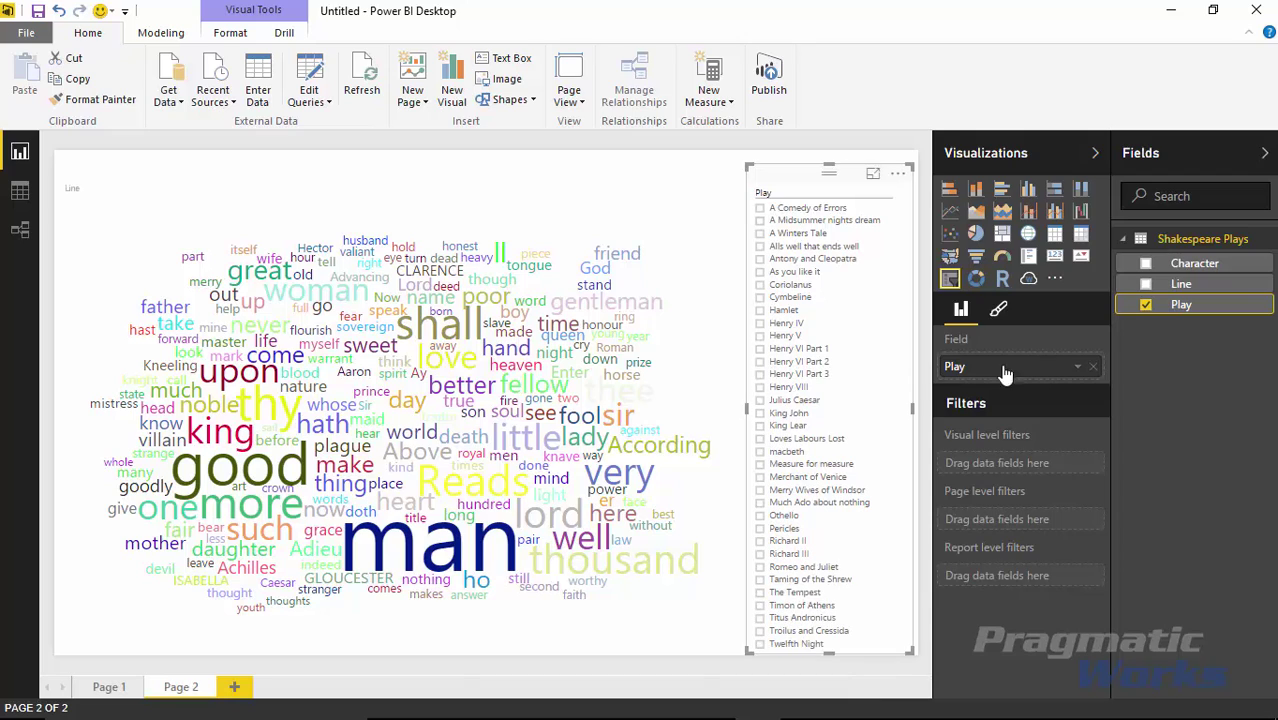
# Set the slicer's item text size to 18 pt and widen it to fit play titles
pyautogui.click(998, 310)
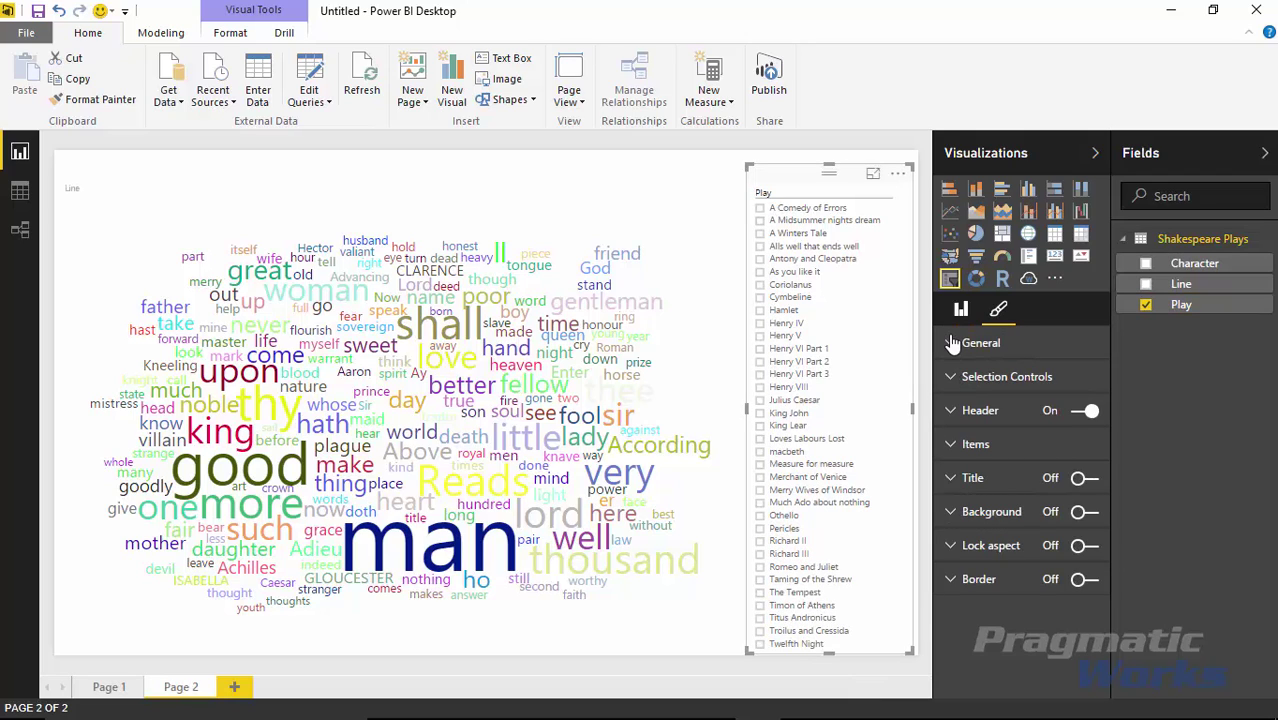
pyautogui.click(952, 444)
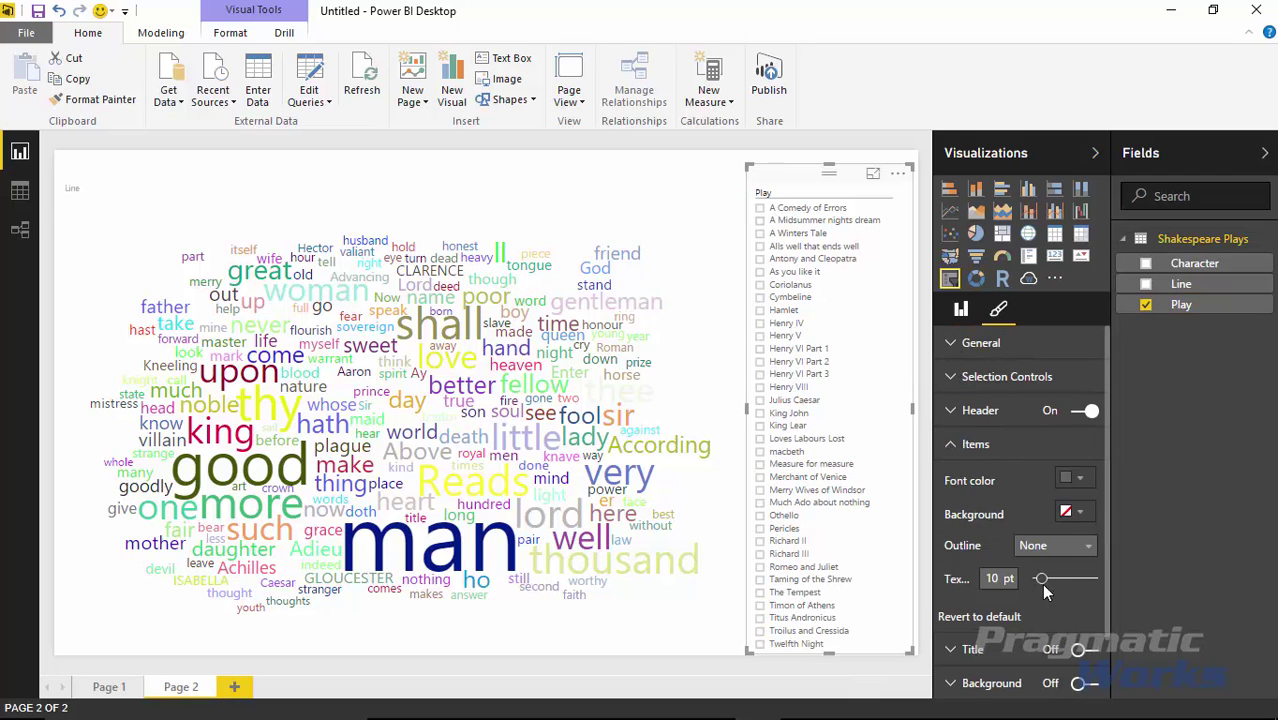
pyautogui.moveTo(1042, 585); pyautogui.dragTo(1055, 581)
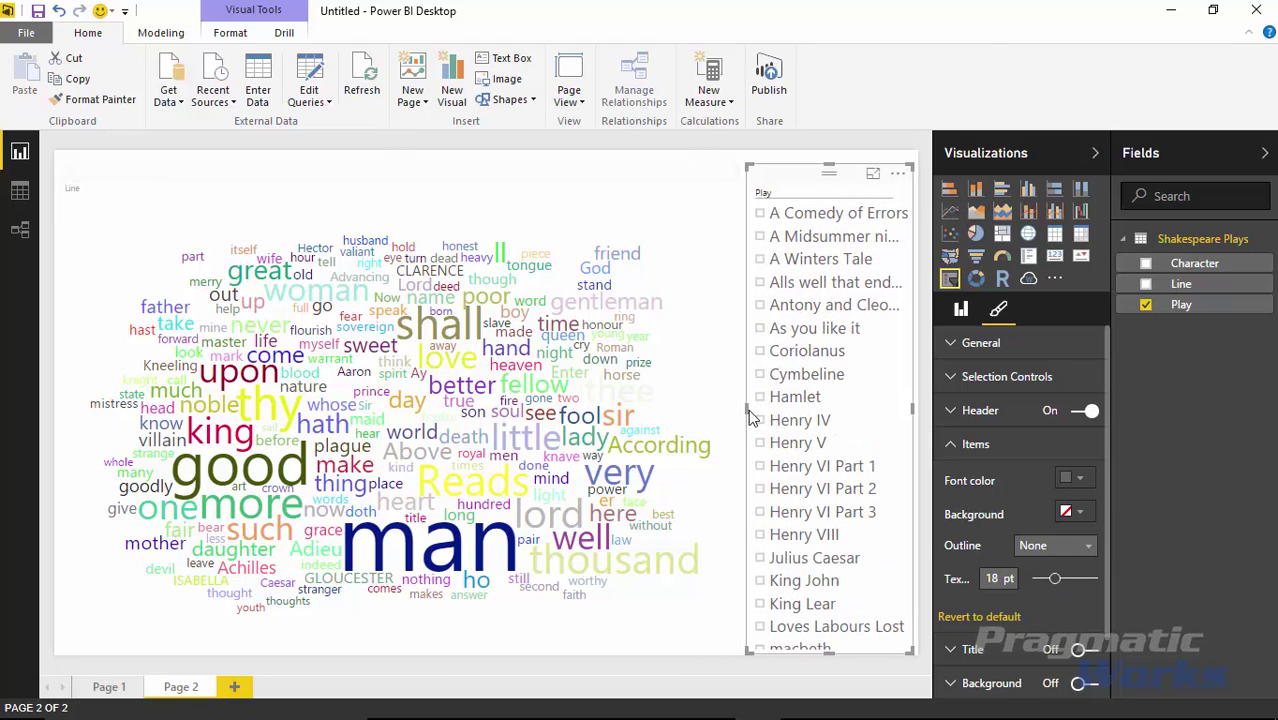
pyautogui.moveTo(752, 418); pyautogui.dragTo(721, 416)
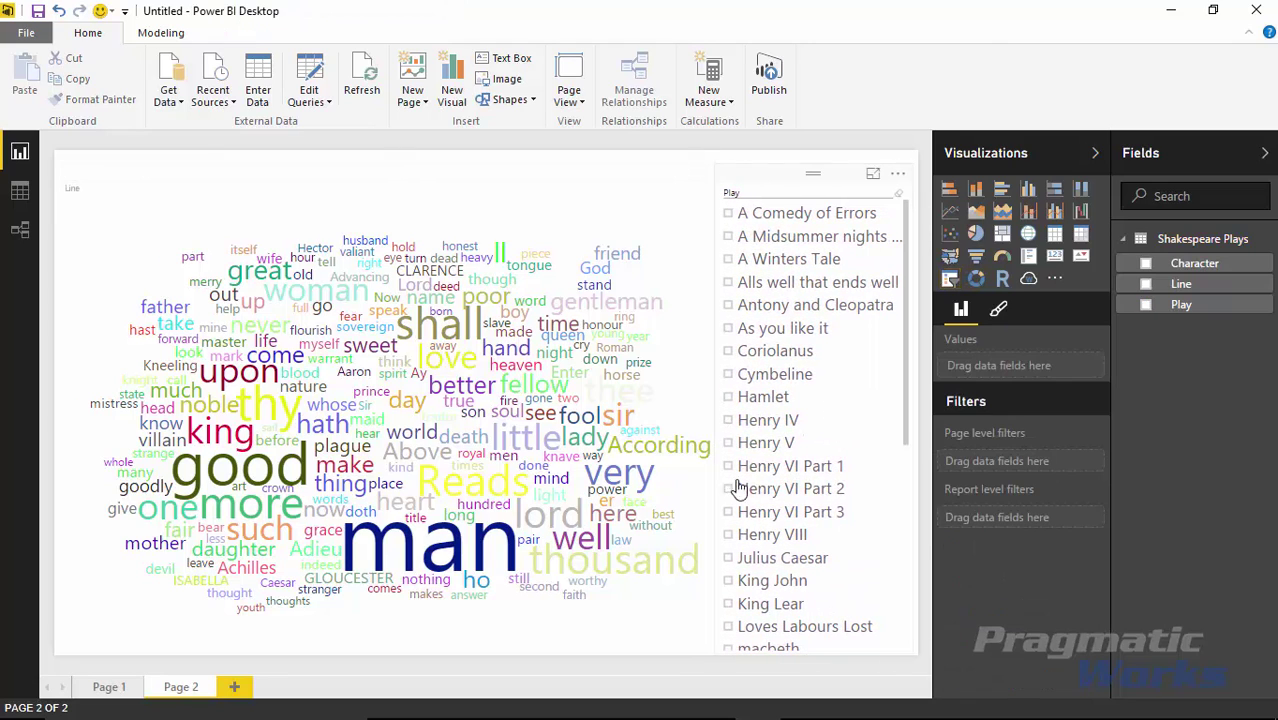
pyautogui.click(738, 410)
# Test the slicer by filtering to Hamlet, then Julius Caesar, then clearing the filter
pyautogui.click(770, 402)
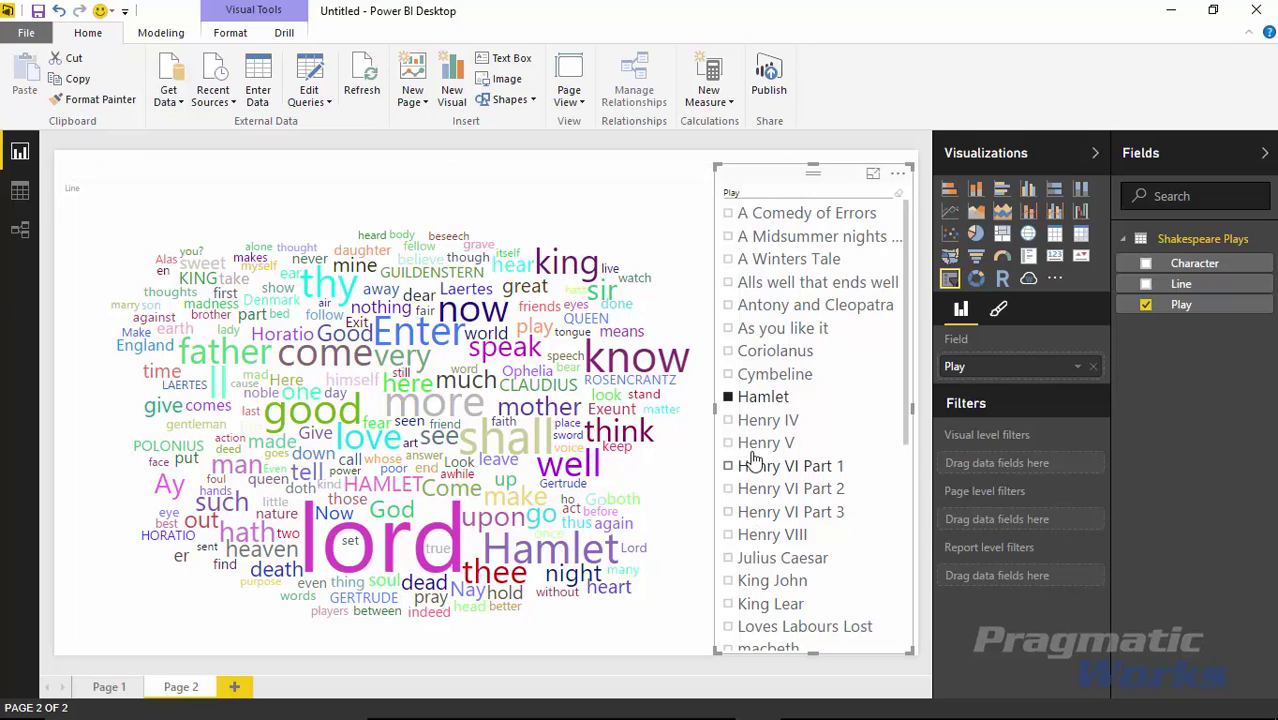
pyautogui.click(728, 558)
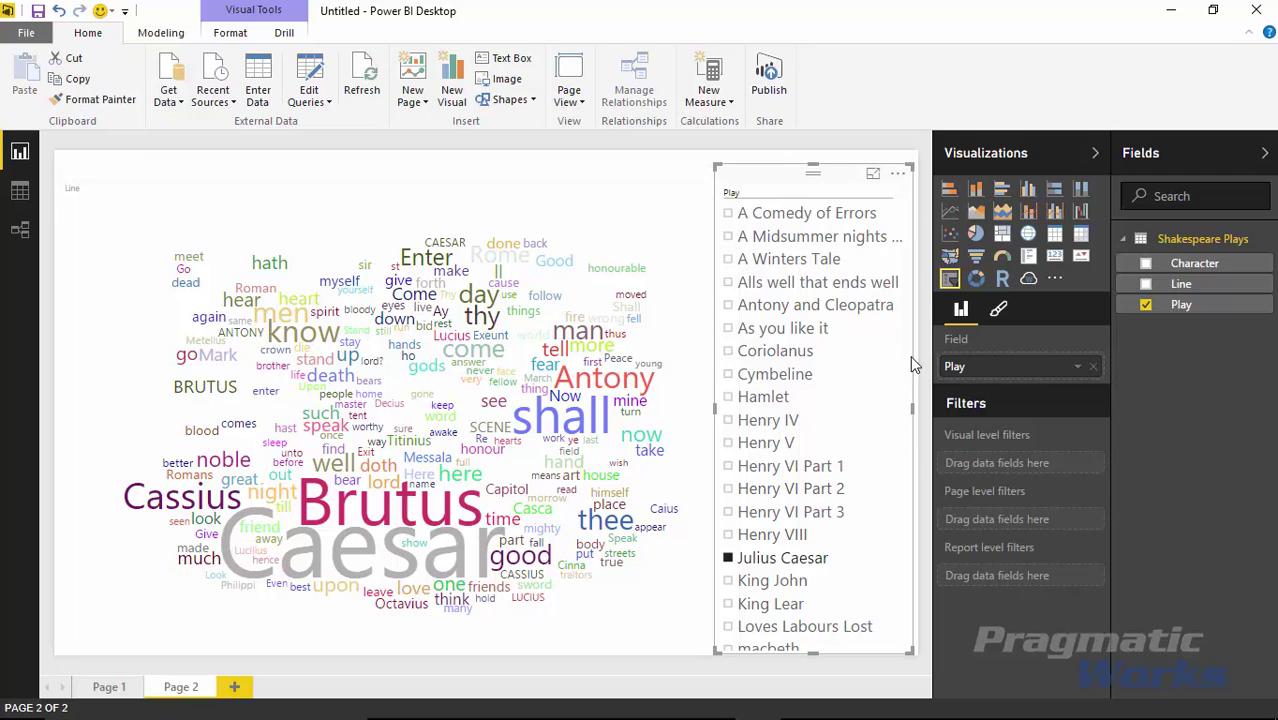
pyautogui.click(729, 559)
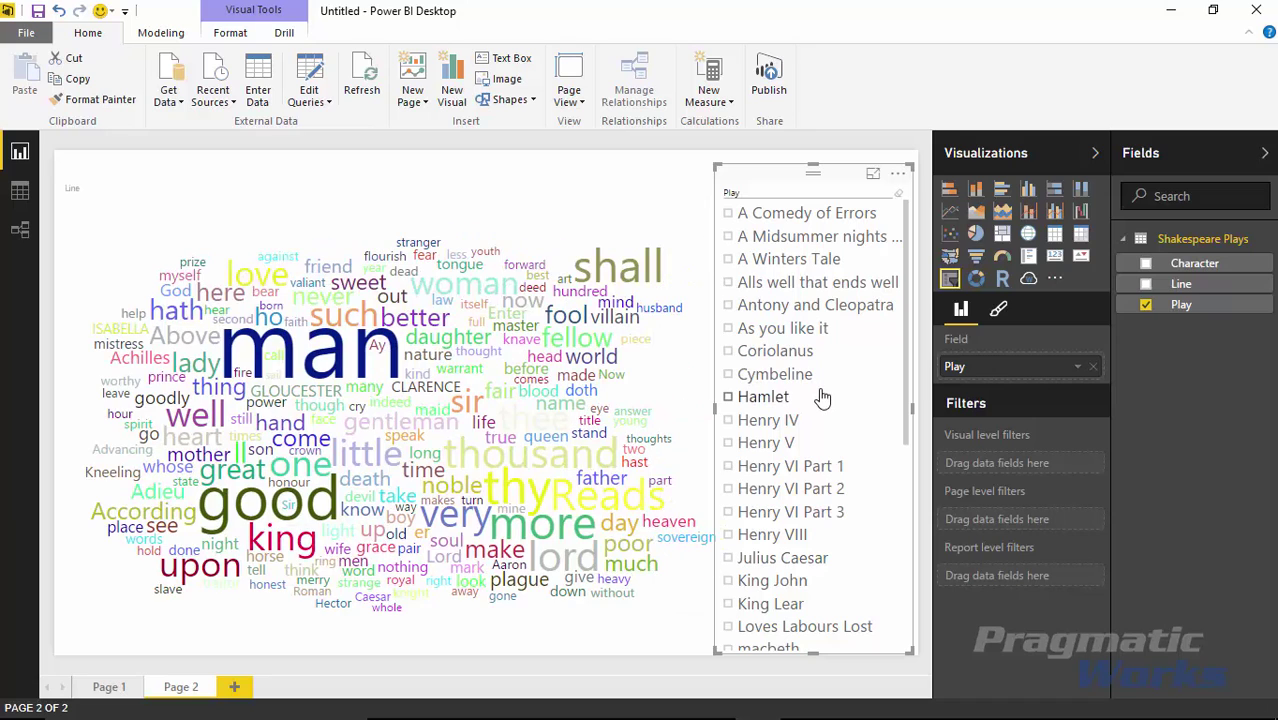